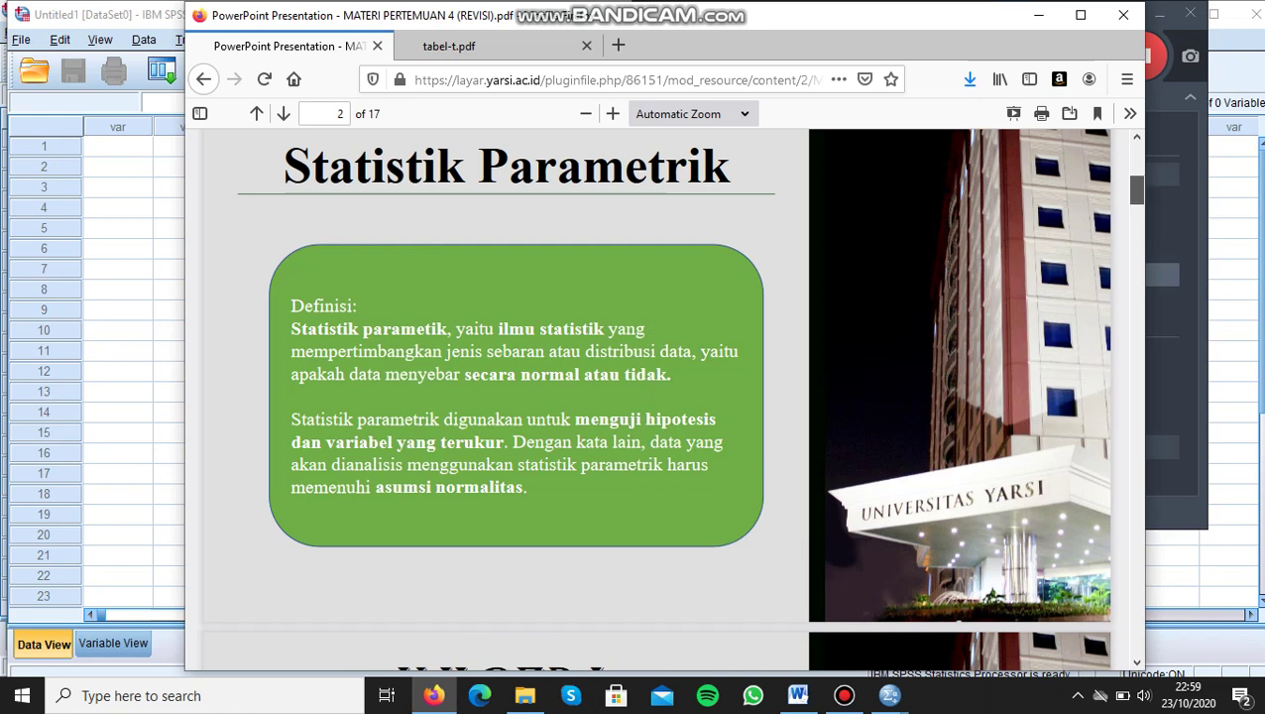
Read the lecture slides from Statistik Parametrik through the One Sample T-Test example case, its hypotheses and its decision guidelines
{"action": "scroll", "coordinate": [662, 397], "scroll_direction": "down", "scroll_amount": 5}
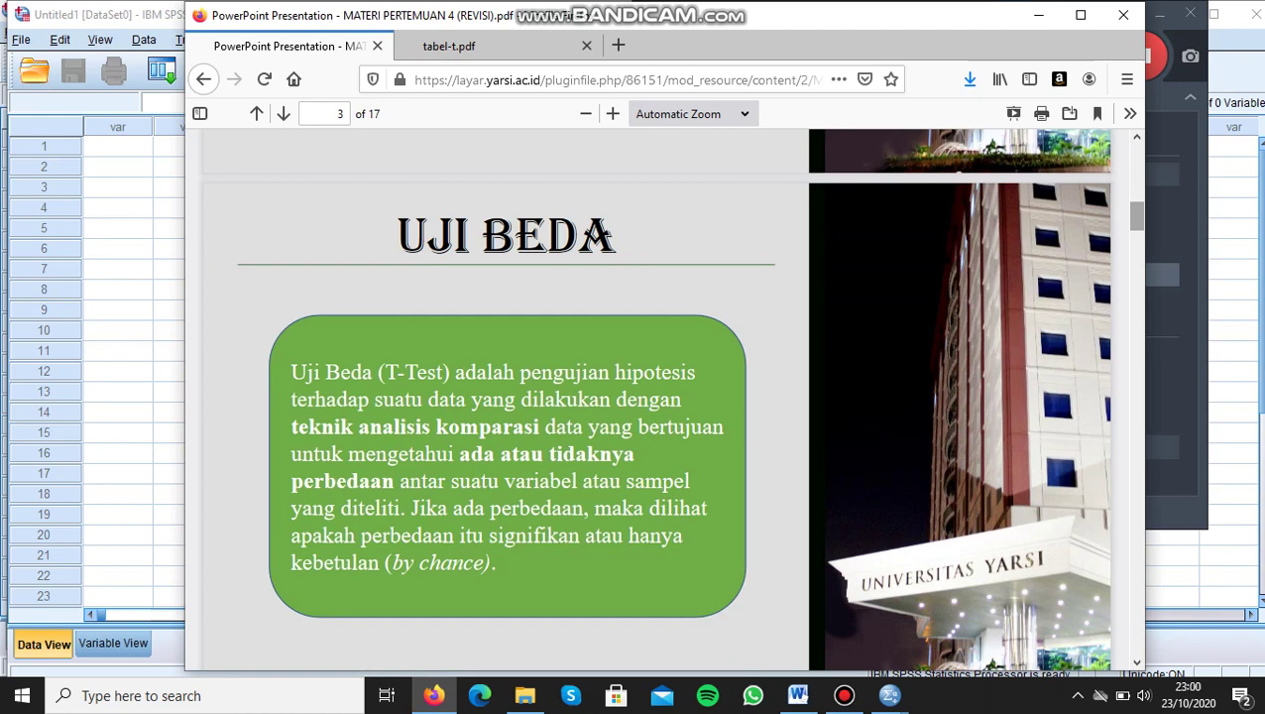
{"action": "scroll", "coordinate": [670, 398], "scroll_direction": "down", "scroll_amount": 5}
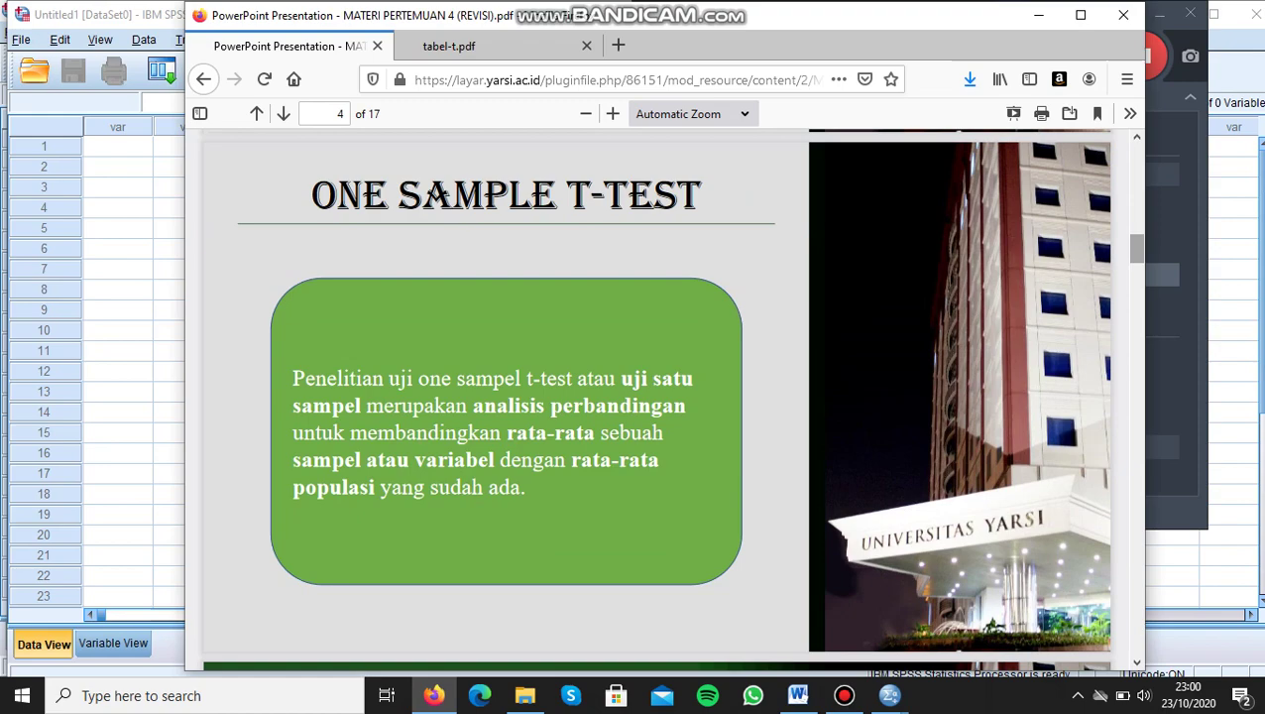
{"action": "scroll", "coordinate": [656, 398], "scroll_direction": "down", "scroll_amount": 5}
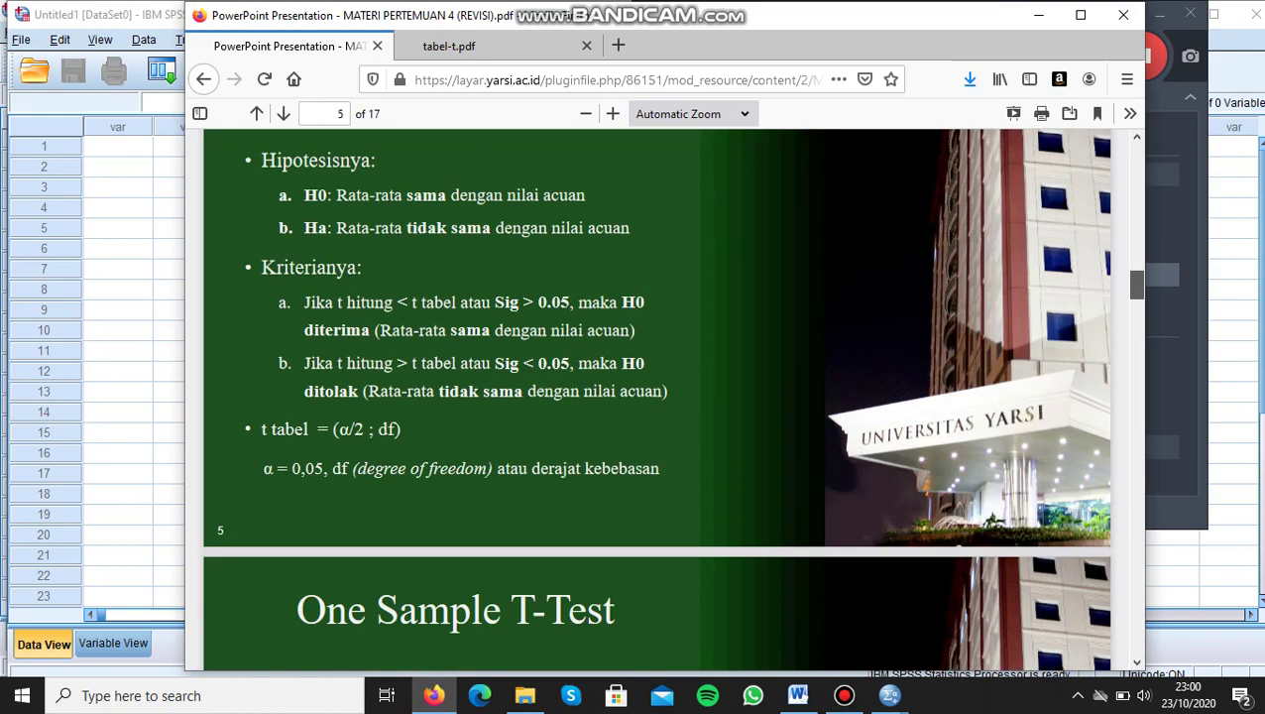
{"action": "scroll", "coordinate": [656, 399], "scroll_direction": "up", "scroll_amount": 2}
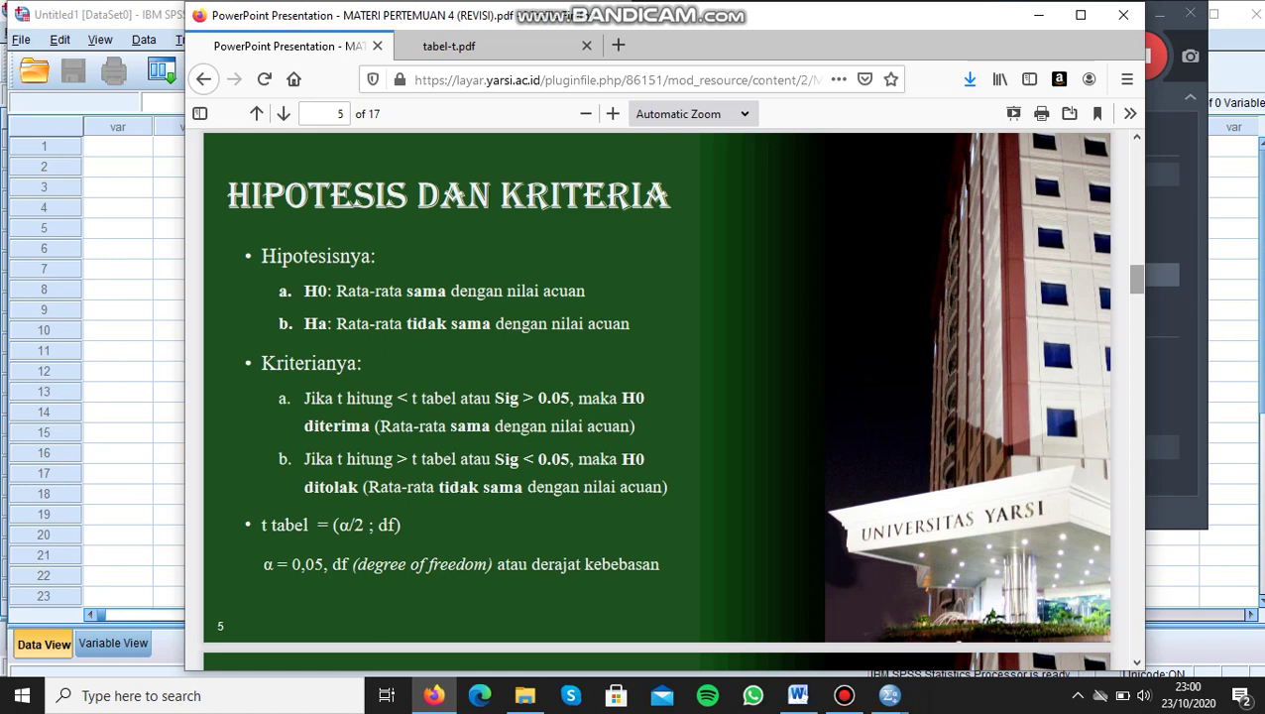
{"action": "scroll", "coordinate": [670, 398], "scroll_direction": "down", "scroll_amount": 5}
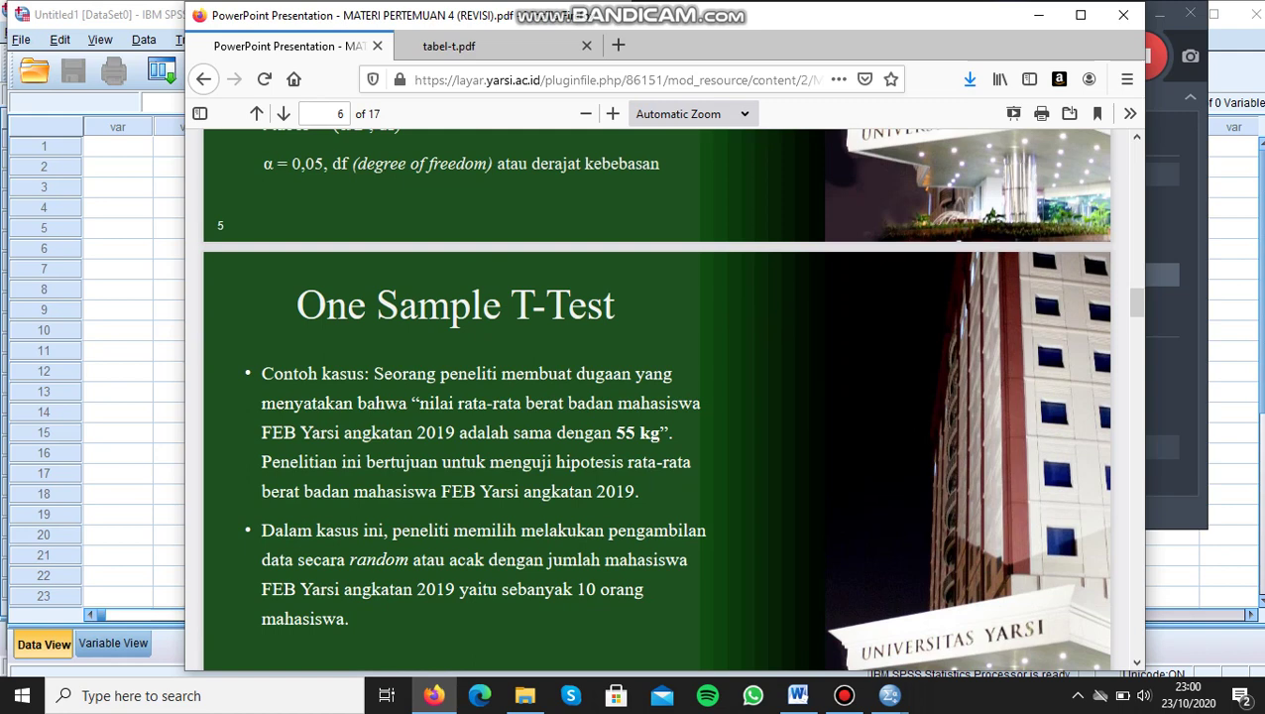
{"action": "scroll", "coordinate": [448, 260], "scroll_direction": "down", "scroll_amount": 2}
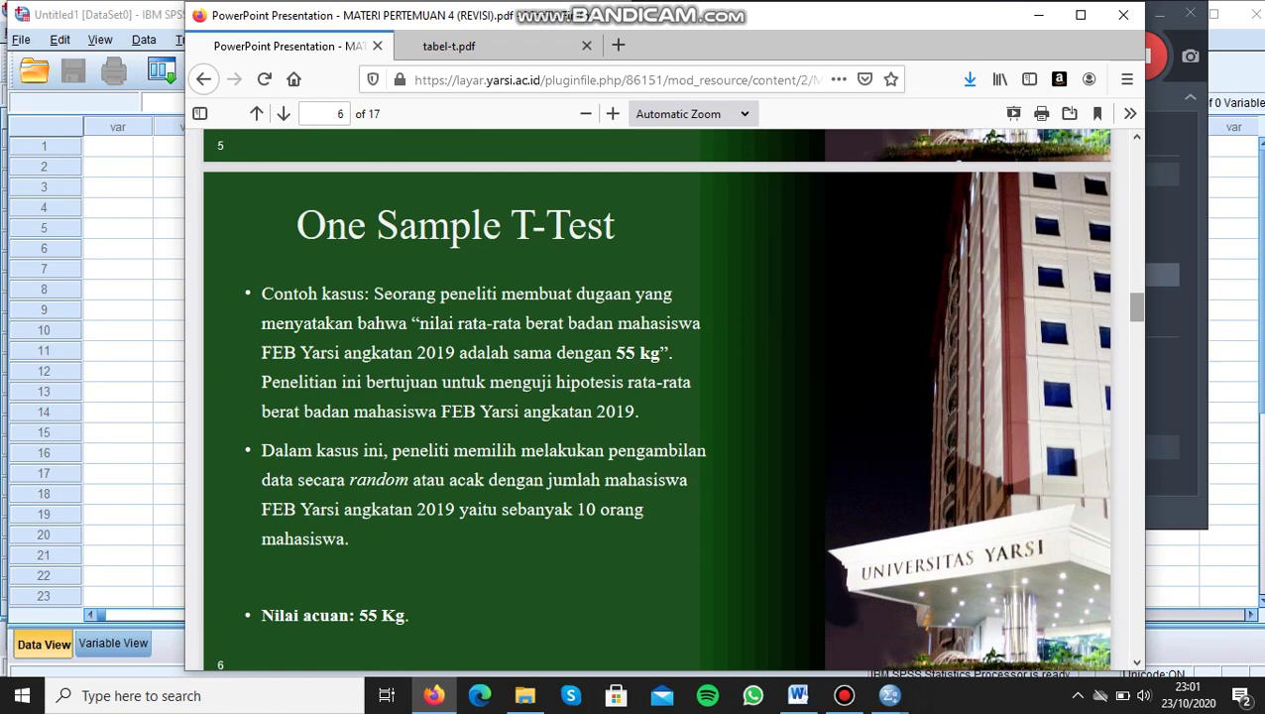
{"action": "scroll", "coordinate": [1136, 314], "scroll_direction": "down", "scroll_amount": 2}
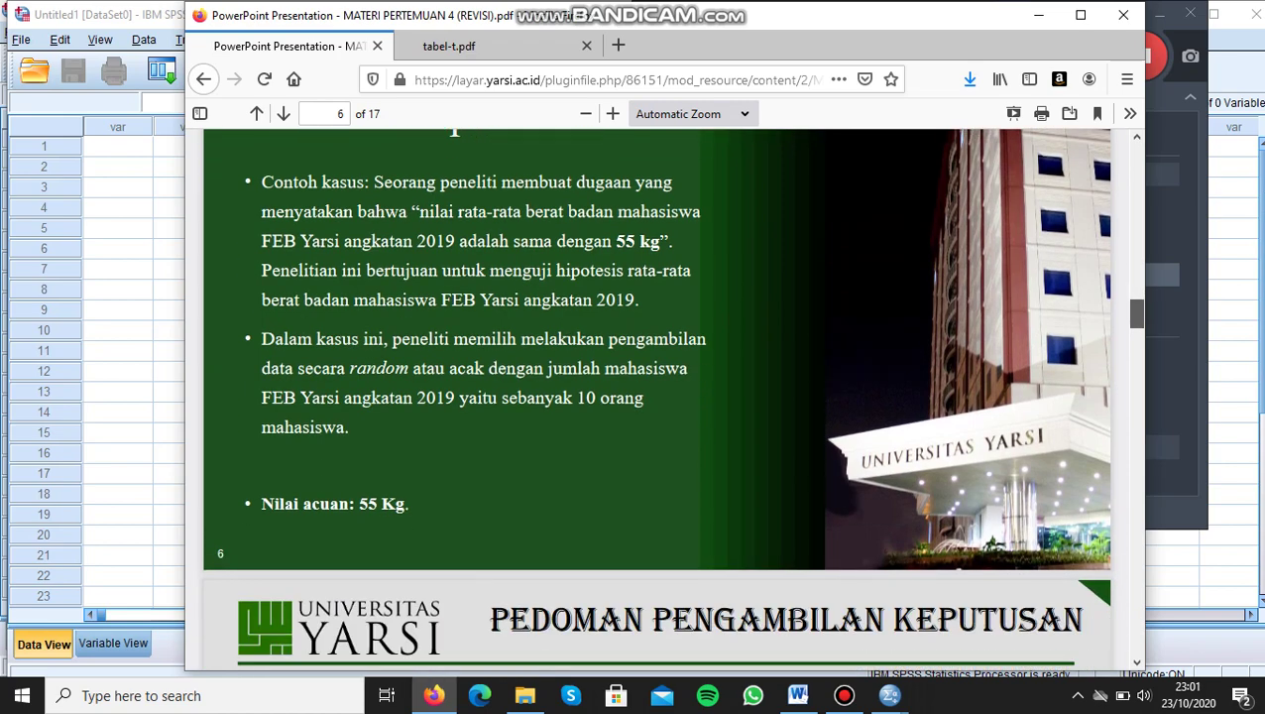
{"action": "scroll", "coordinate": [1137, 317], "scroll_direction": "down", "scroll_amount": 5}
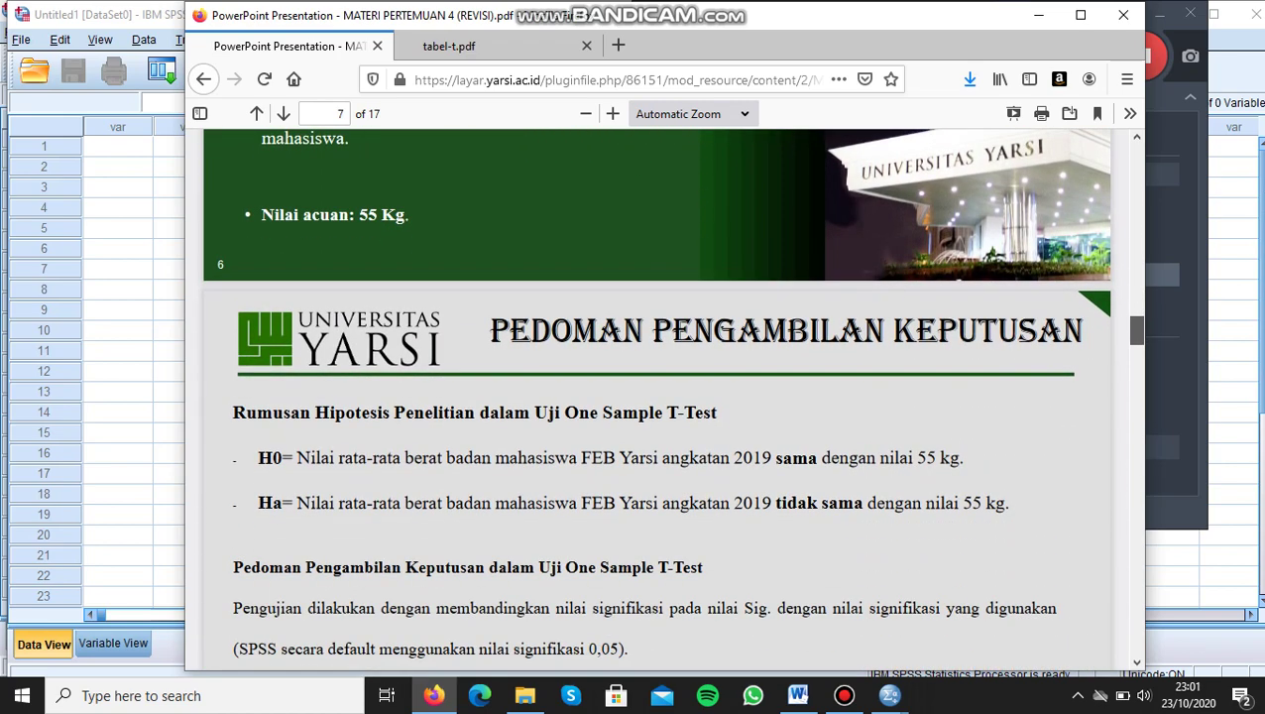
{"action": "scroll", "coordinate": [1136, 329], "scroll_direction": "down", "scroll_amount": 5}
{"action": "scroll", "coordinate": [1136, 337], "scroll_direction": "up", "scroll_amount": 2}
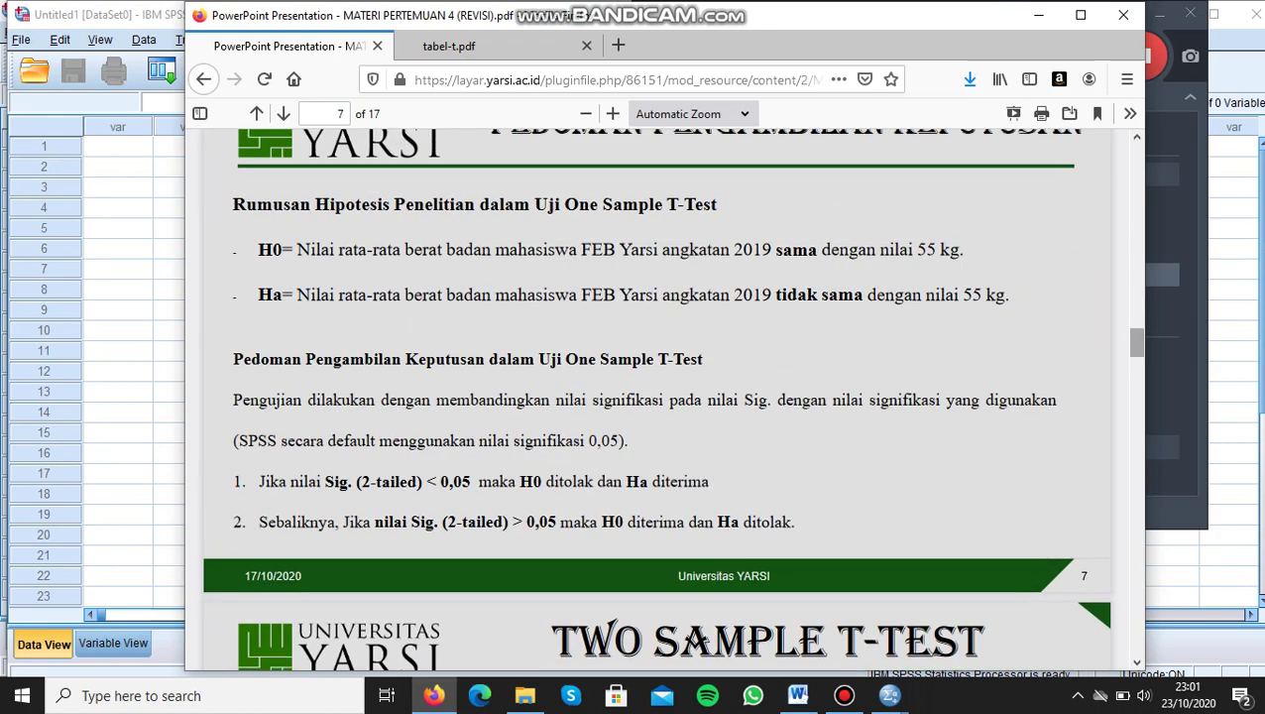
Switch to SPSS, import the Excel file "Data Latihan One Sample T-Test.xlsx" with the default read settings, and check the imported variable's definition
{"action": "left_click", "coordinate": [890, 695]}
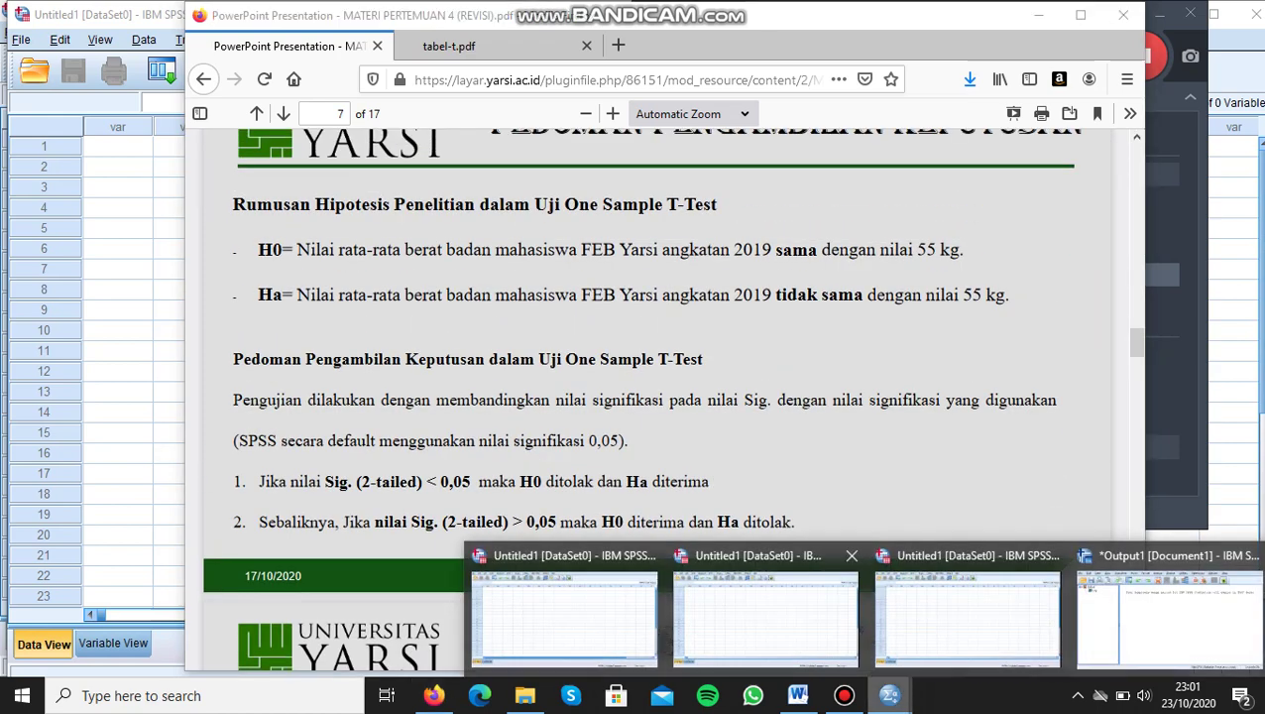
{"action": "left_click", "coordinate": [765, 619]}
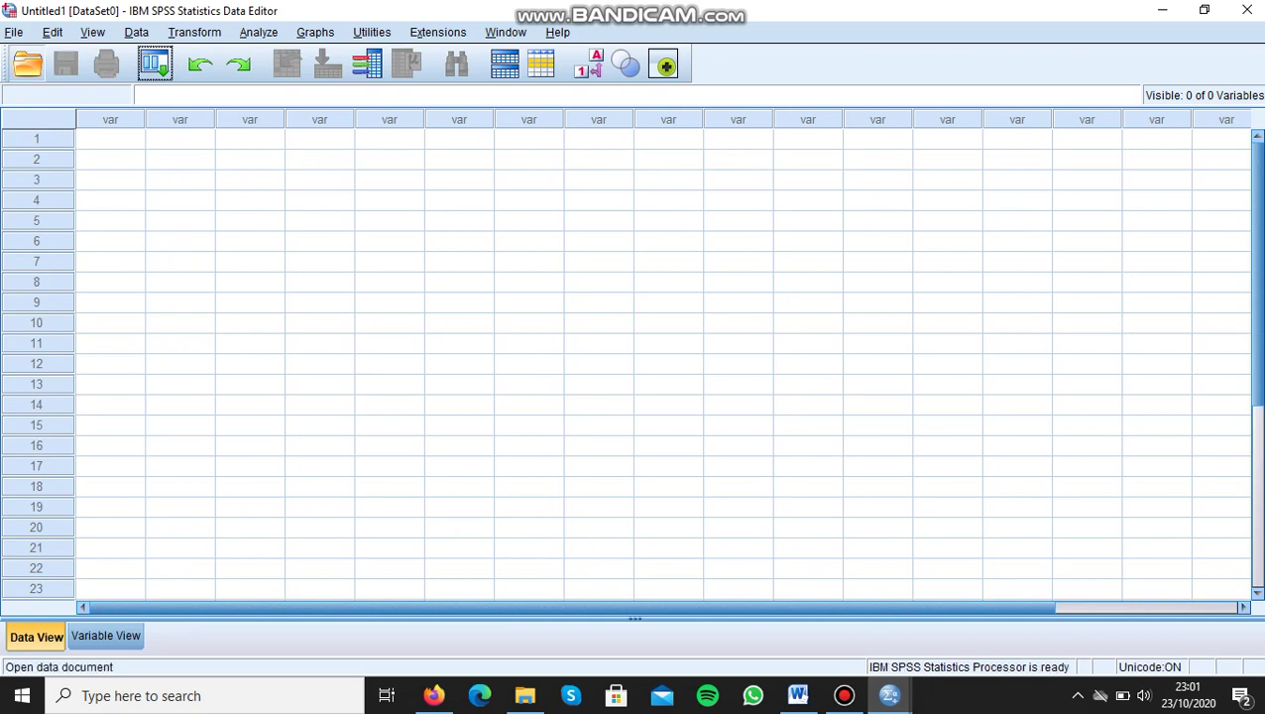
{"action": "left_click", "coordinate": [155, 65]}
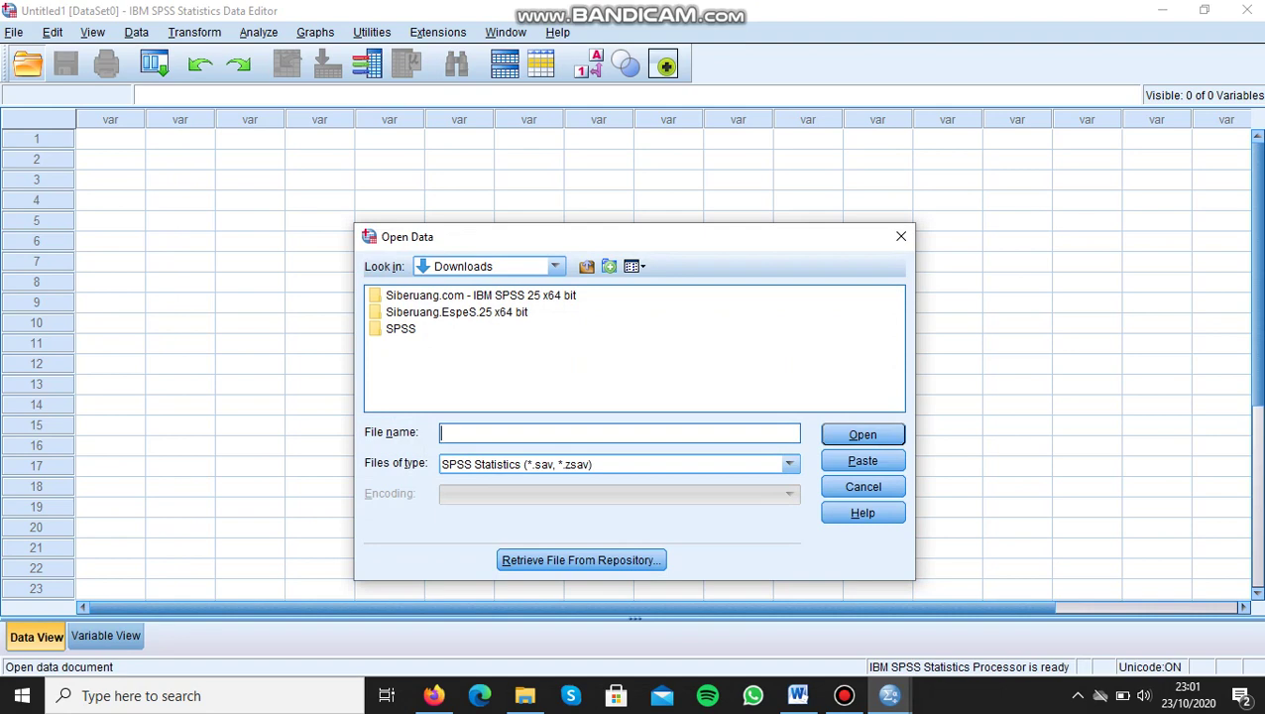
{"action": "left_click", "coordinate": [790, 464]}
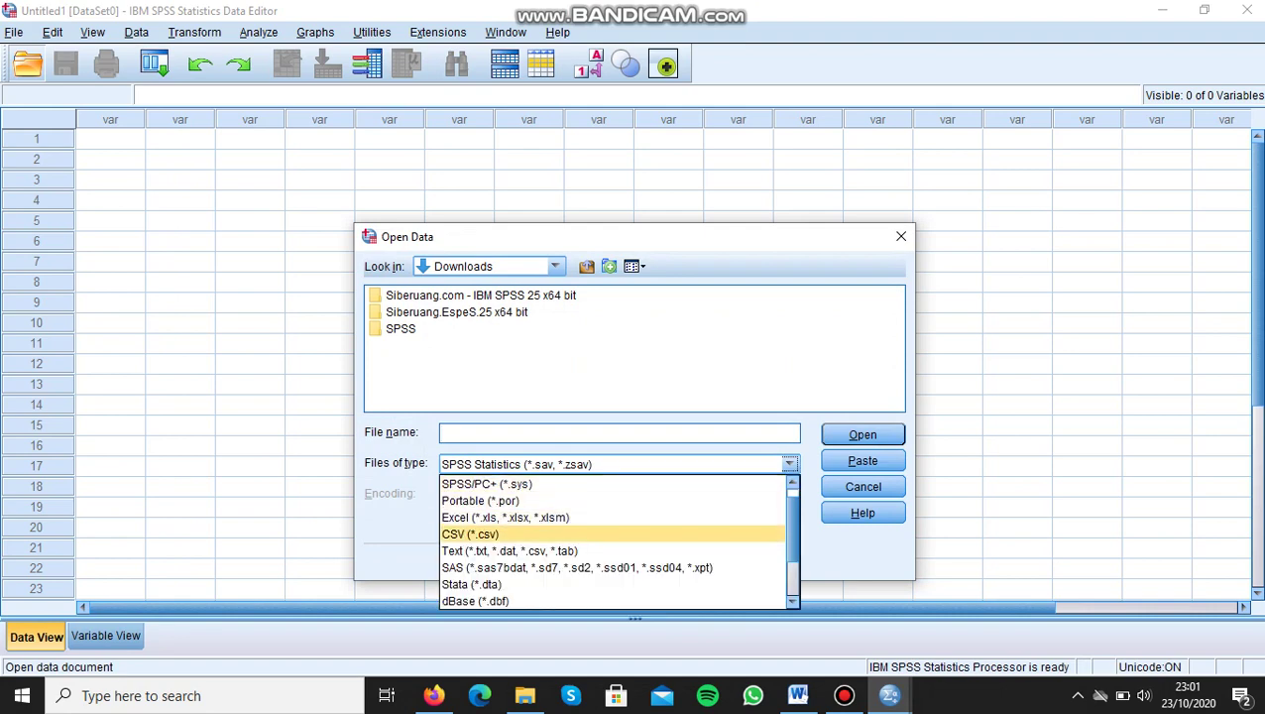
{"action": "left_click", "coordinate": [506, 517]}
{"action": "left_click", "coordinate": [775, 312]}
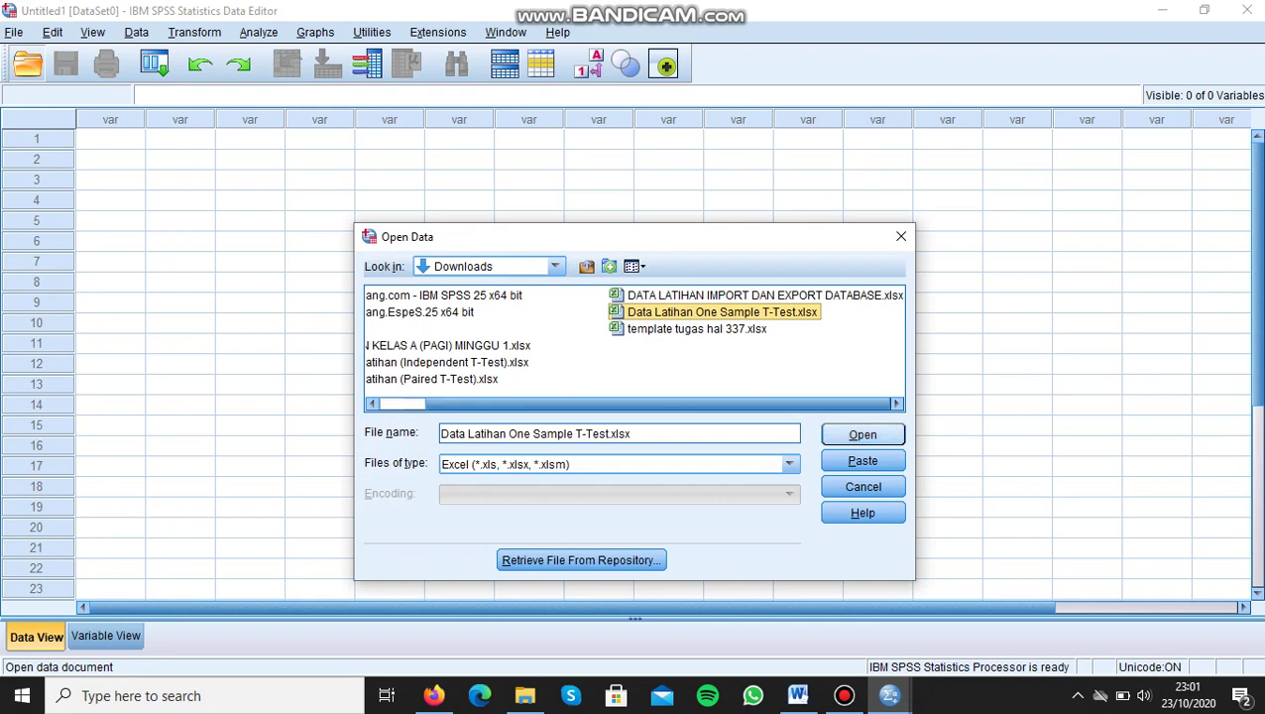
{"action": "key", "text": "Return"}
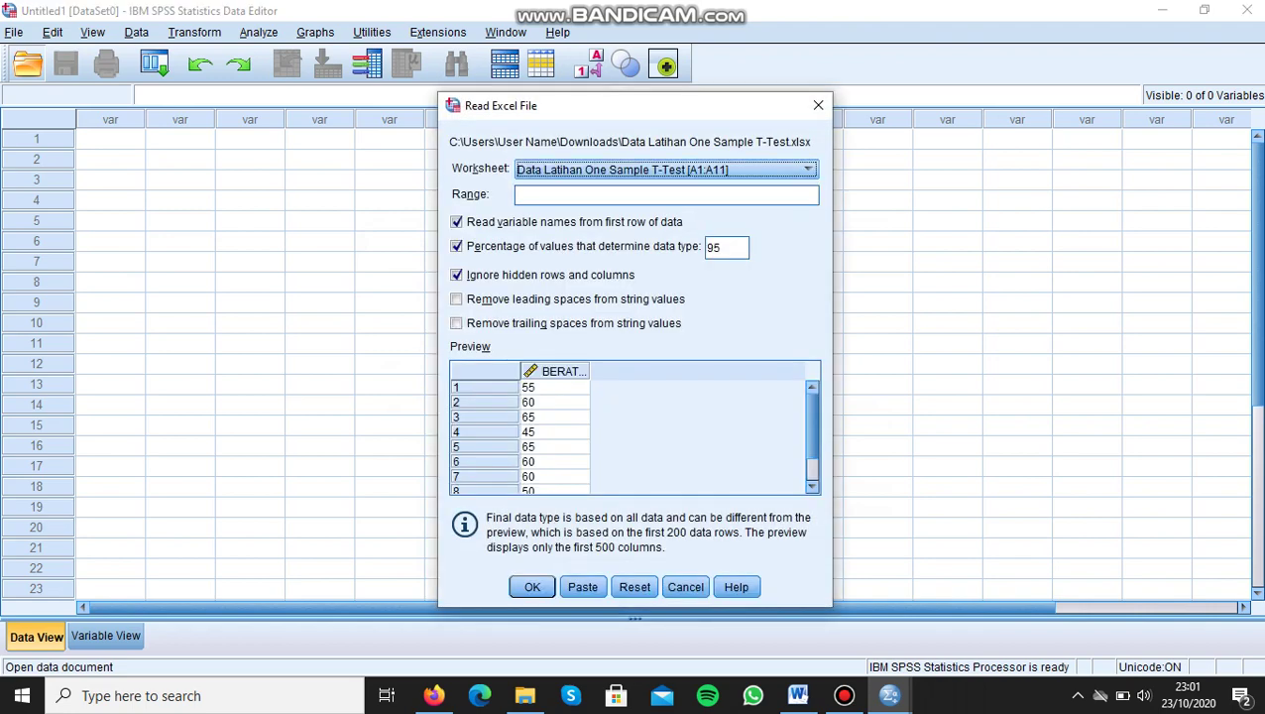
{"action": "key", "text": "Return"}
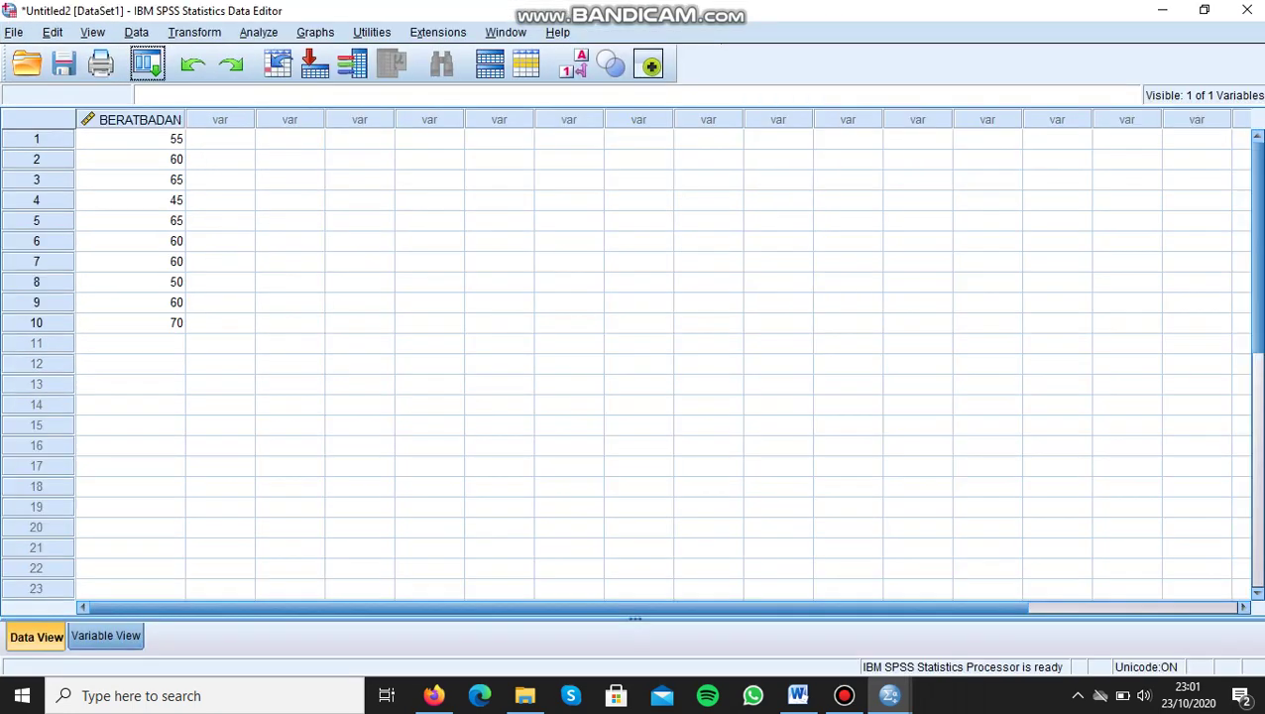
{"action": "left_click", "coordinate": [106, 635]}
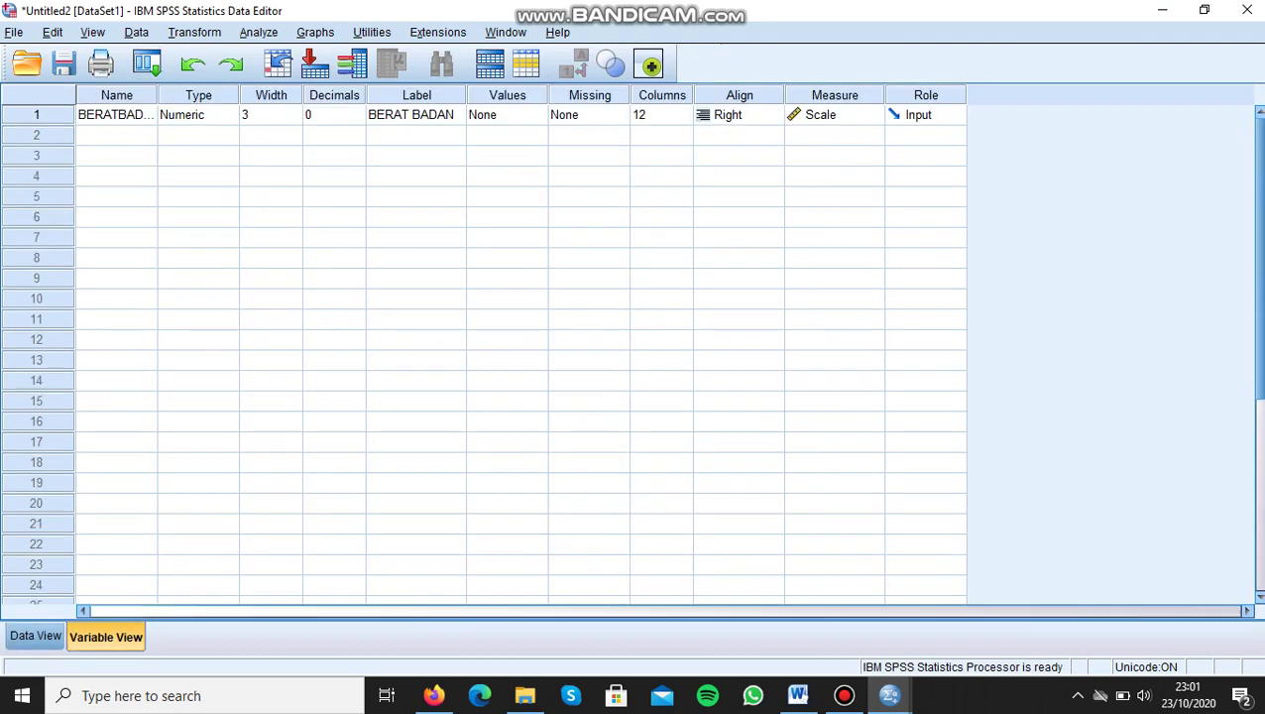
{"action": "left_click", "coordinate": [35, 635]}
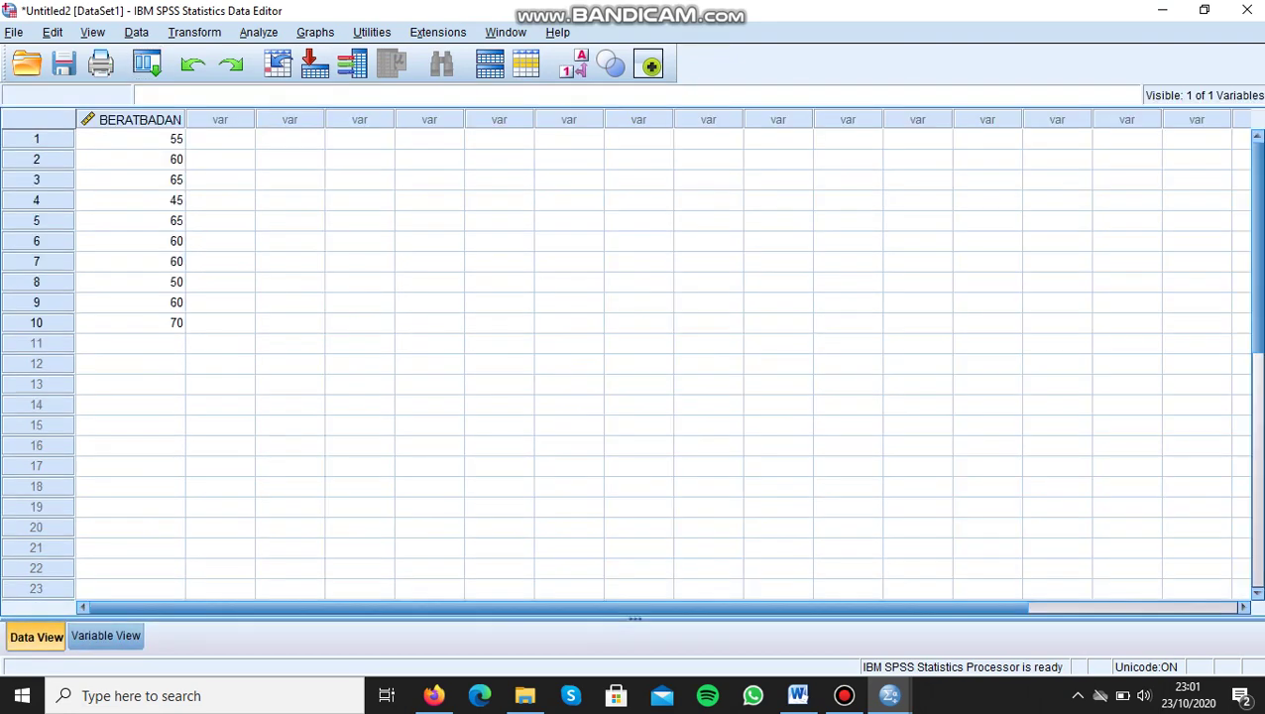
Run a One-Sample T Test on BERAT BADAN with a test value of 55
{"action": "left_click", "coordinate": [258, 32]}
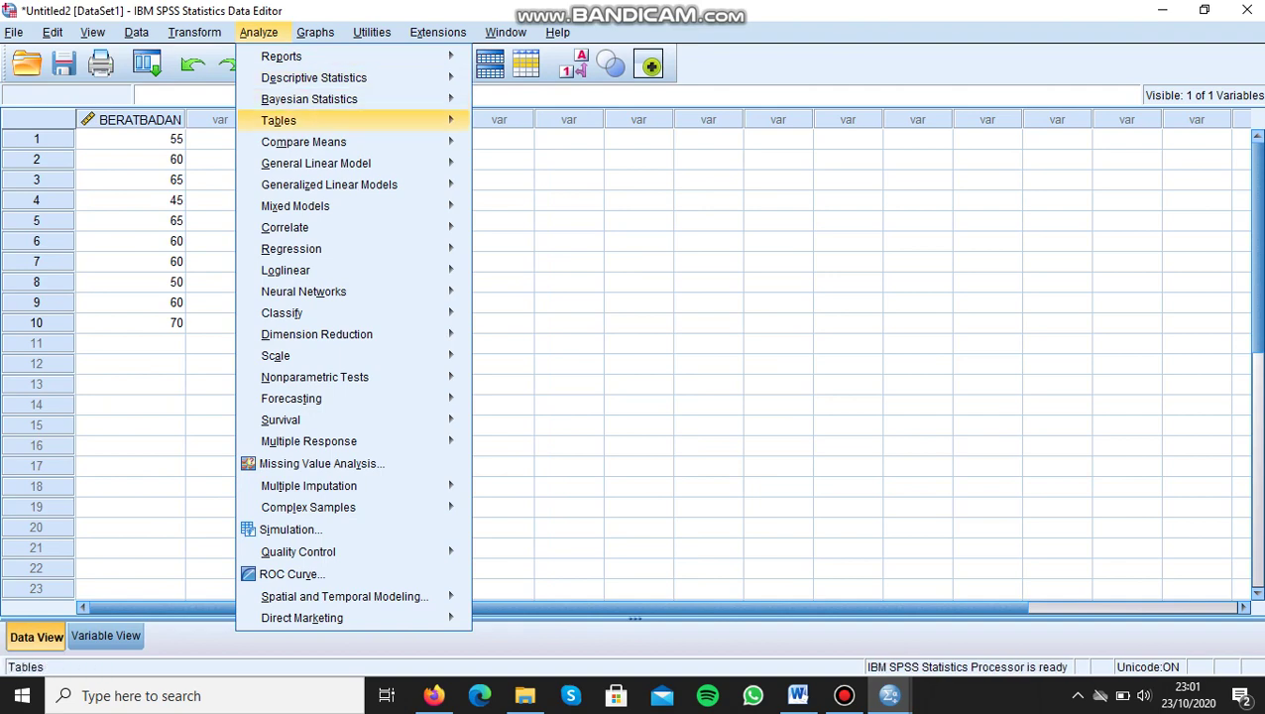
{"action": "mouse_move", "coordinate": [303, 142]}
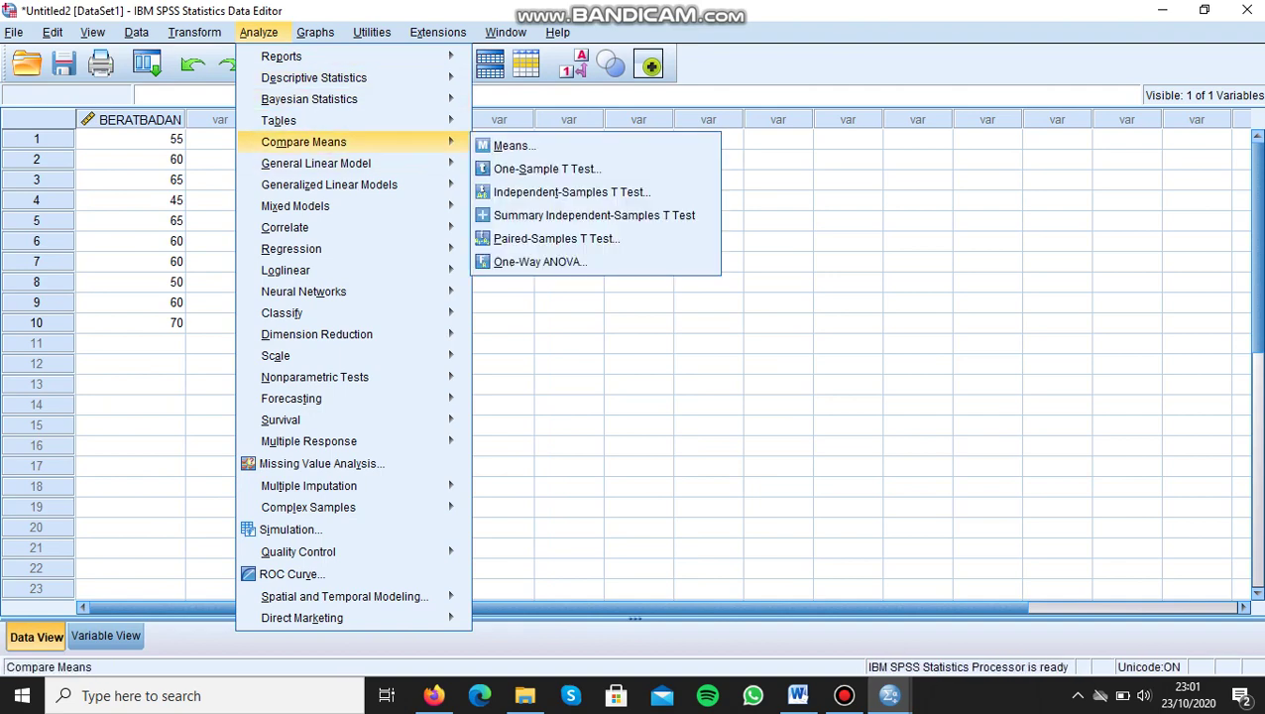
{"action": "left_click", "coordinate": [546, 169]}
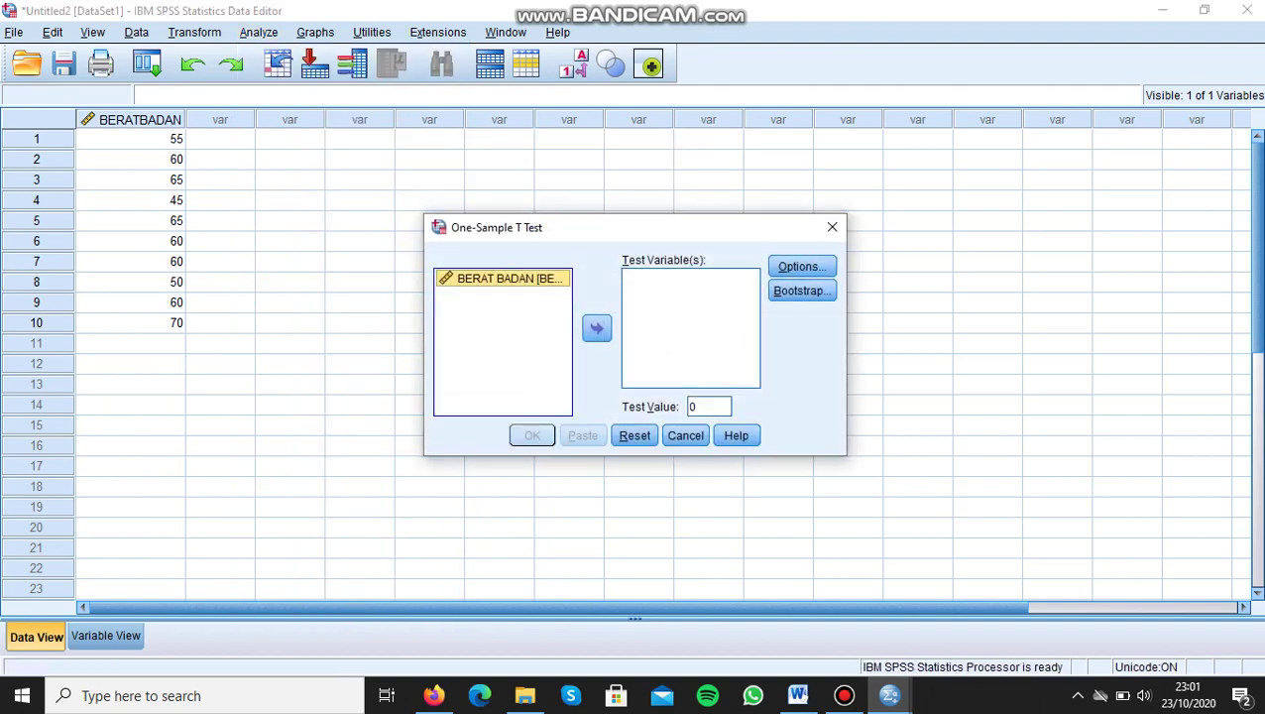
{"action": "left_click", "coordinate": [596, 328]}
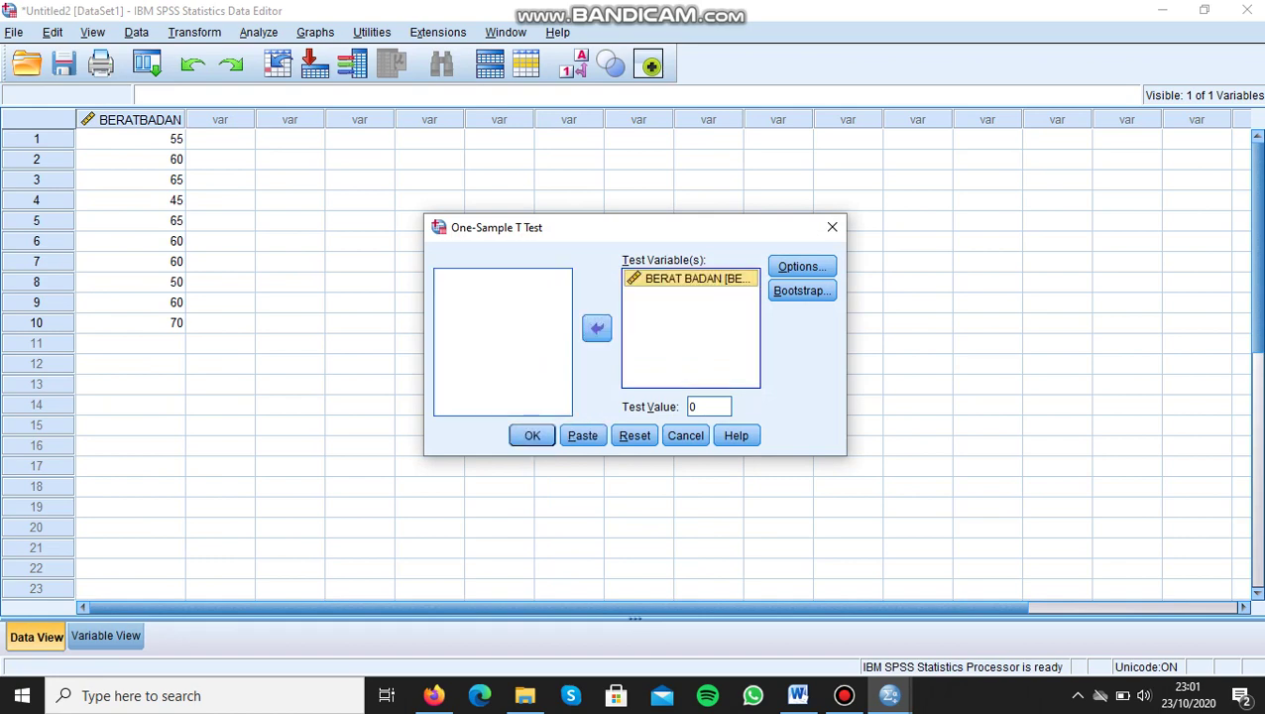
{"action": "left_click", "coordinate": [694, 406]}
{"action": "type", "text": "55"}
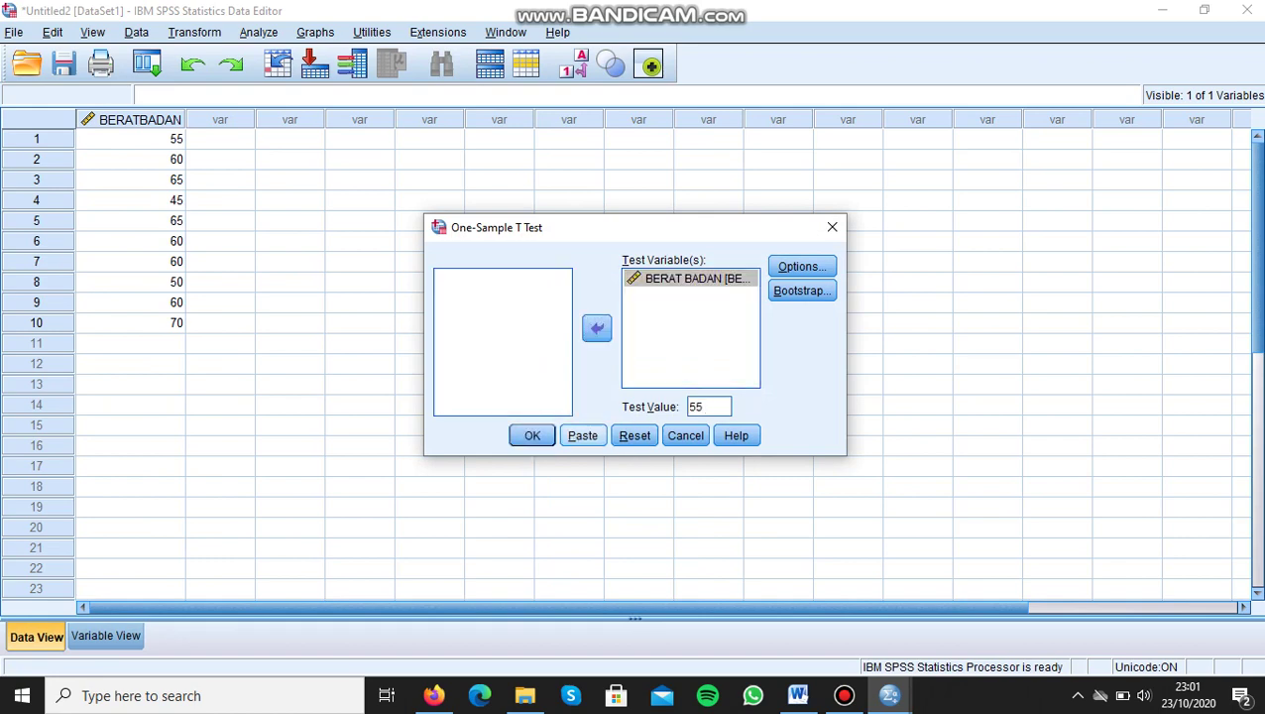
{"action": "left_click", "coordinate": [532, 435]}
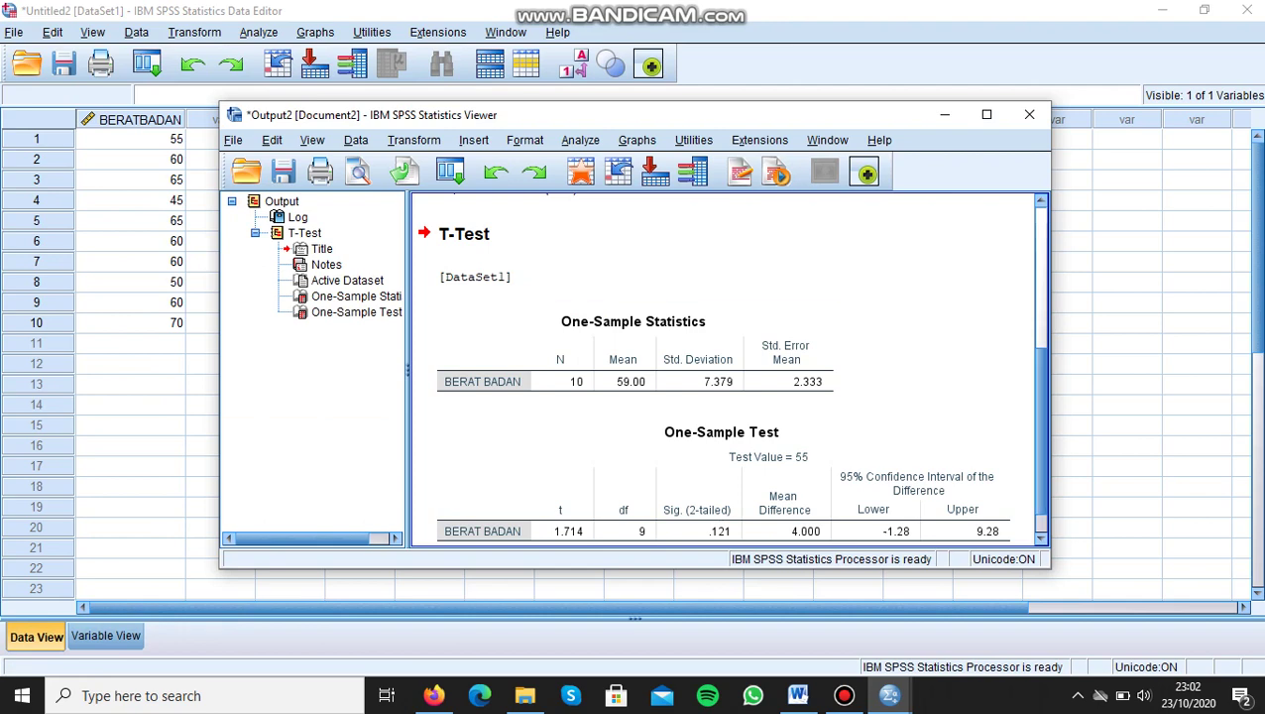
Examine the One-Sample Test output and look up the critical t value for df 9 at 0.025 in tabel-t.pdf in Firefox for comparison
{"action": "scroll", "coordinate": [729, 367], "scroll_direction": "down", "scroll_amount": 1}
{"action": "scroll", "coordinate": [728, 446], "scroll_direction": "down", "scroll_amount": 1}
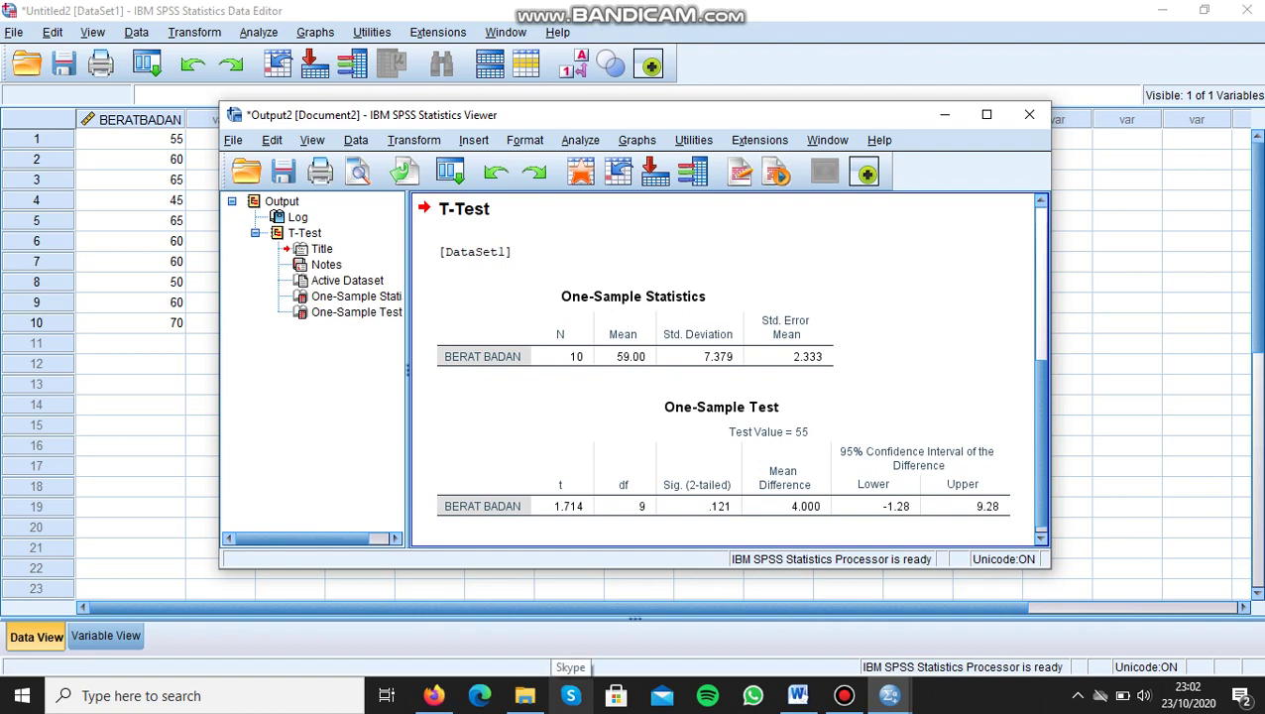
{"action": "left_click", "coordinate": [435, 695]}
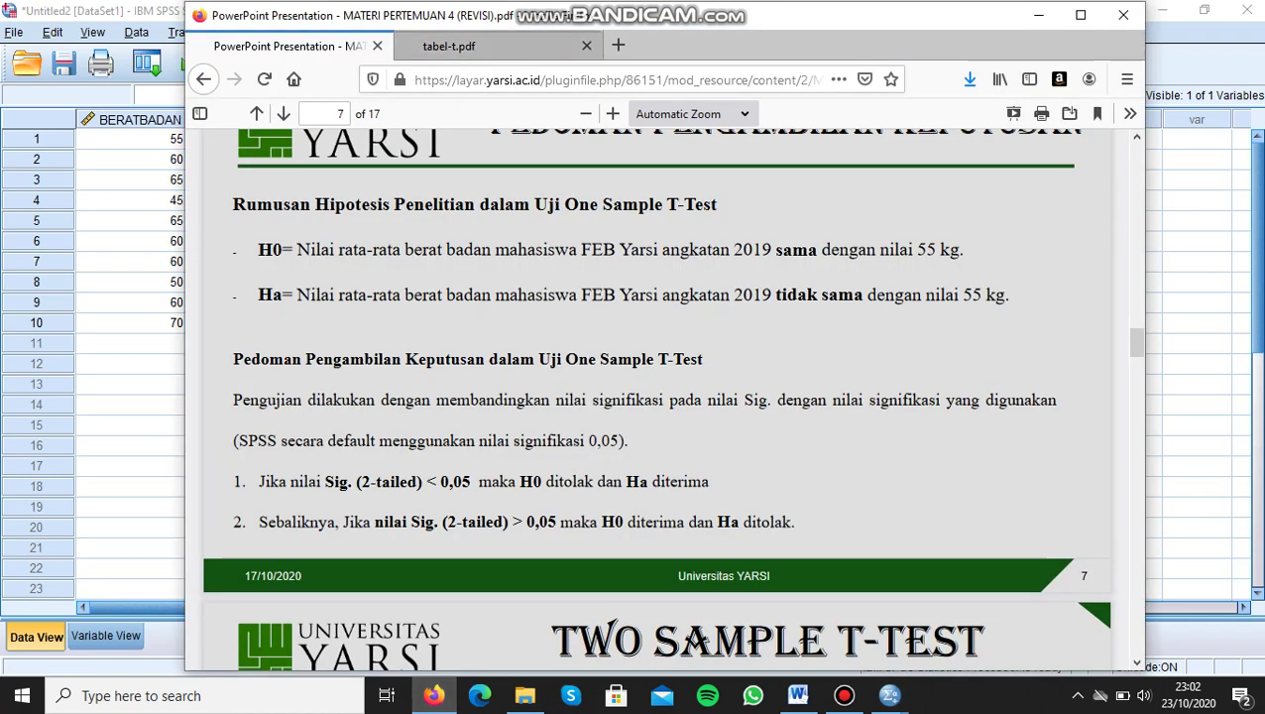
{"action": "left_click", "coordinate": [475, 45]}
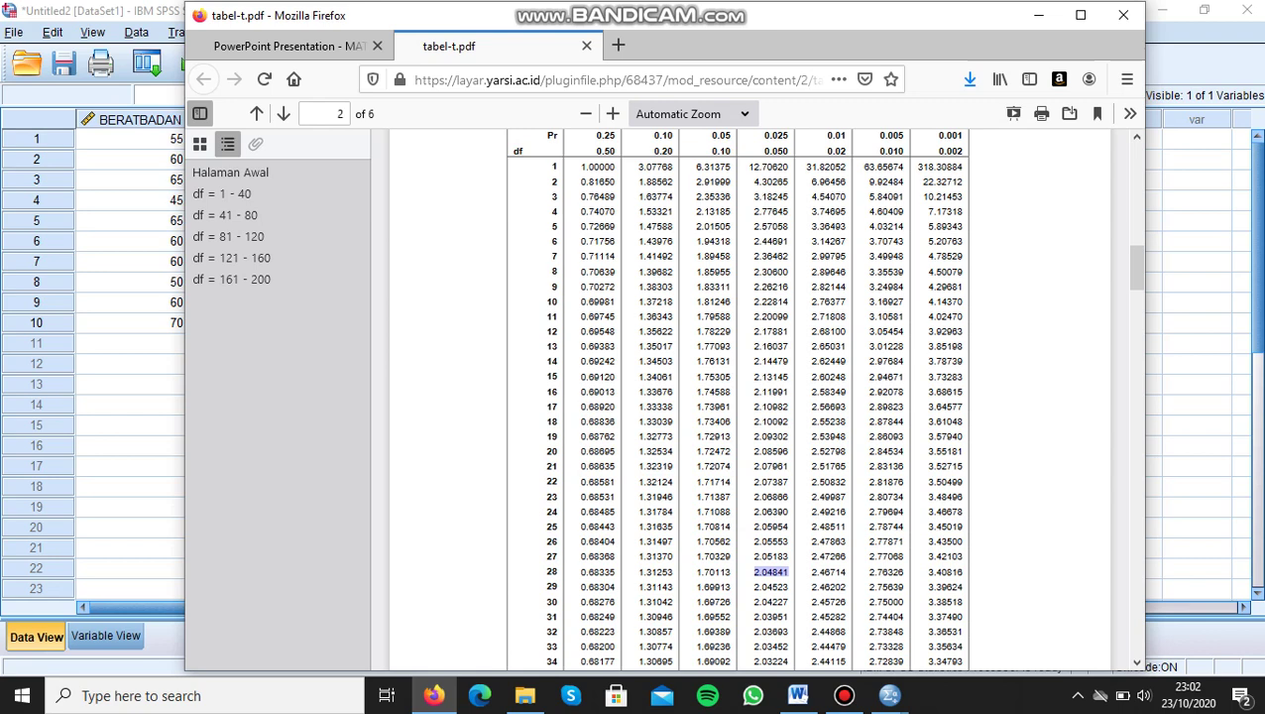
{"action": "left_click_drag", "start_coordinate": [582, 167], "coordinate": [789, 286]}
{"action": "left_click", "coordinate": [1196, 281]}
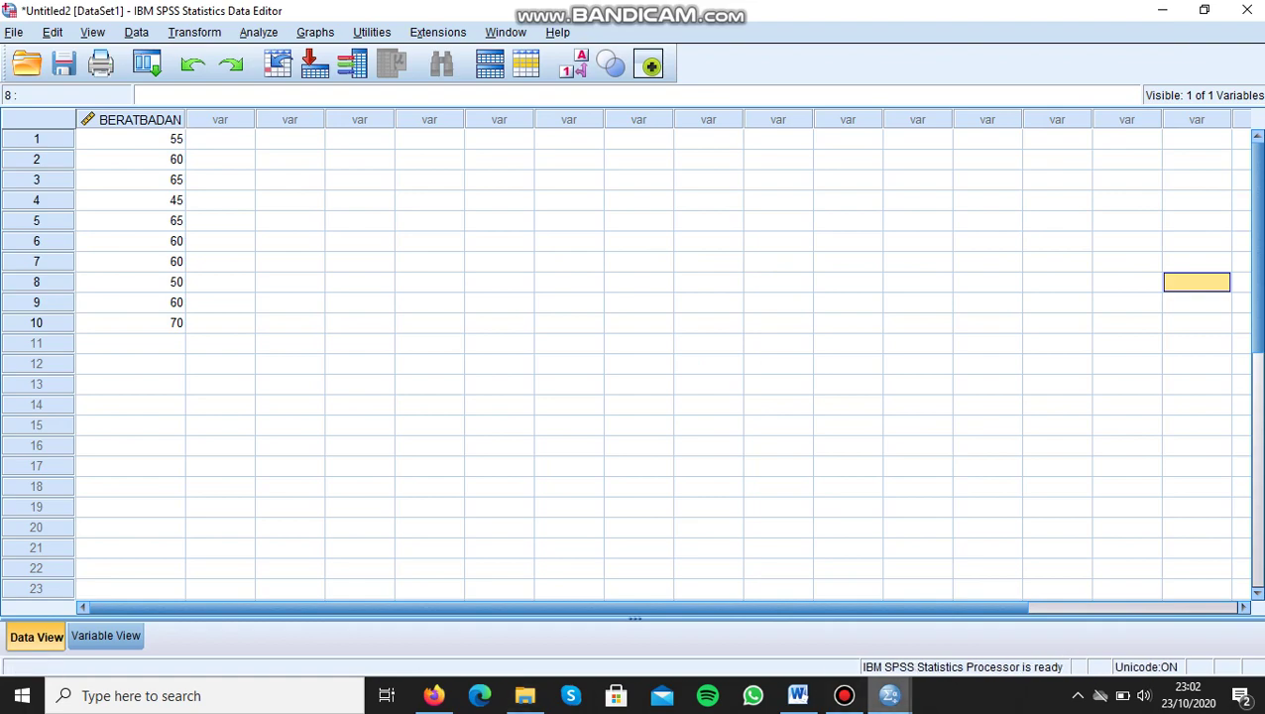
{"action": "mouse_move", "coordinate": [890, 695]}
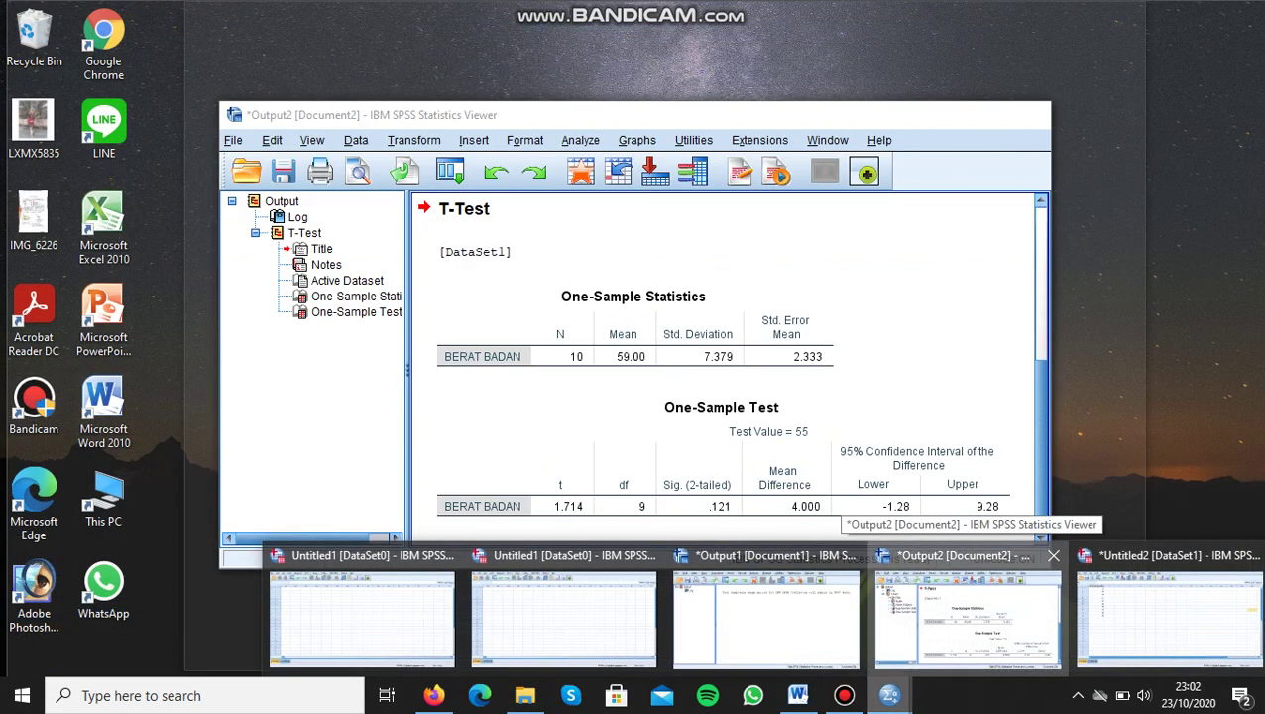
{"action": "left_click", "coordinate": [967, 610]}
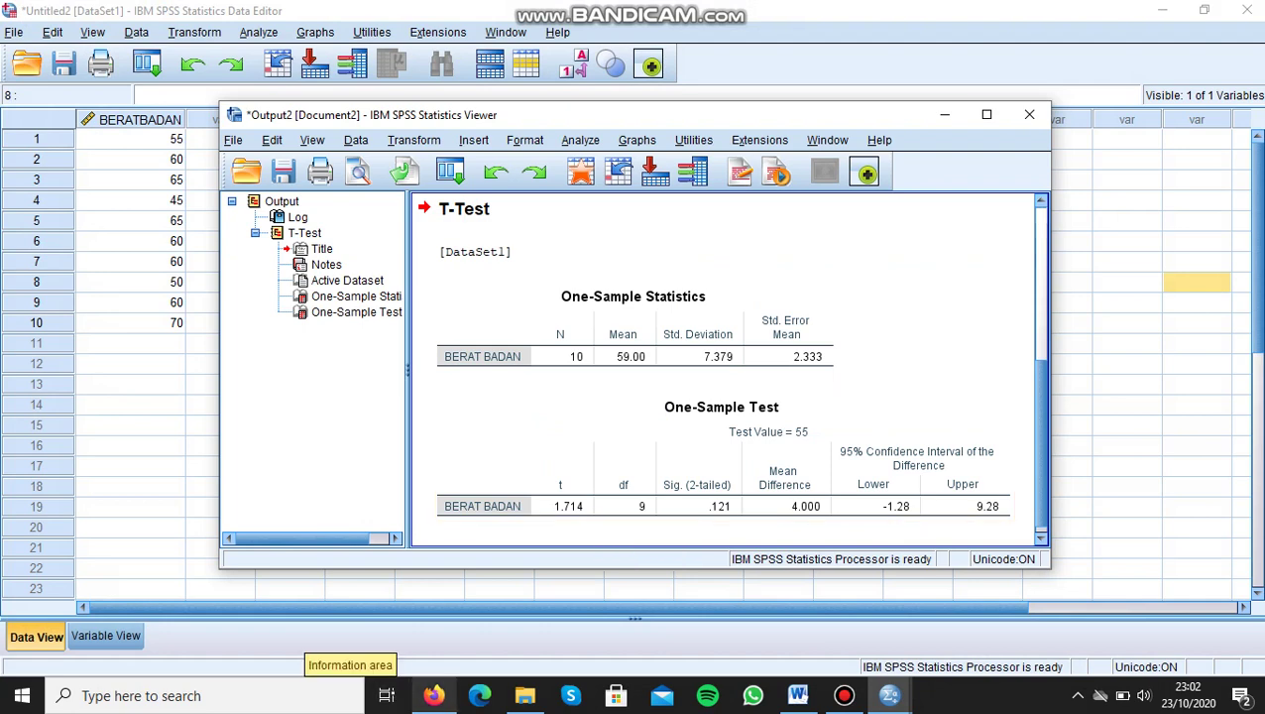
Return to the lecture slides in Firefox and read the Two Sample T-Test overview, the Independent T-Test case and its hypotheses
{"action": "left_click", "coordinate": [434, 695]}
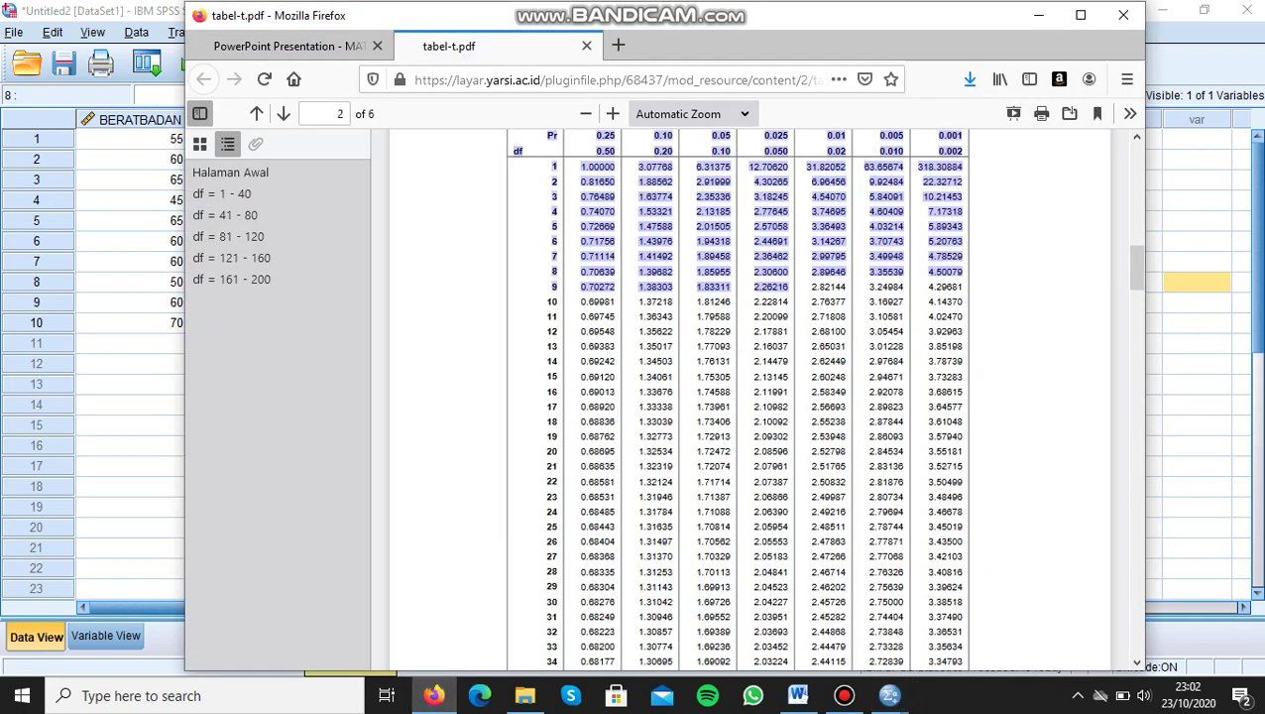
{"action": "left_click", "coordinate": [288, 46]}
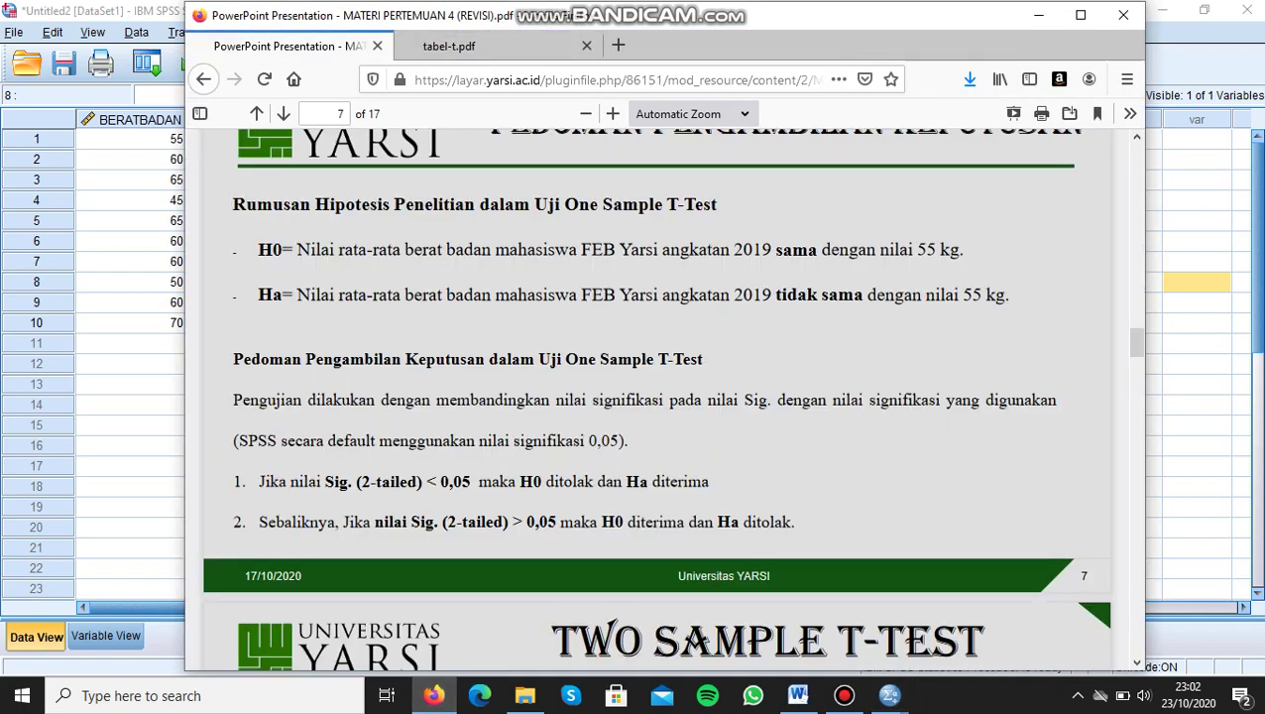
{"action": "left_click_drag", "start_coordinate": [1136, 342], "coordinate": [1136, 367]}
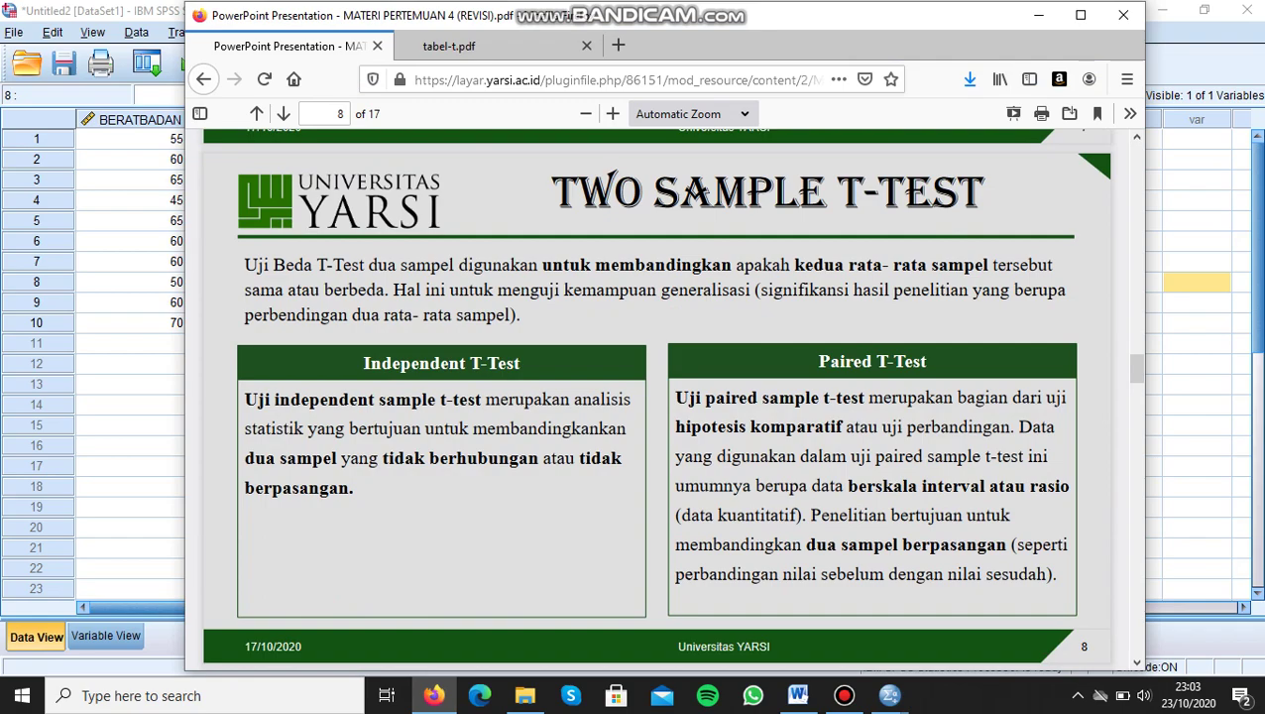
{"action": "left_click_drag", "start_coordinate": [1137, 369], "coordinate": [1138, 400]}
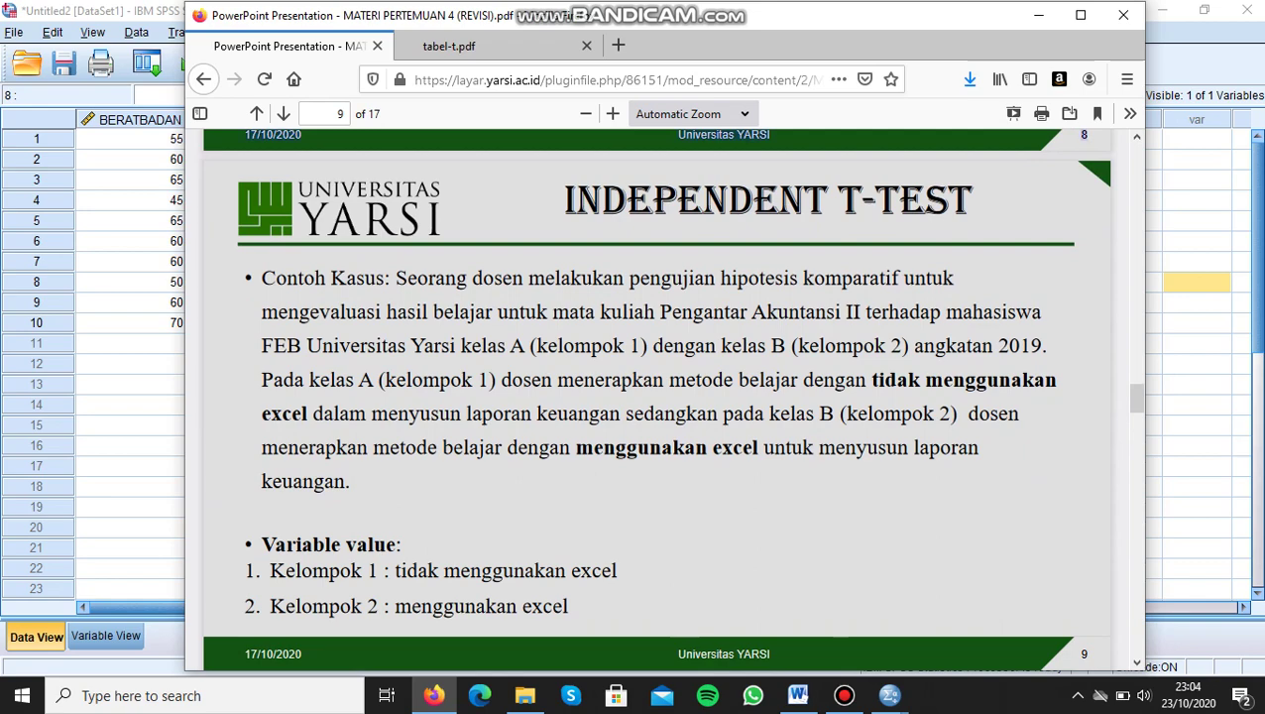
{"action": "left_click_drag", "start_coordinate": [1137, 398], "coordinate": [1137, 429]}
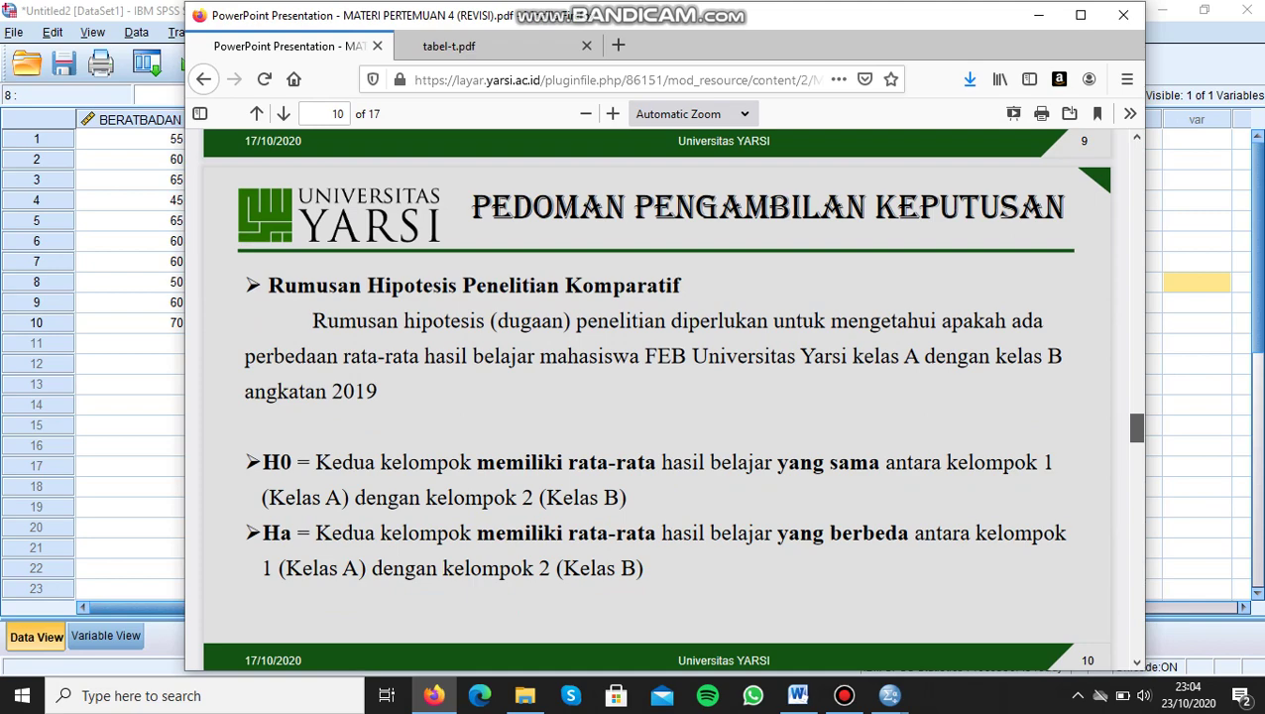
Read the slides on the Independent Sample T-Test decision rules, covering the Sig. (2-tailed) criterion and the t hitung versus t tabel comparison
{"action": "scroll", "coordinate": [654, 396], "scroll_direction": "down", "scroll_amount": 6}
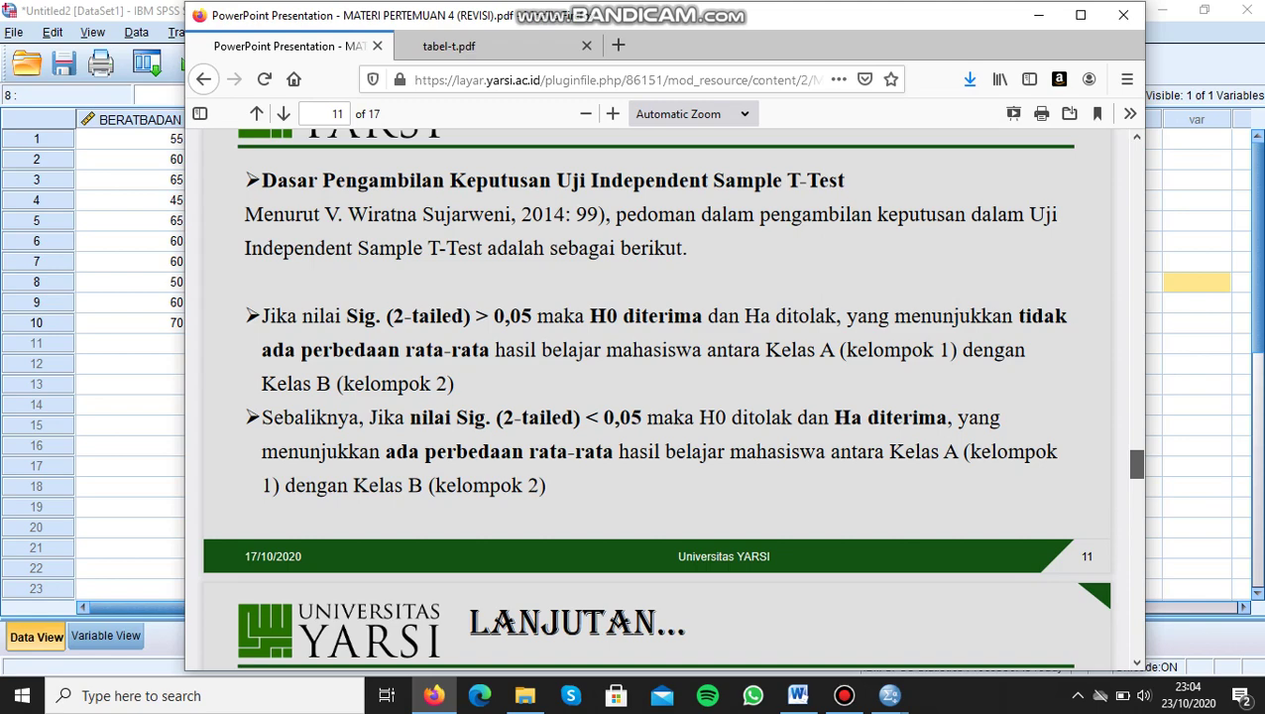
{"action": "scroll", "coordinate": [655, 397], "scroll_direction": "down", "scroll_amount": 3}
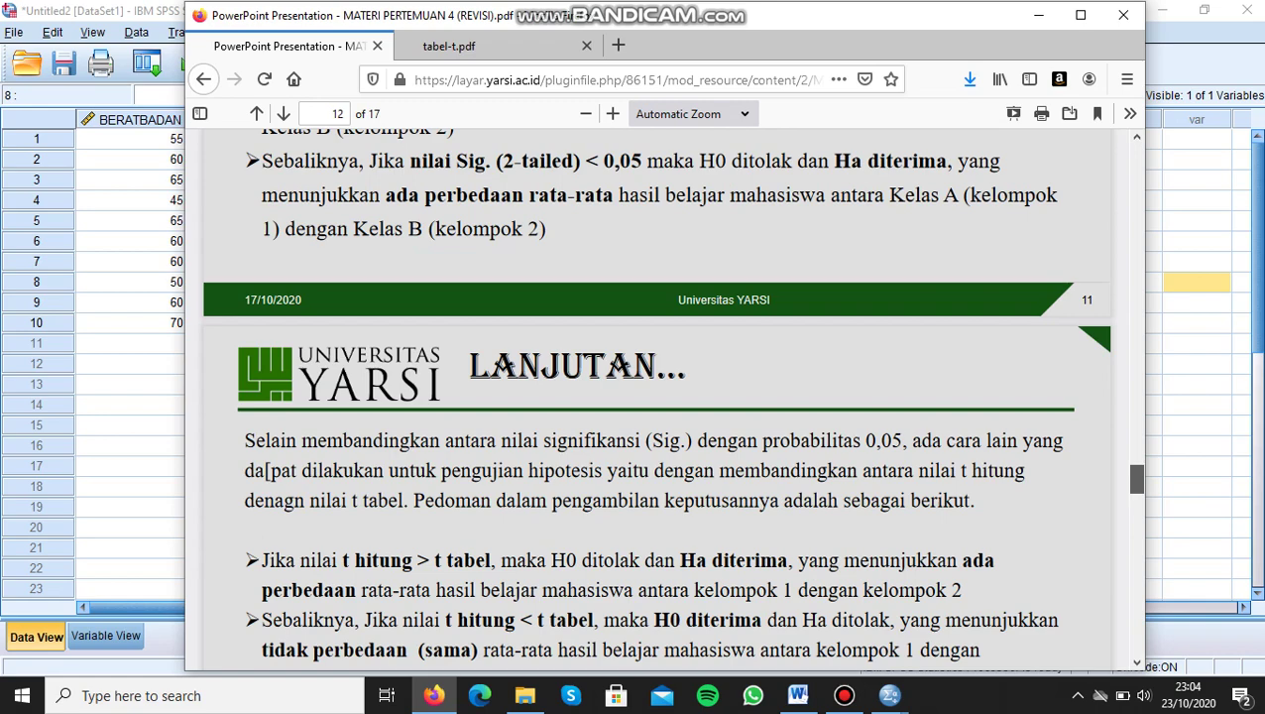
{"action": "scroll", "coordinate": [654, 397], "scroll_direction": "down", "scroll_amount": 3}
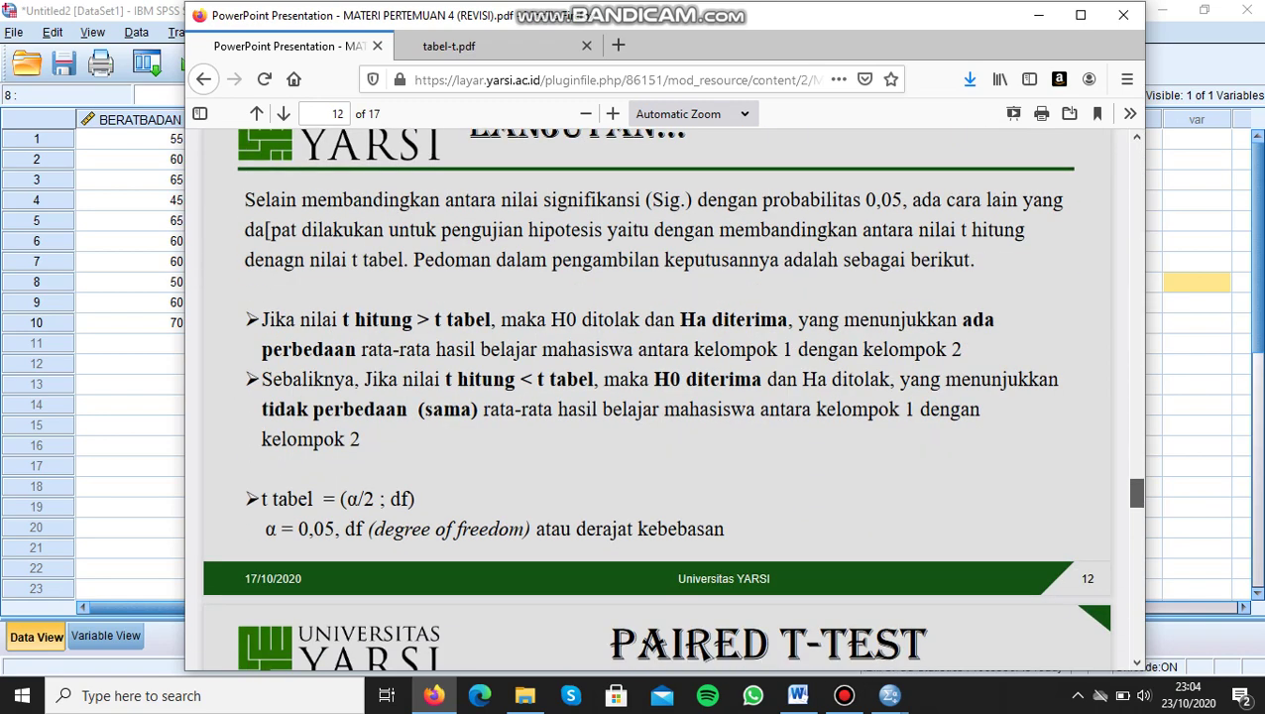
Switch to the empty SPSS data editor and import the Excel file "Data Latihan (Independent T-Test).xlsx" with the default read settings
{"action": "left_click", "coordinate": [1196, 426]}
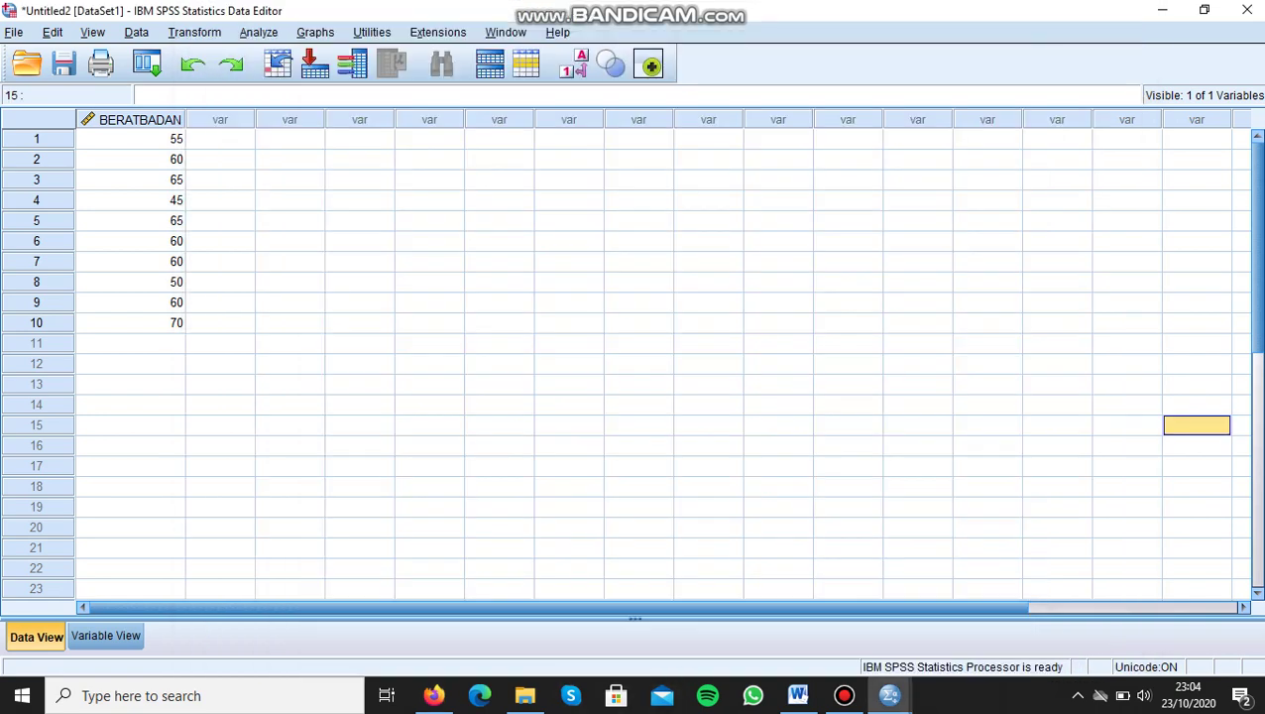
{"action": "mouse_move", "coordinate": [890, 695]}
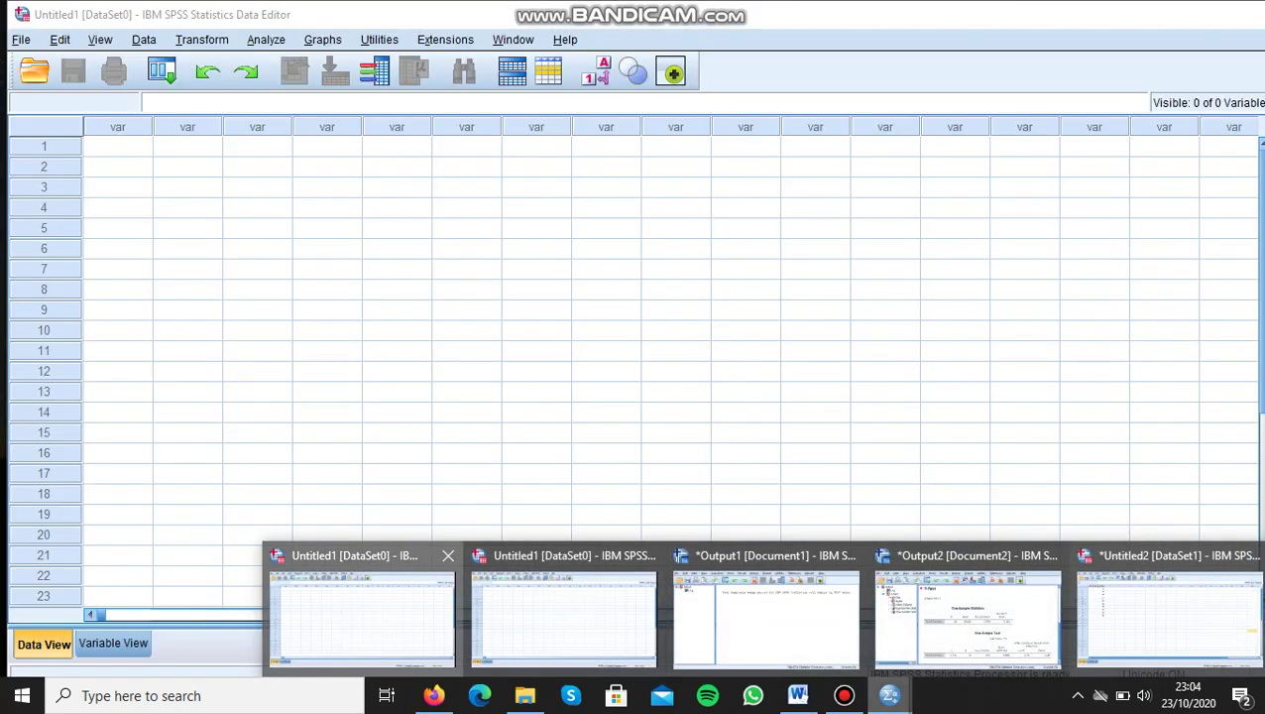
{"action": "left_click", "coordinate": [362, 614]}
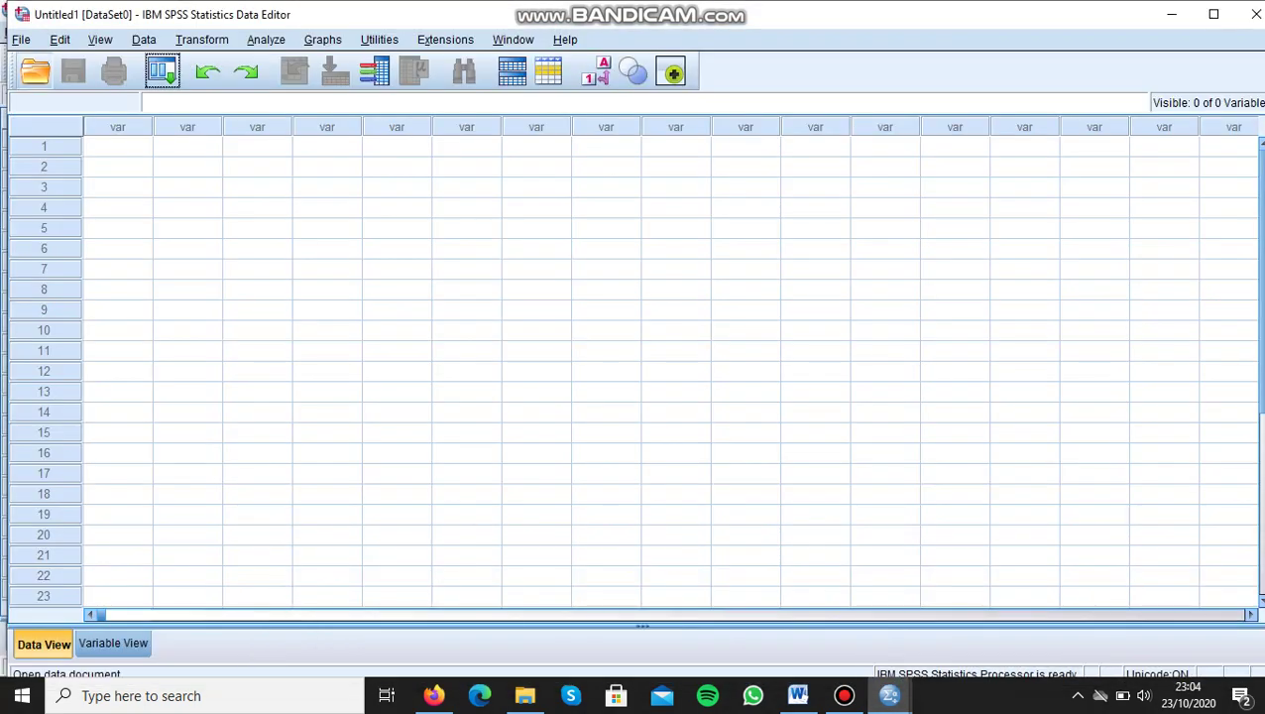
{"action": "left_click", "coordinate": [163, 71]}
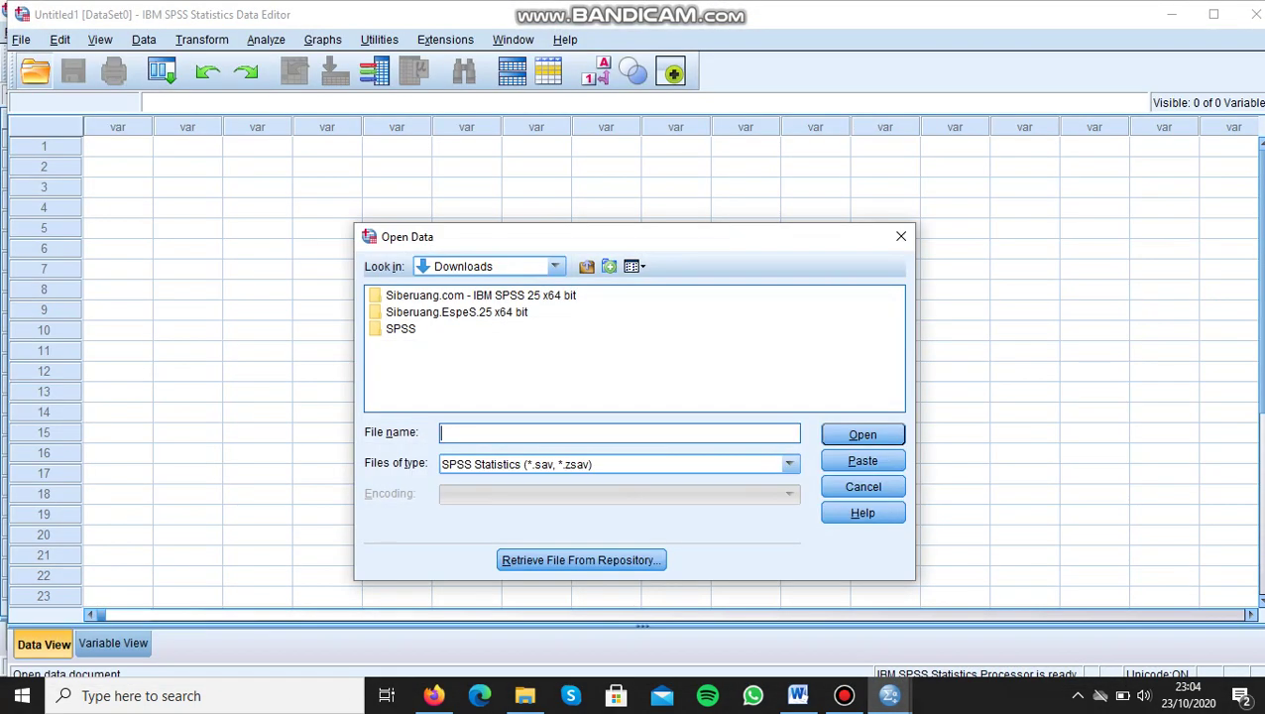
{"action": "left_click", "coordinate": [790, 464]}
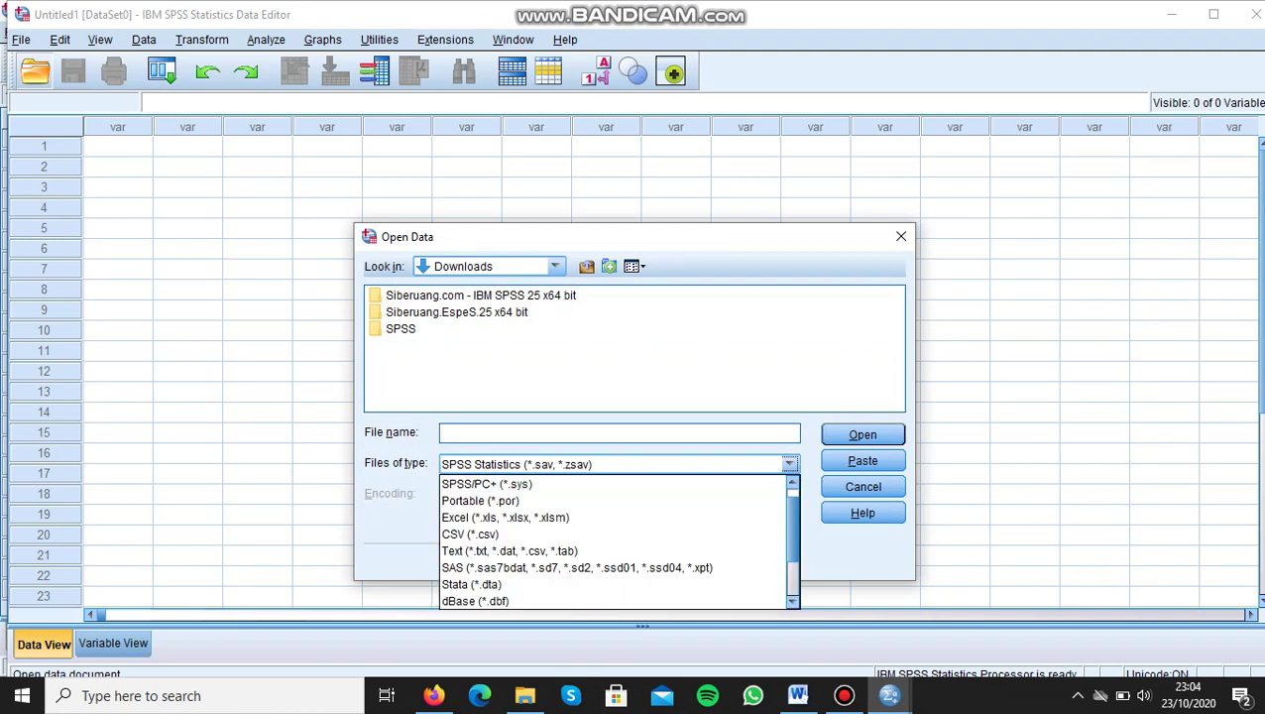
{"action": "left_click", "coordinate": [505, 517]}
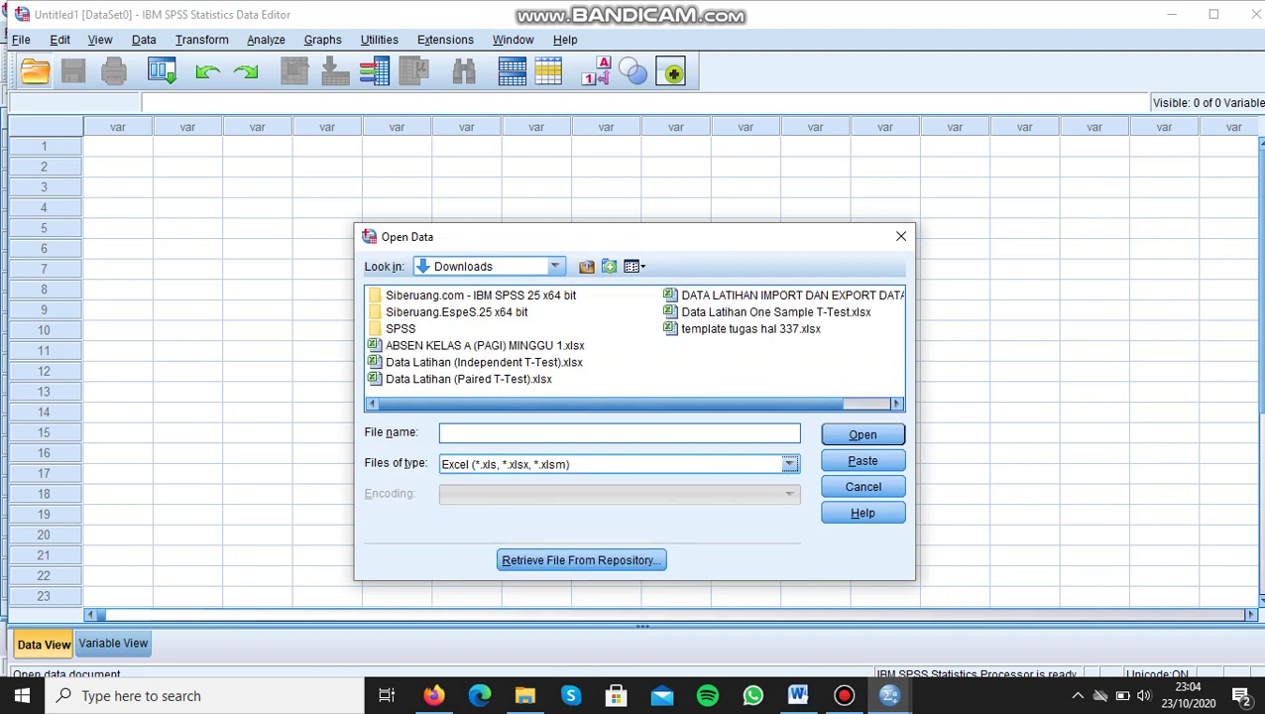
{"action": "left_click", "coordinate": [484, 362]}
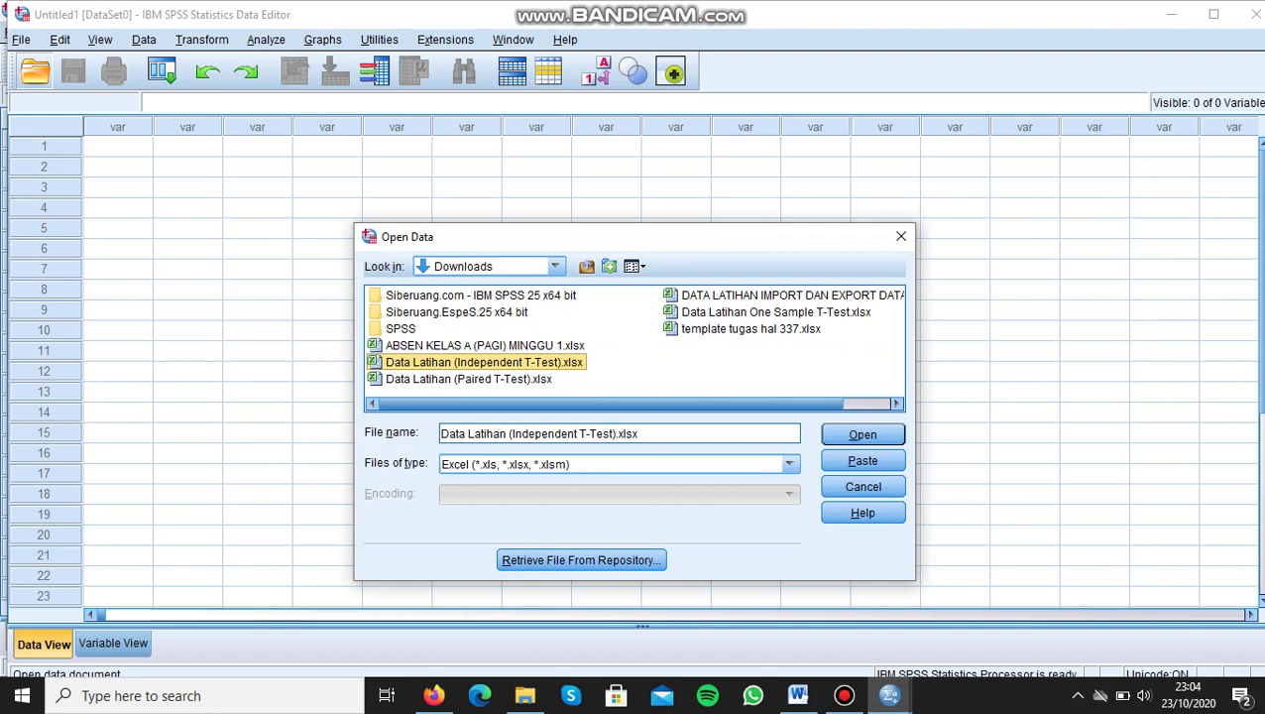
{"action": "left_click", "coordinate": [863, 434]}
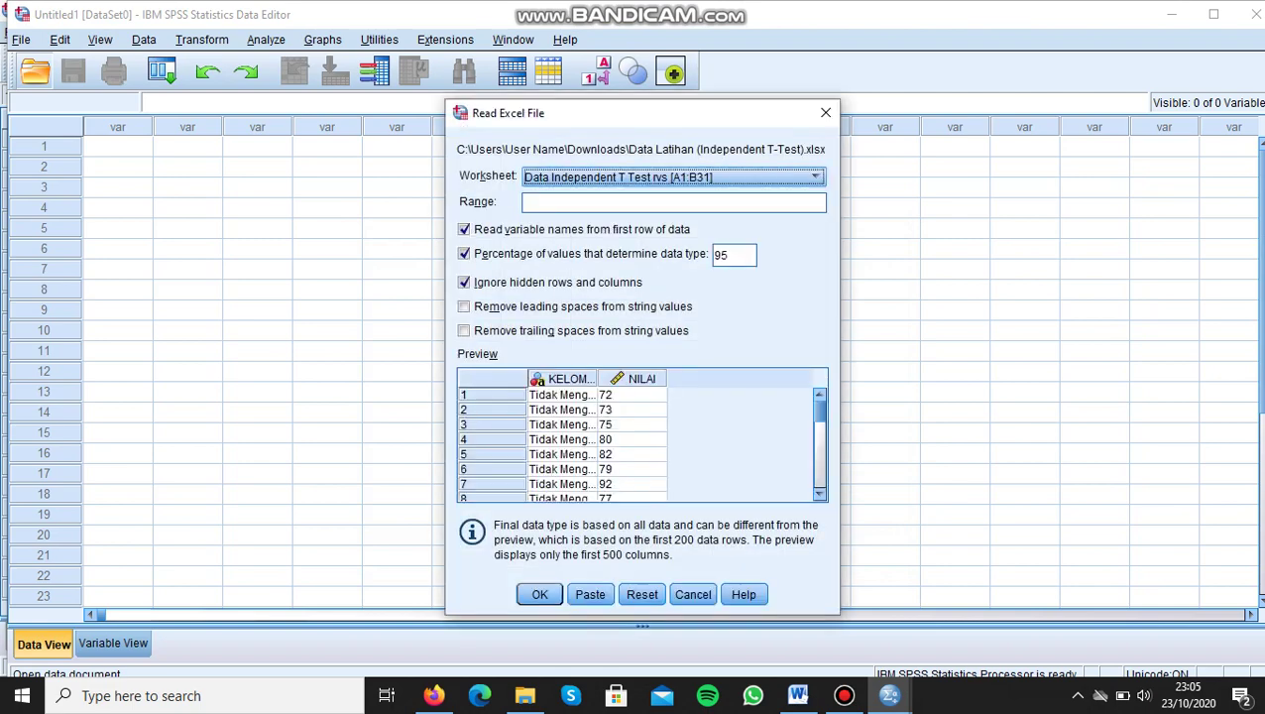
{"action": "key", "text": "Return"}
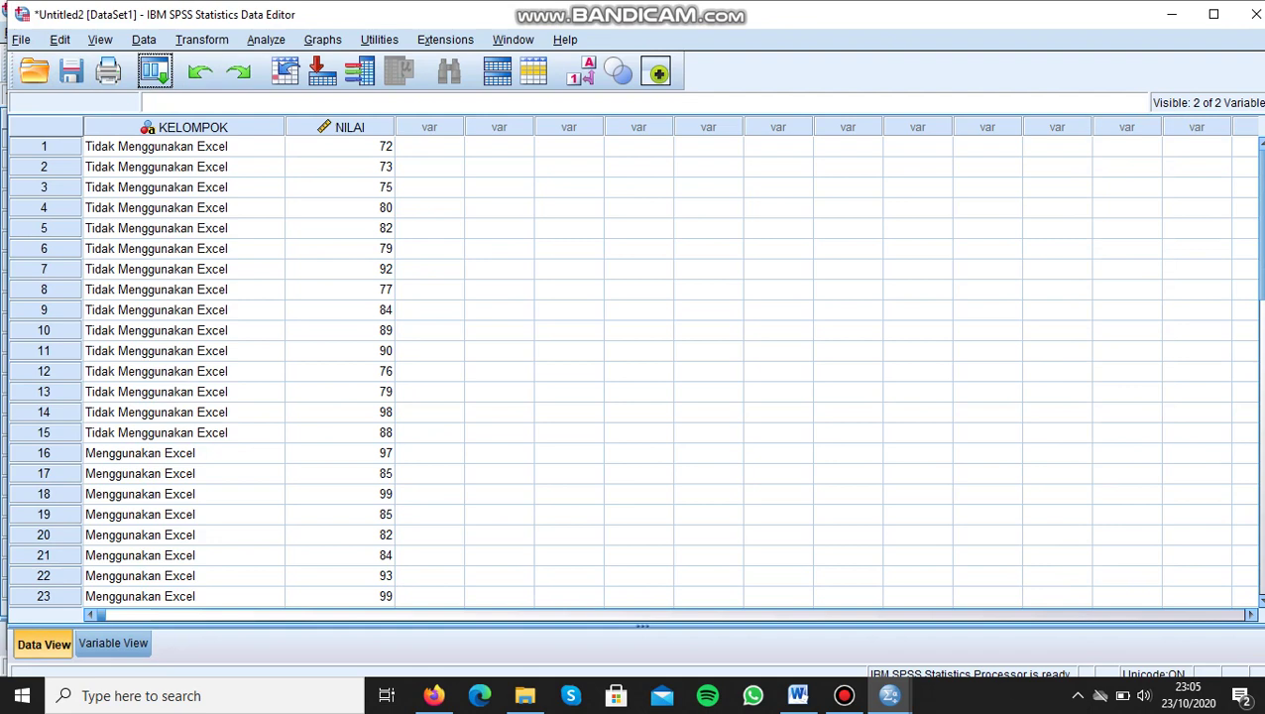
Set up a Recode into Same Variables for KELOMPOK, mapping the old value "Tidak Menggunakan Excel" to 1
{"action": "left_click", "coordinate": [202, 41]}
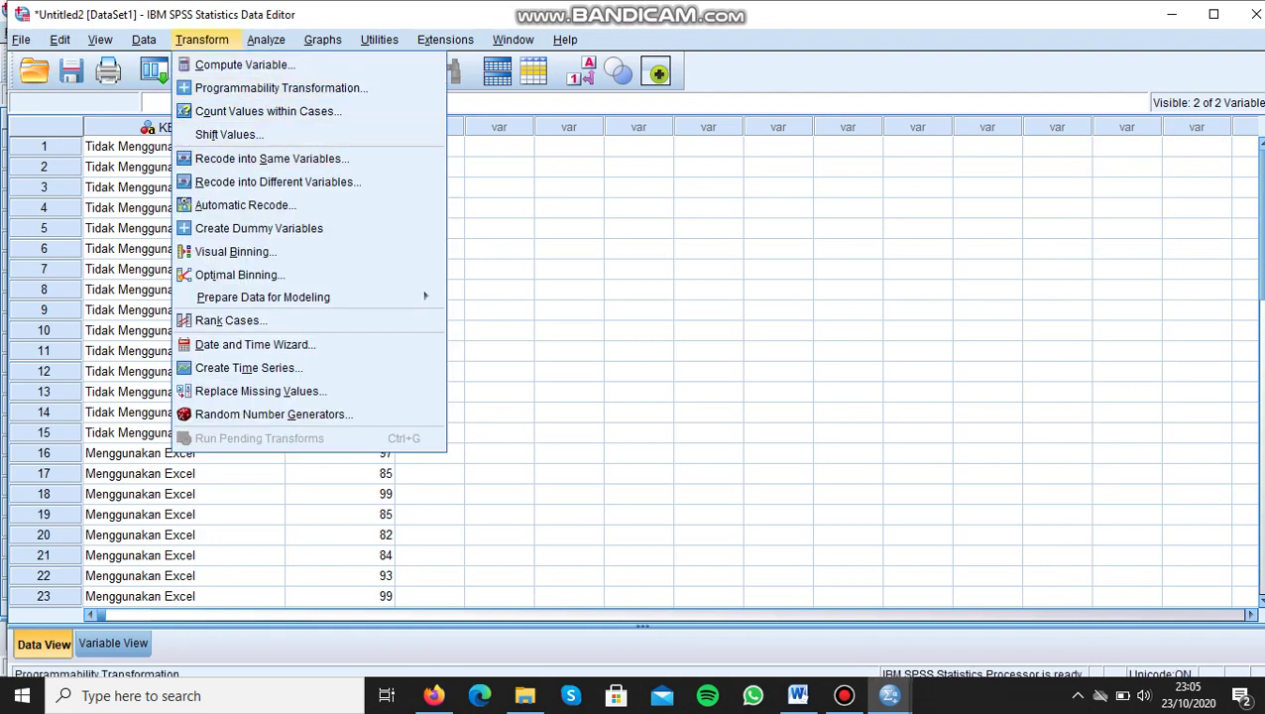
{"action": "left_click", "coordinate": [270, 158]}
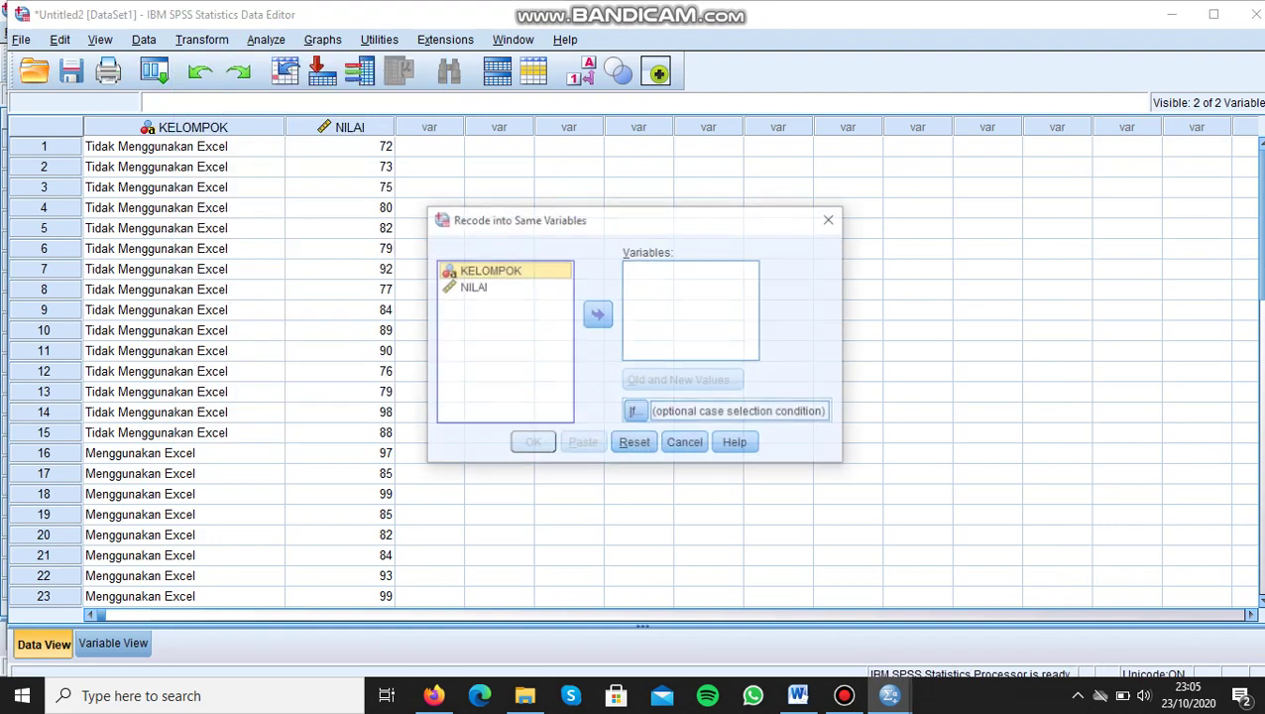
{"action": "left_click", "coordinate": [597, 314]}
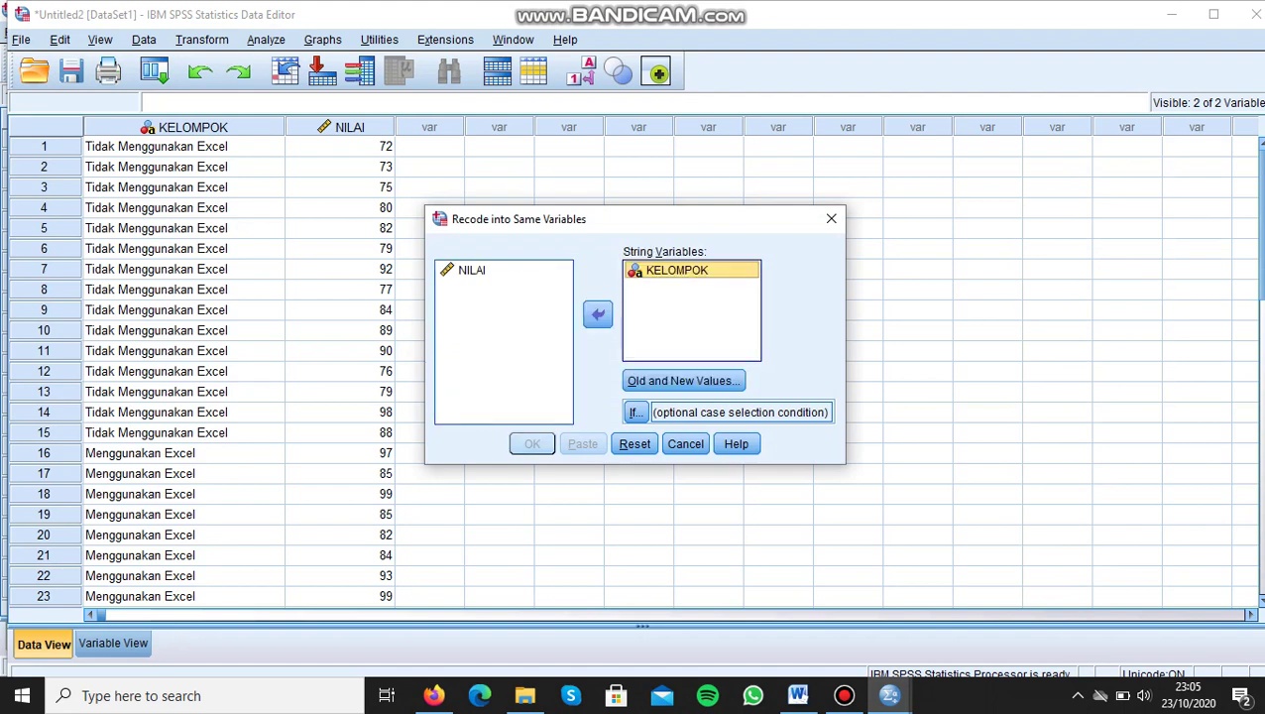
{"action": "left_click", "coordinate": [683, 380]}
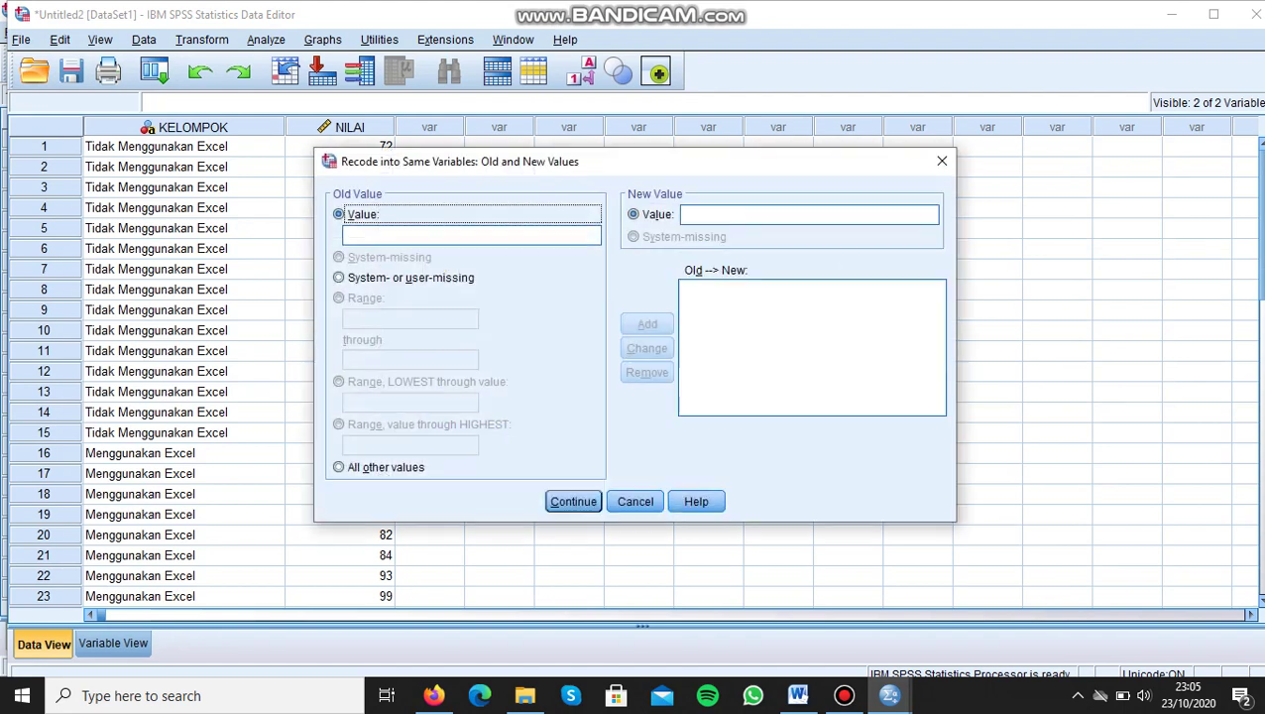
{"action": "left_click", "coordinate": [451, 235]}
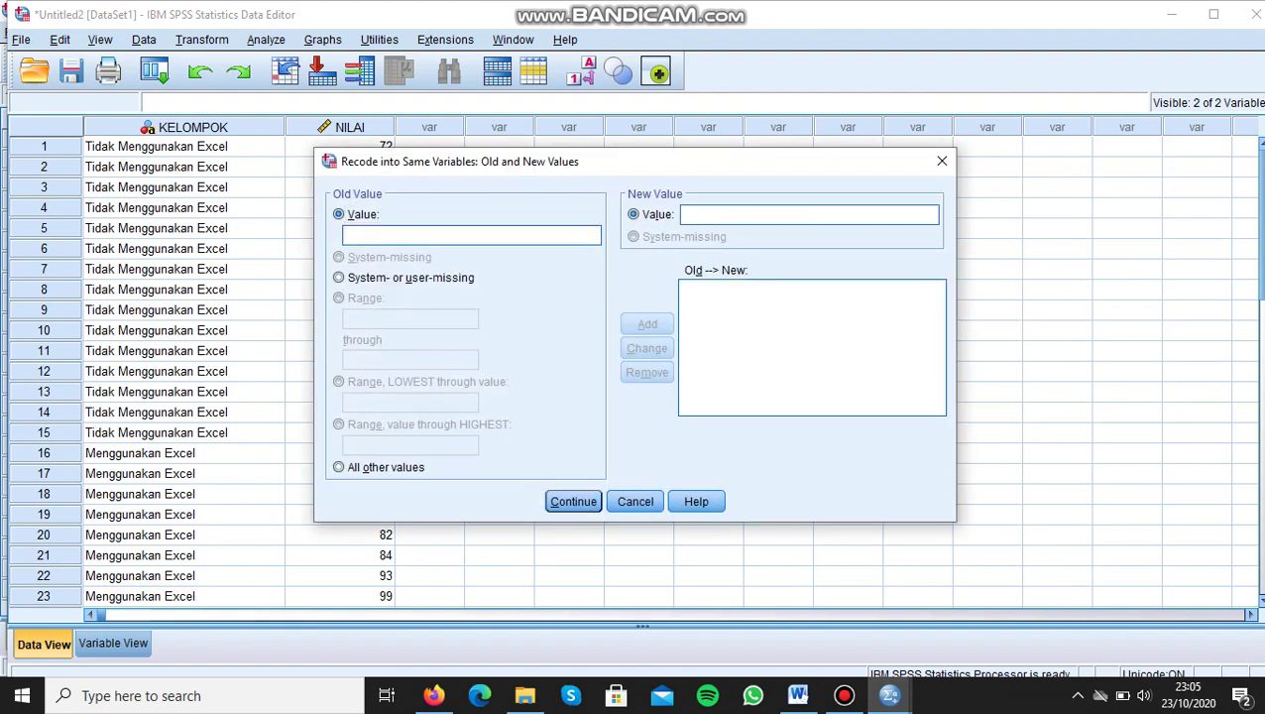
{"action": "type", "text": "Tidak m"}
{"action": "key", "text": "BackSpace"}
{"action": "type", "text": "Menggunakan "}
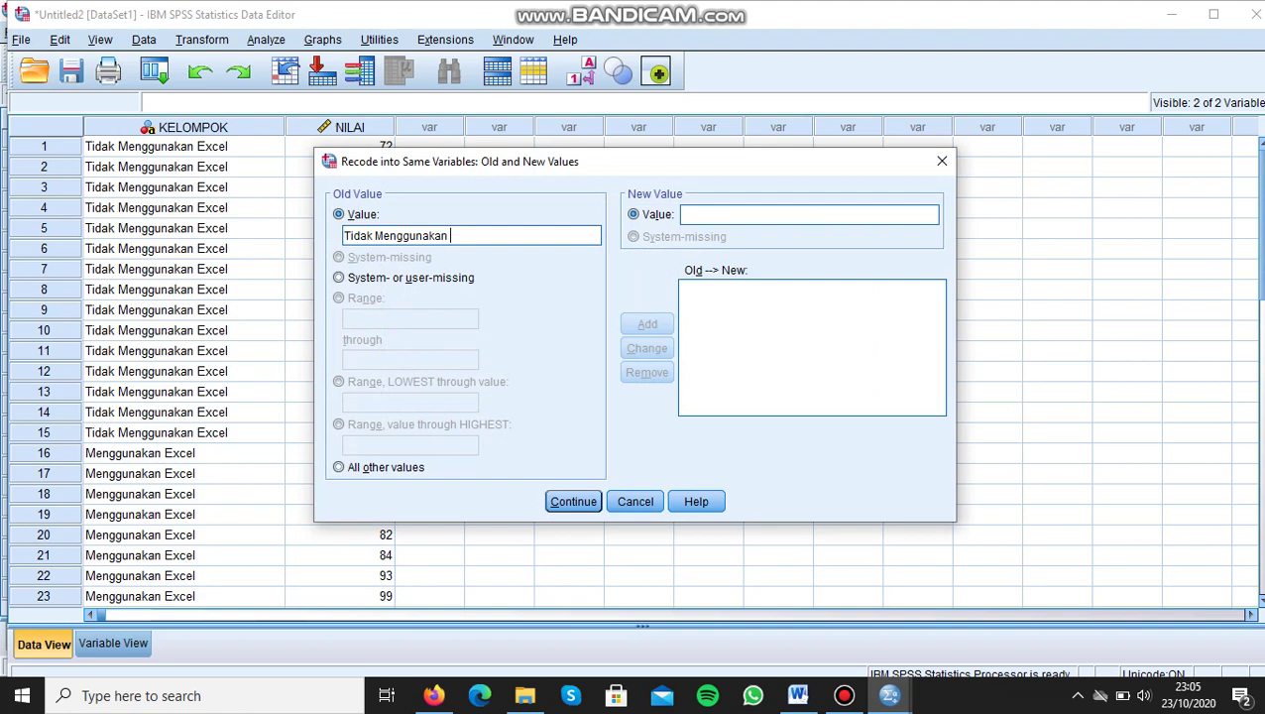
{"action": "type", "text": "Excel"}
{"action": "key", "text": "Tab"}
{"action": "key", "text": "Tab"}
{"action": "type", "text": "1"}
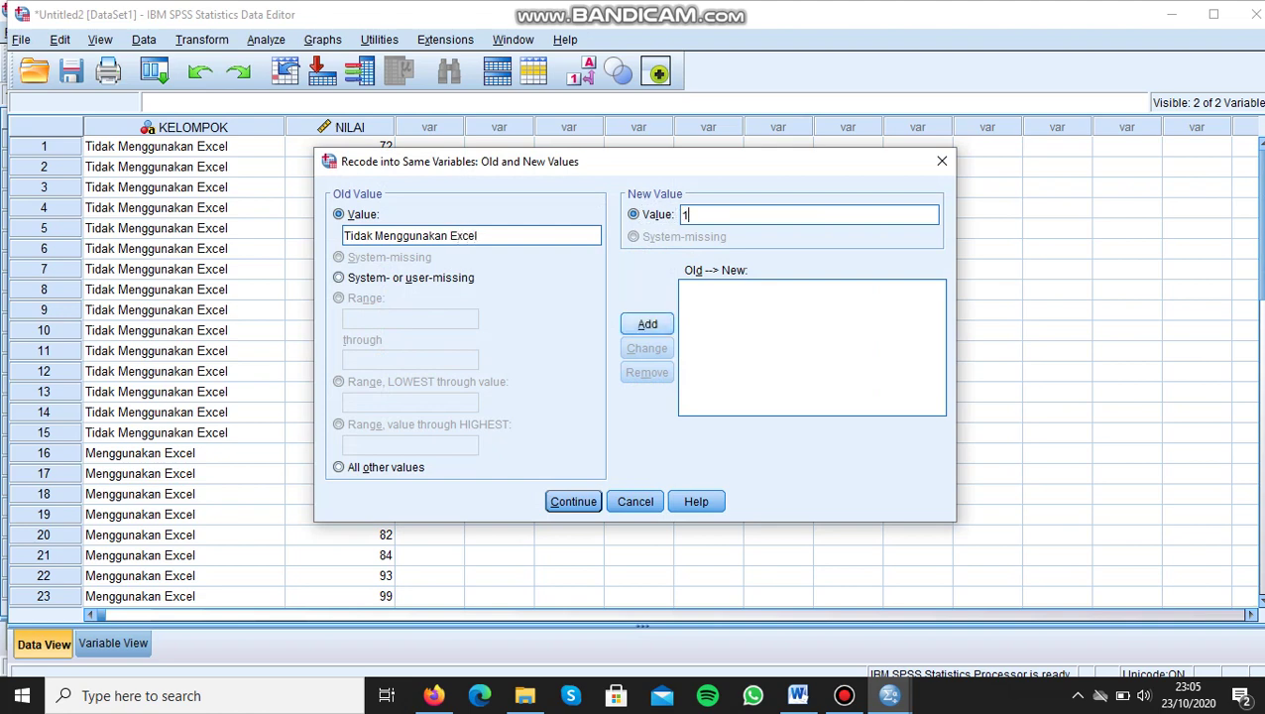
{"action": "key", "text": "Return"}
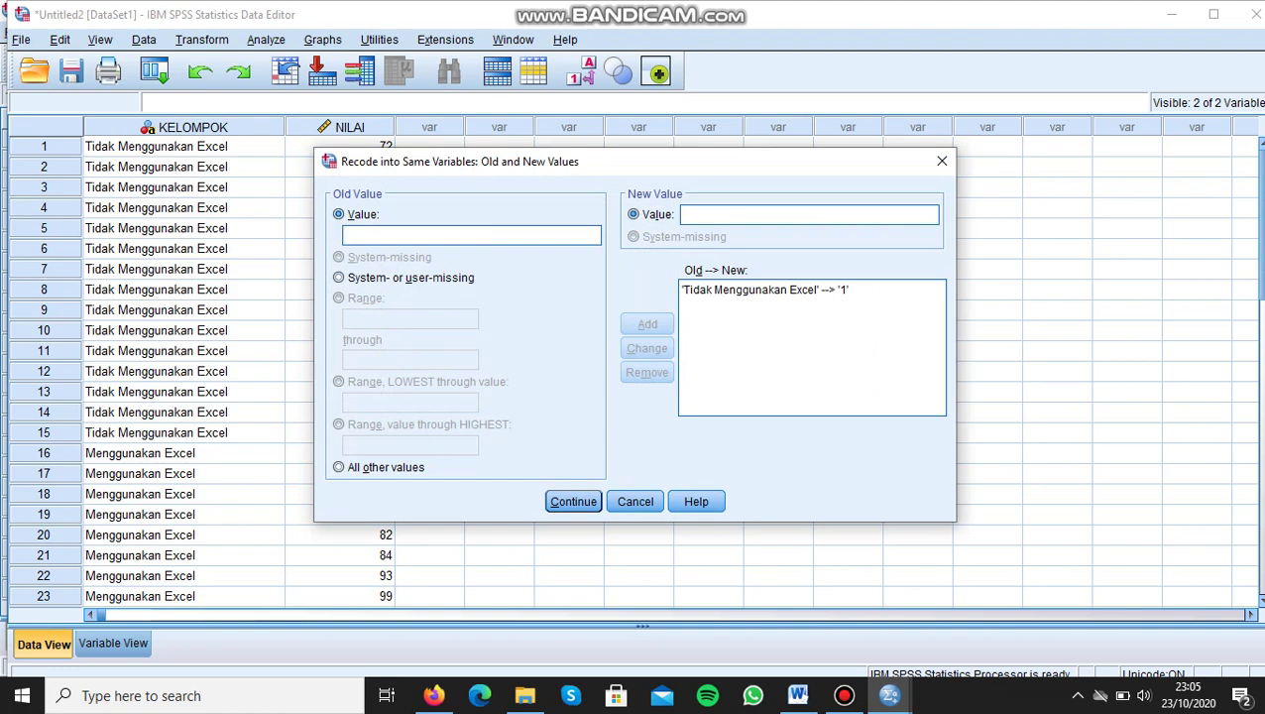
Map "Menggunakan Excel" to 2, run the KELOMPOK recode, and close the output viewer
{"action": "type", "text": "Menggunakan Excel"}
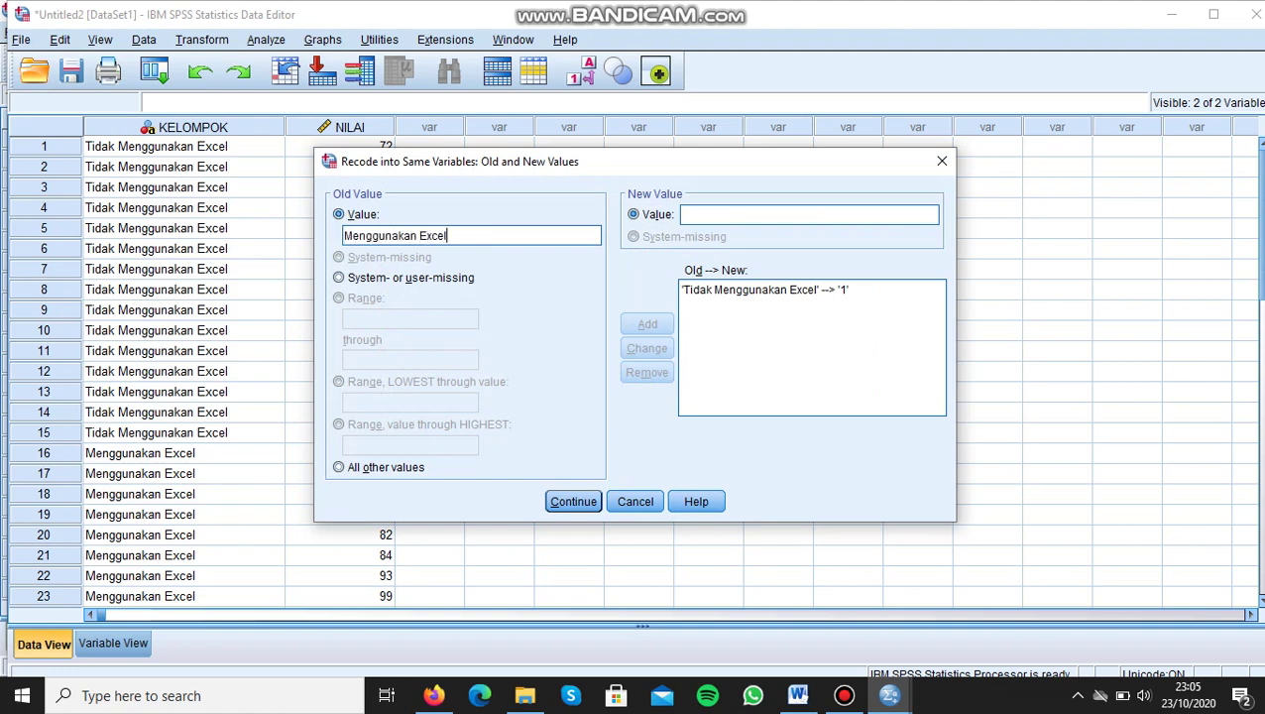
{"action": "left_click", "coordinate": [682, 214]}
{"action": "type", "text": "2"}
{"action": "key", "text": "alt+a"}
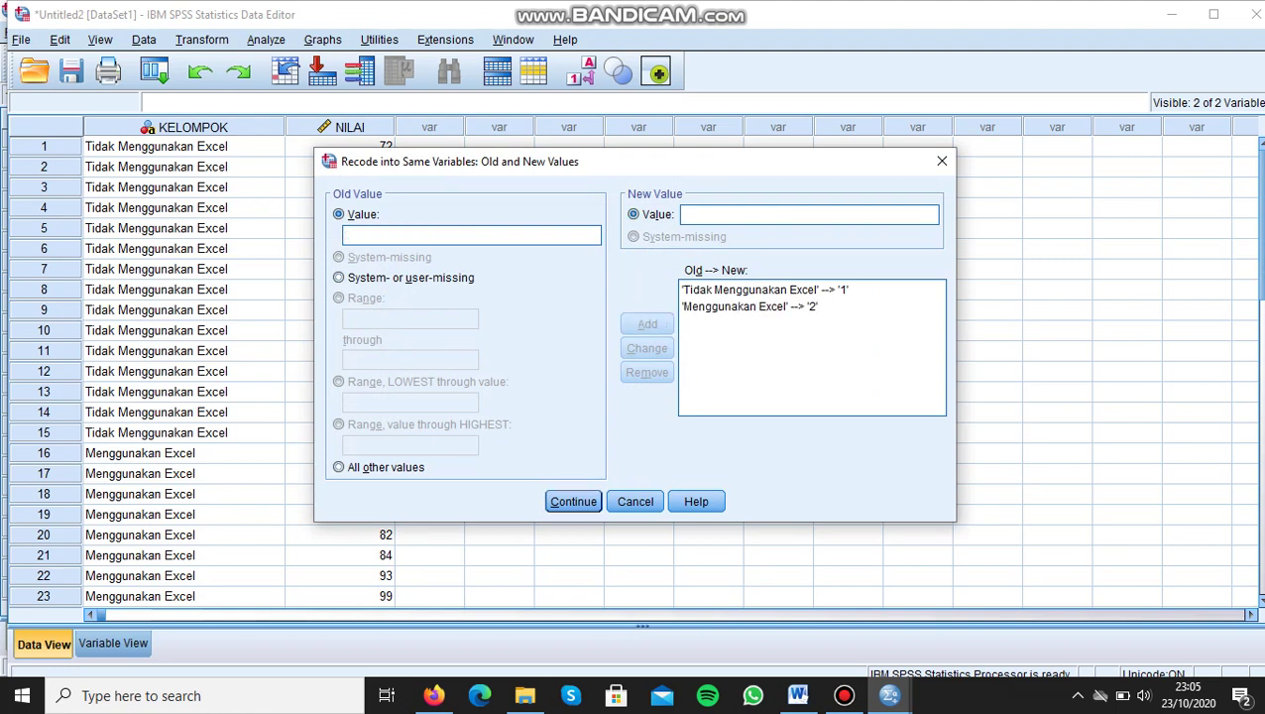
{"action": "key", "text": "Return"}
{"action": "key", "text": "Return"}
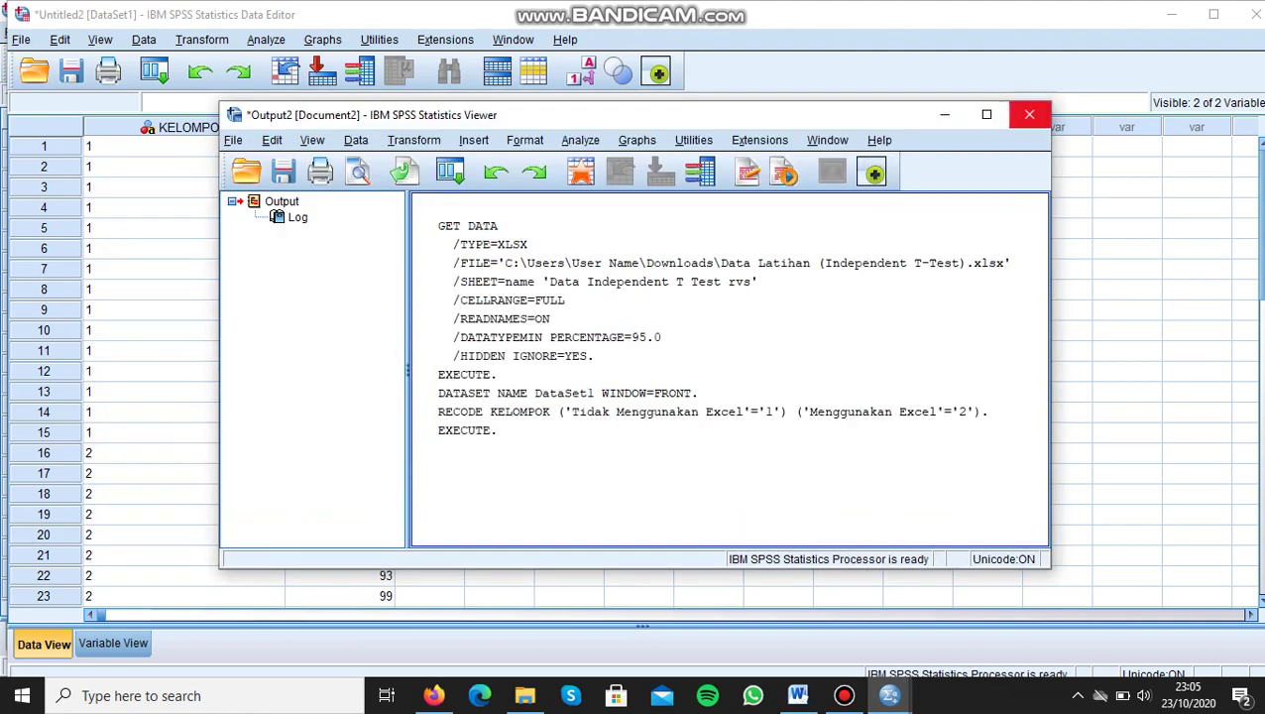
{"action": "left_click", "coordinate": [1029, 114]}
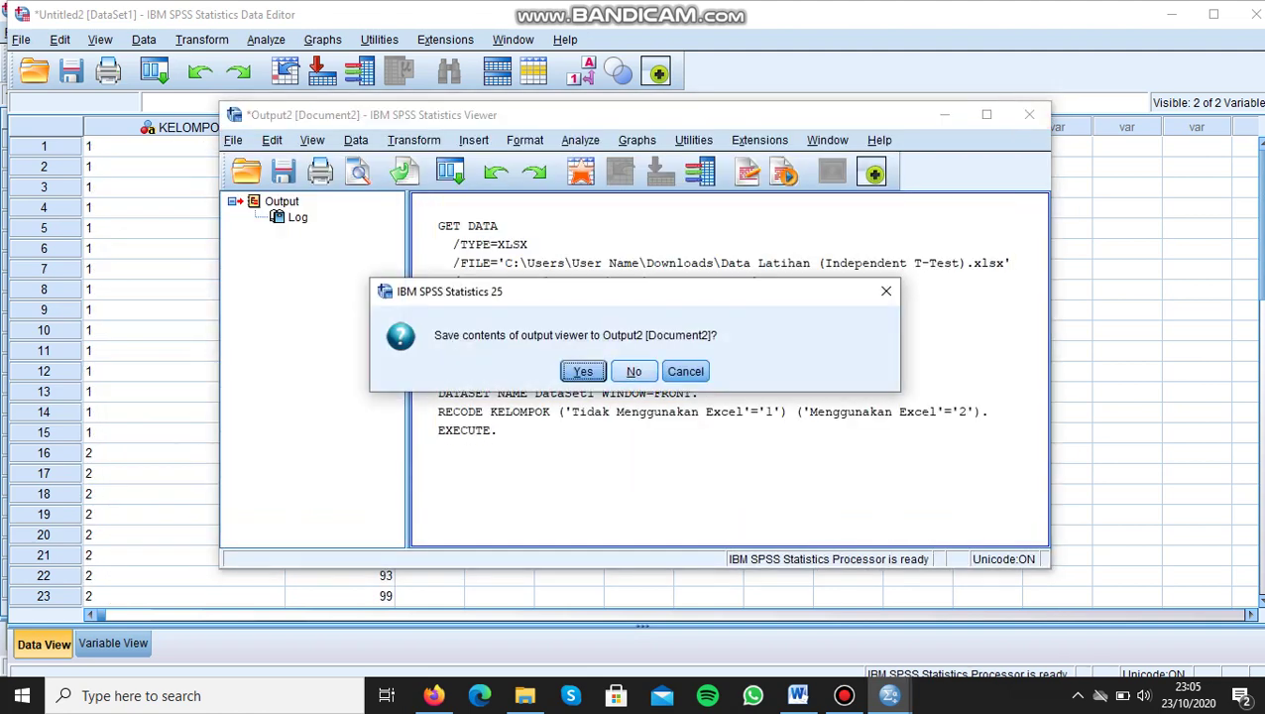
{"action": "left_click", "coordinate": [883, 291]}
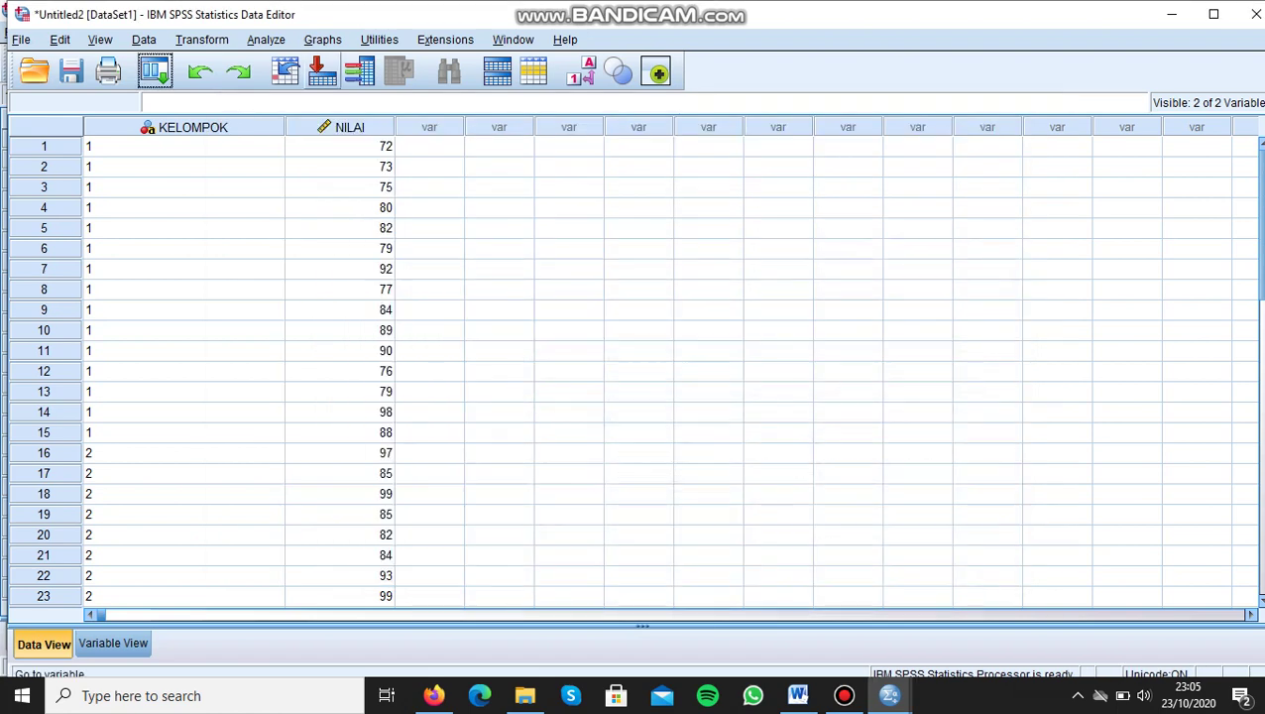
Change the variable type of KELOMPOK to Numeric
{"action": "left_click", "coordinate": [113, 642]}
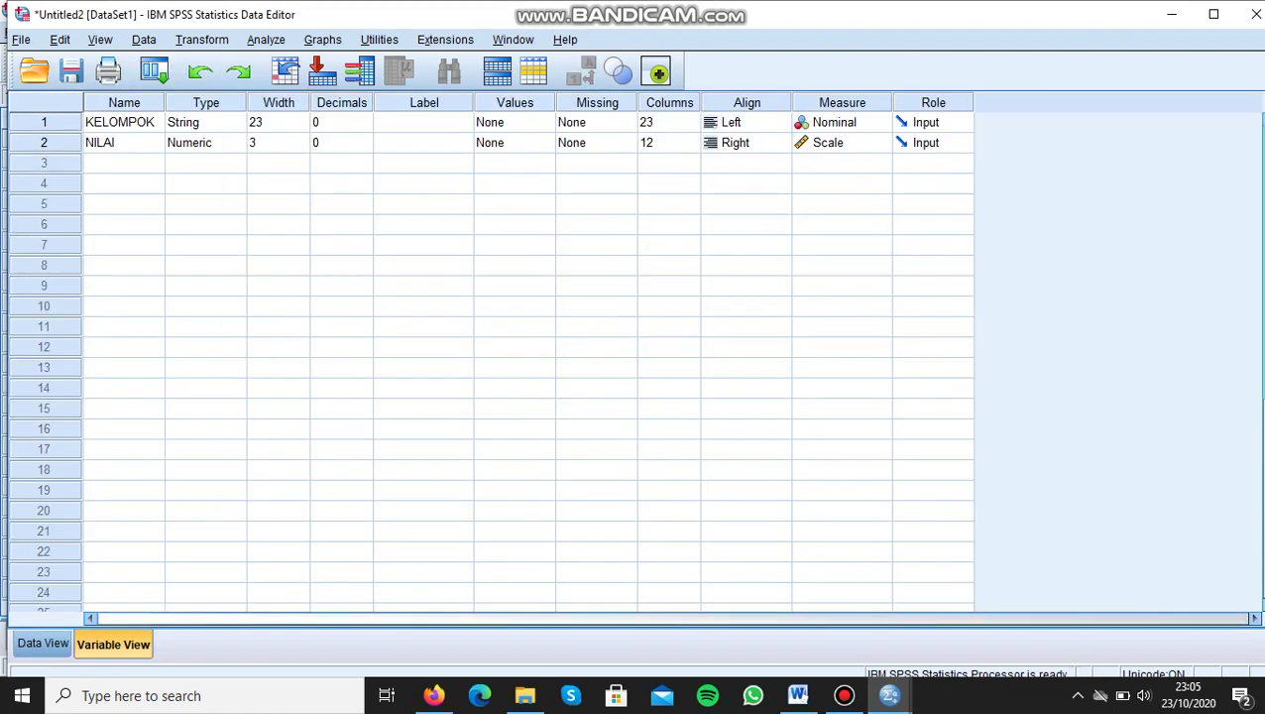
{"action": "left_click", "coordinate": [206, 122]}
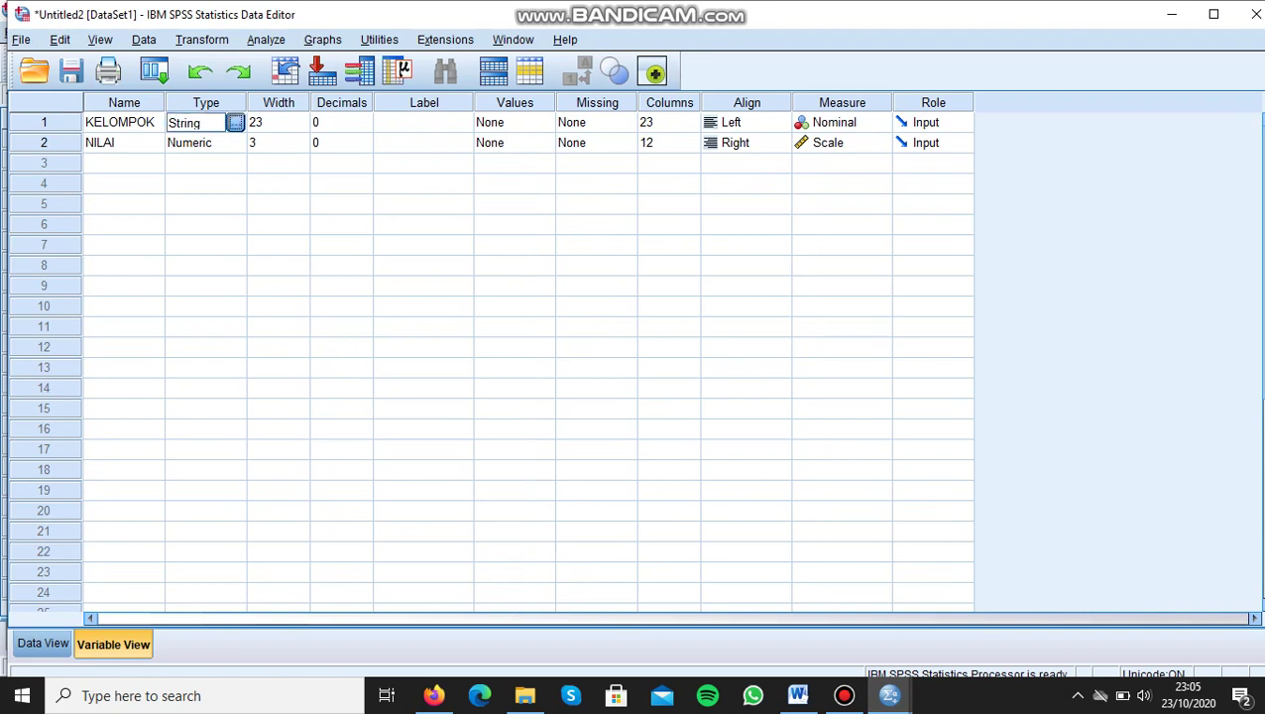
{"action": "left_click", "coordinate": [234, 122]}
{"action": "left_click", "coordinate": [435, 235]}
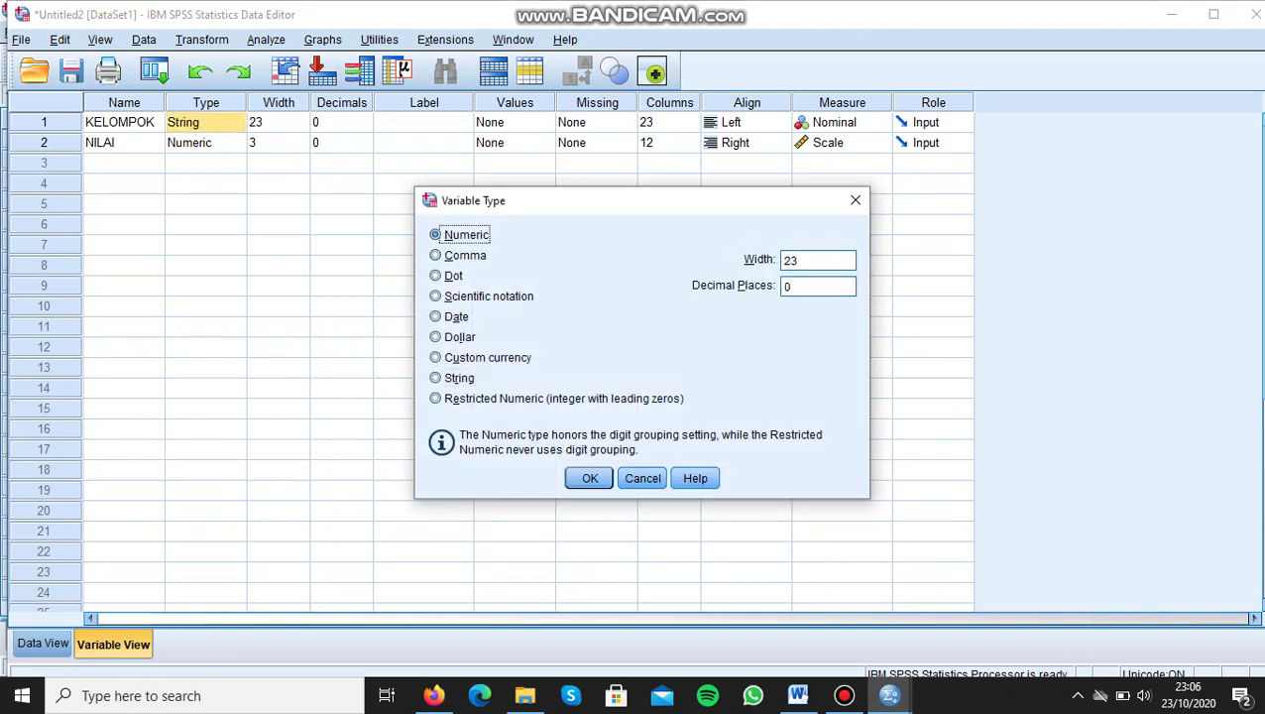
{"action": "left_click", "coordinate": [589, 477]}
Add the value label "Tidak Menggunakan Excel" for value 1 of KELOMPOK
{"action": "left_click", "coordinate": [514, 142]}
{"action": "left_click", "coordinate": [515, 122]}
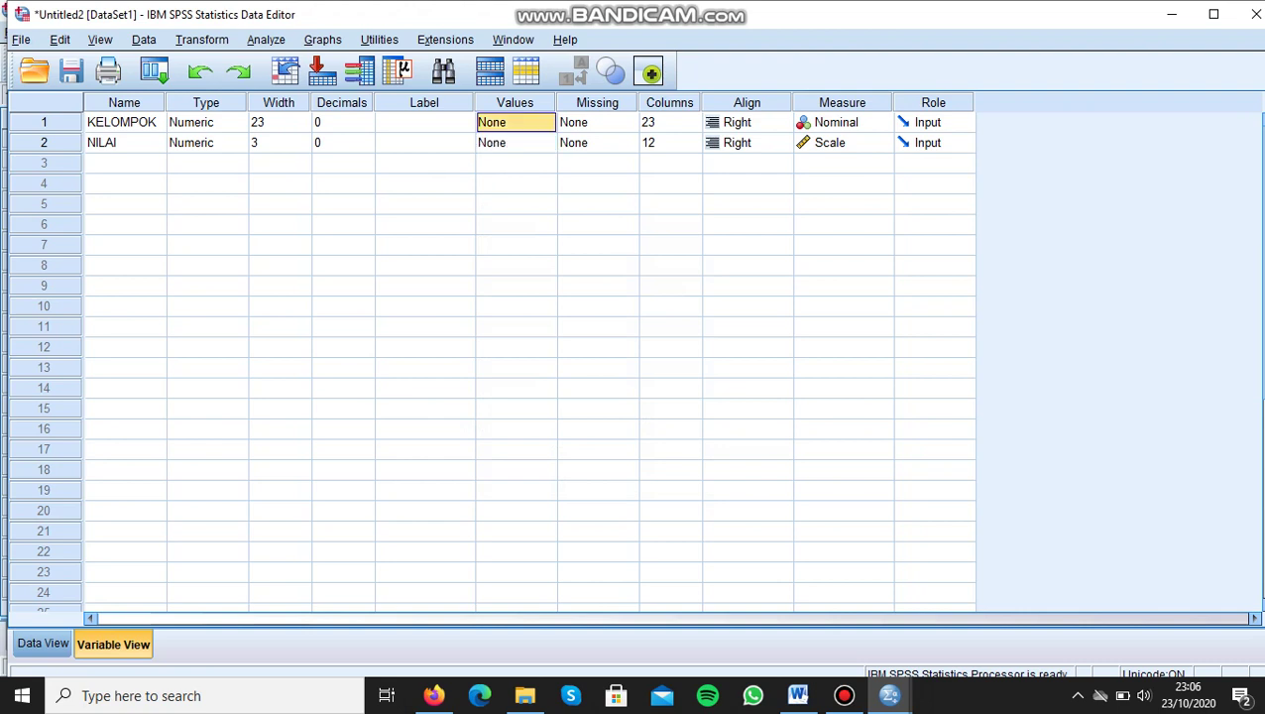
{"action": "left_click", "coordinate": [546, 122]}
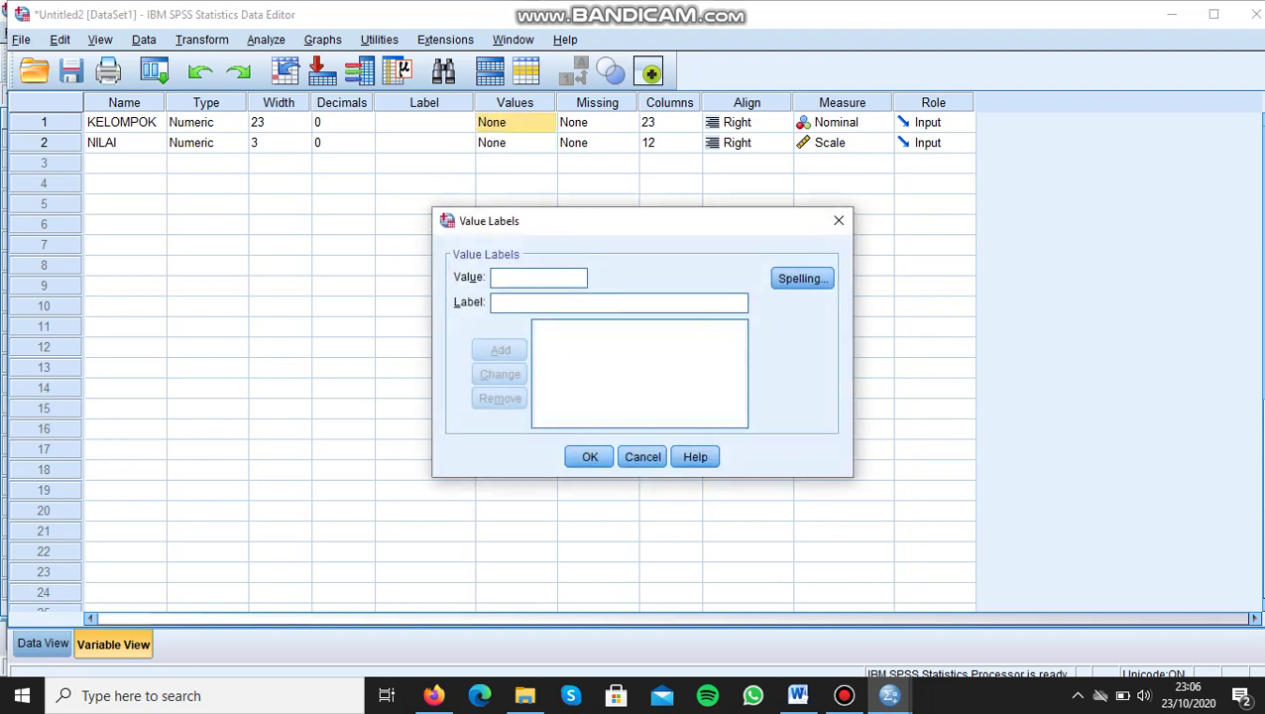
{"action": "type", "text": "1"}
{"action": "left_click", "coordinate": [619, 302]}
{"action": "type", "text": "Tida"}
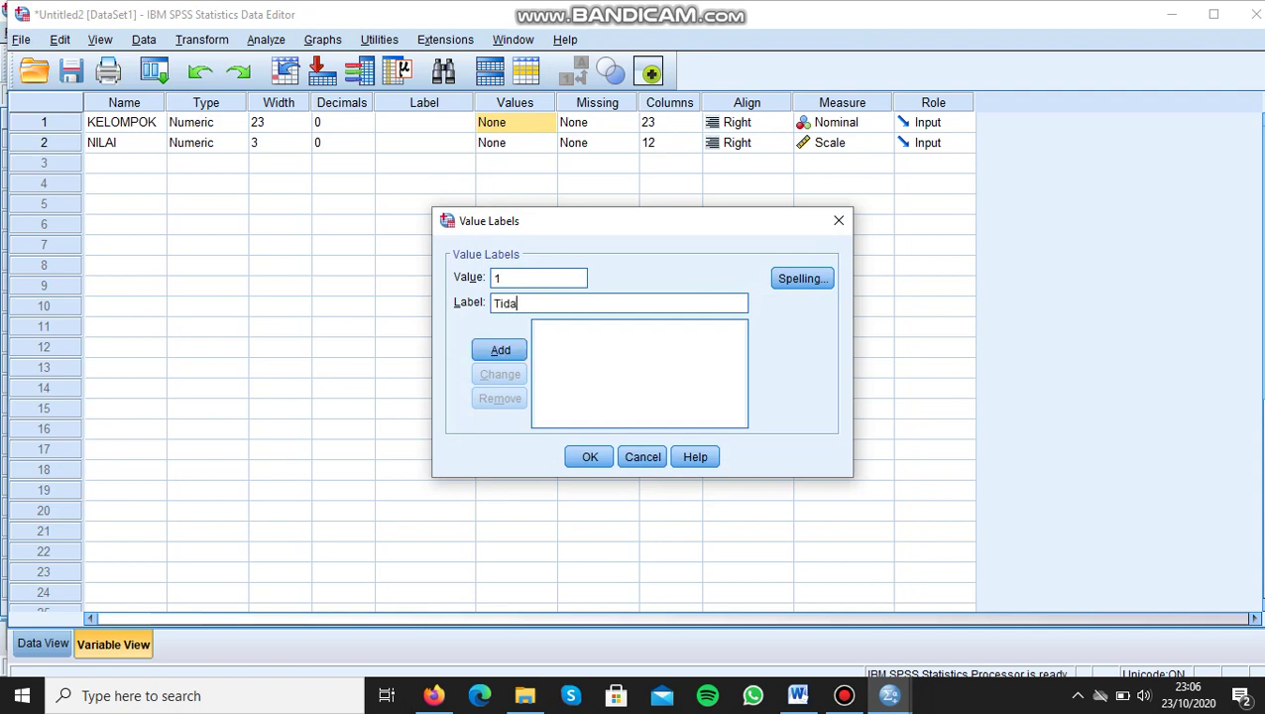
{"action": "type", "text": "k Menggunakan Excel"}
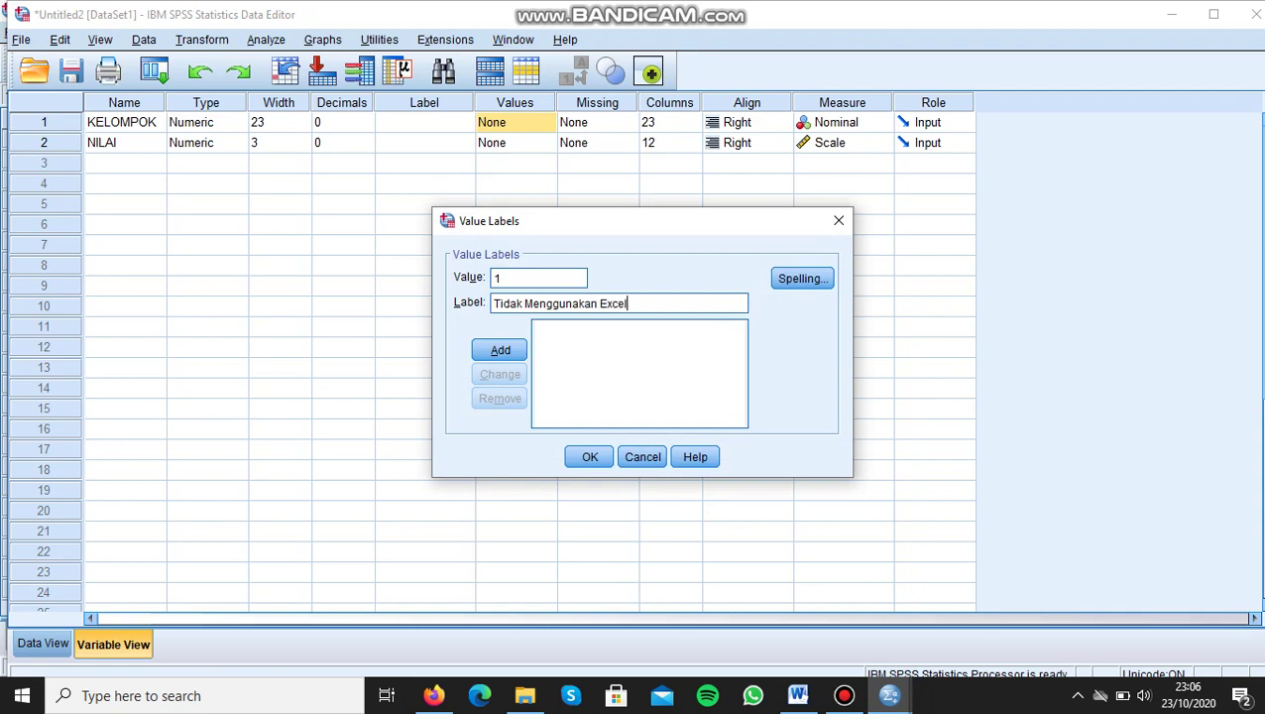
{"action": "key", "text": "Tab"}
{"action": "key", "text": "space"}
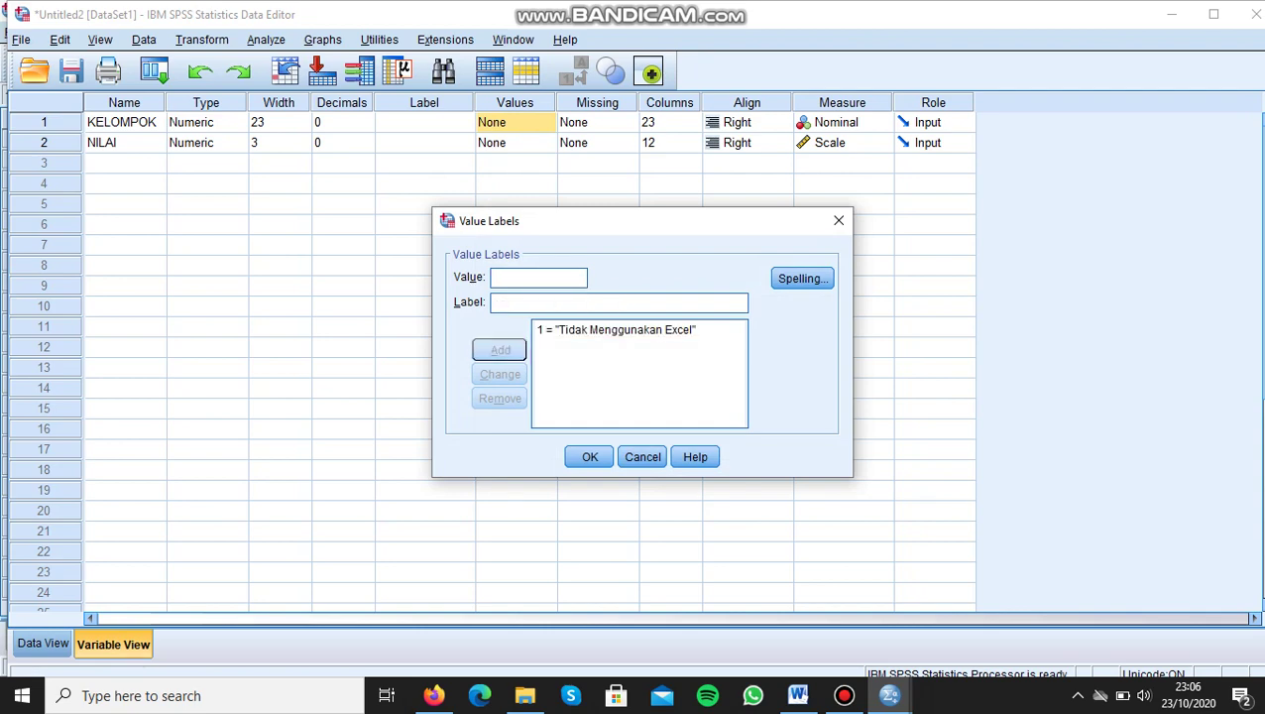
Add the value label "Menggunakan Excel" for value 2 of KELOMPOK
{"action": "type", "text": "2"}
{"action": "left_click", "coordinate": [585, 303]}
{"action": "type", "text": "Menggunak"}
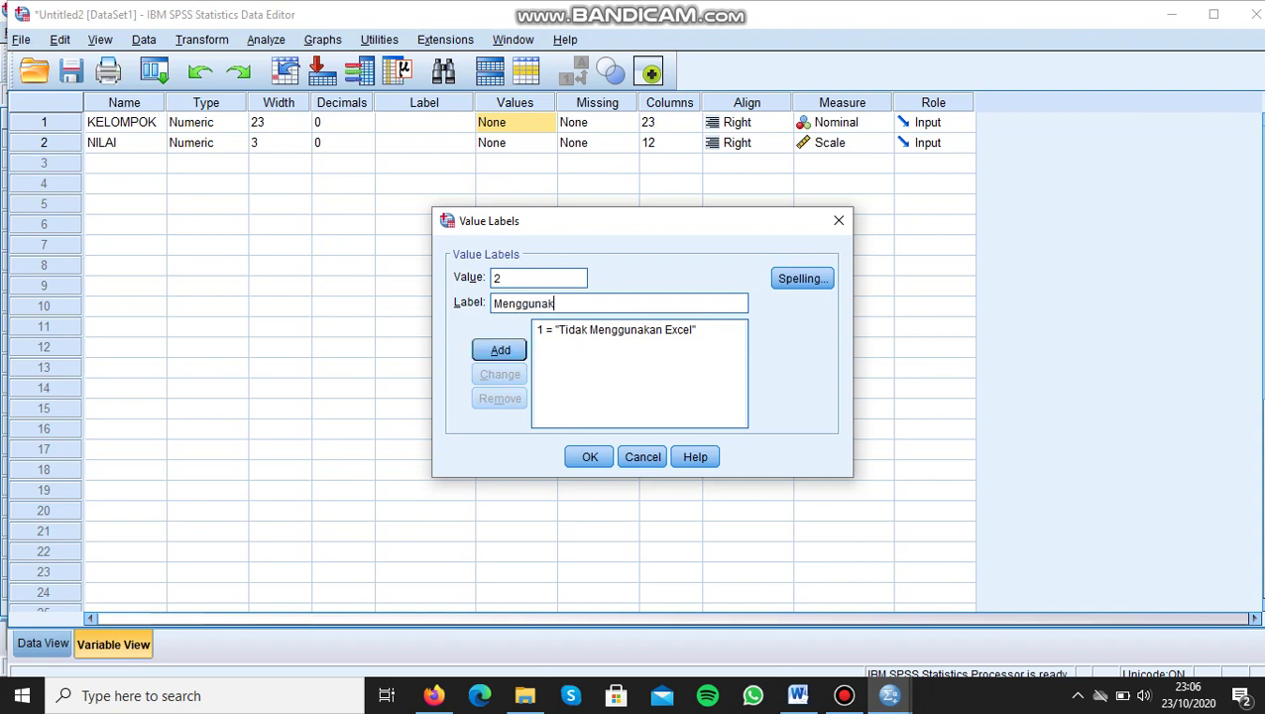
{"action": "type", "text": "an Excel"}
{"action": "key", "text": "Return"}
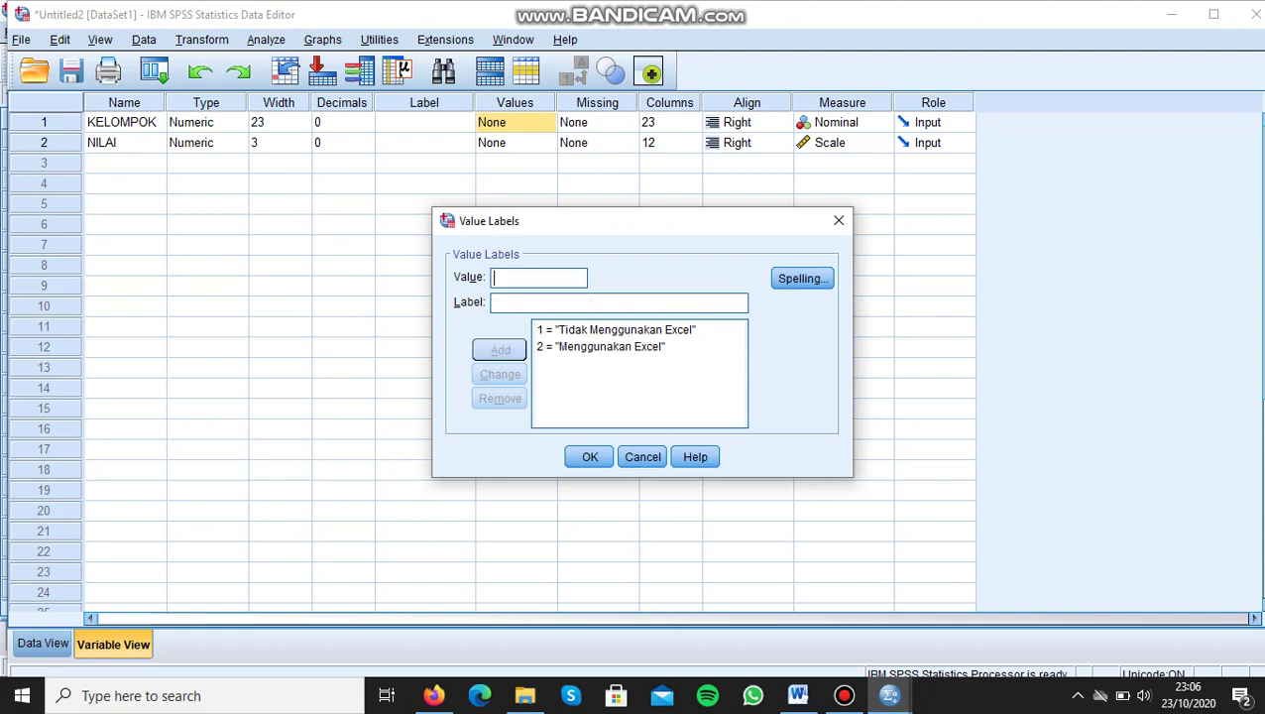
Apply the KELOMPOK value labels and return to the data rows
{"action": "left_click", "coordinate": [589, 457]}
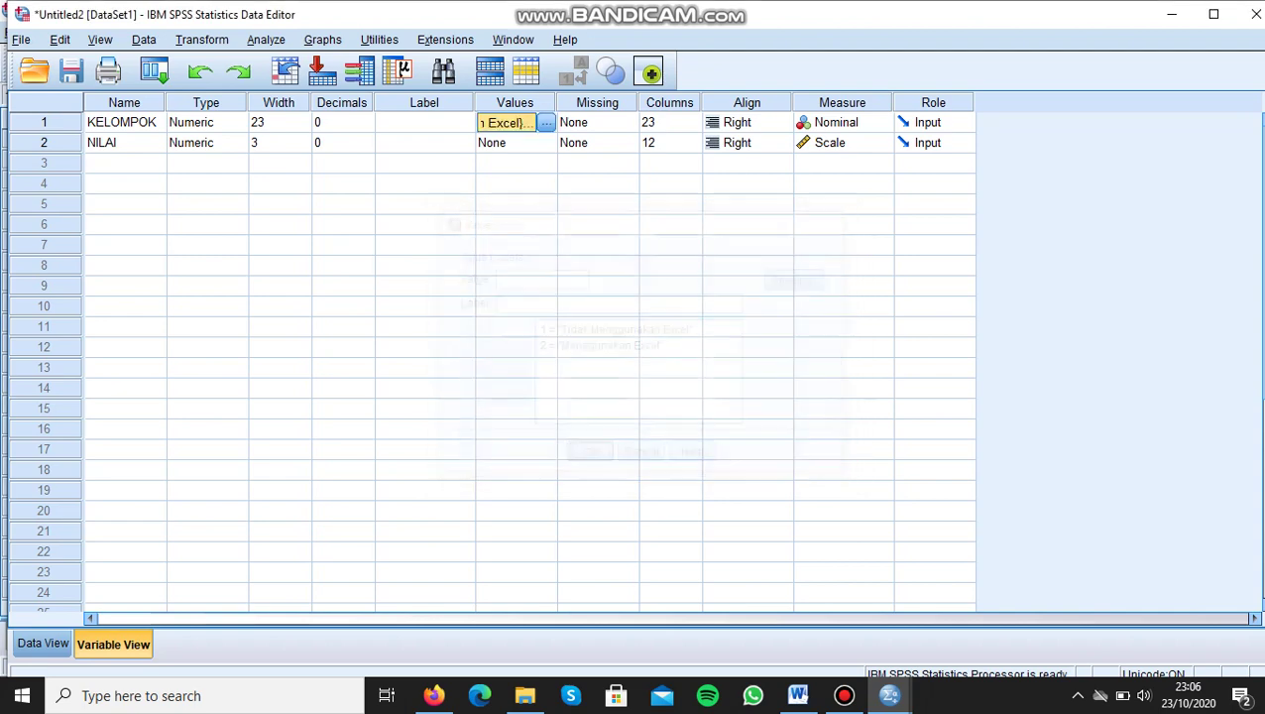
{"action": "left_click", "coordinate": [424, 245]}
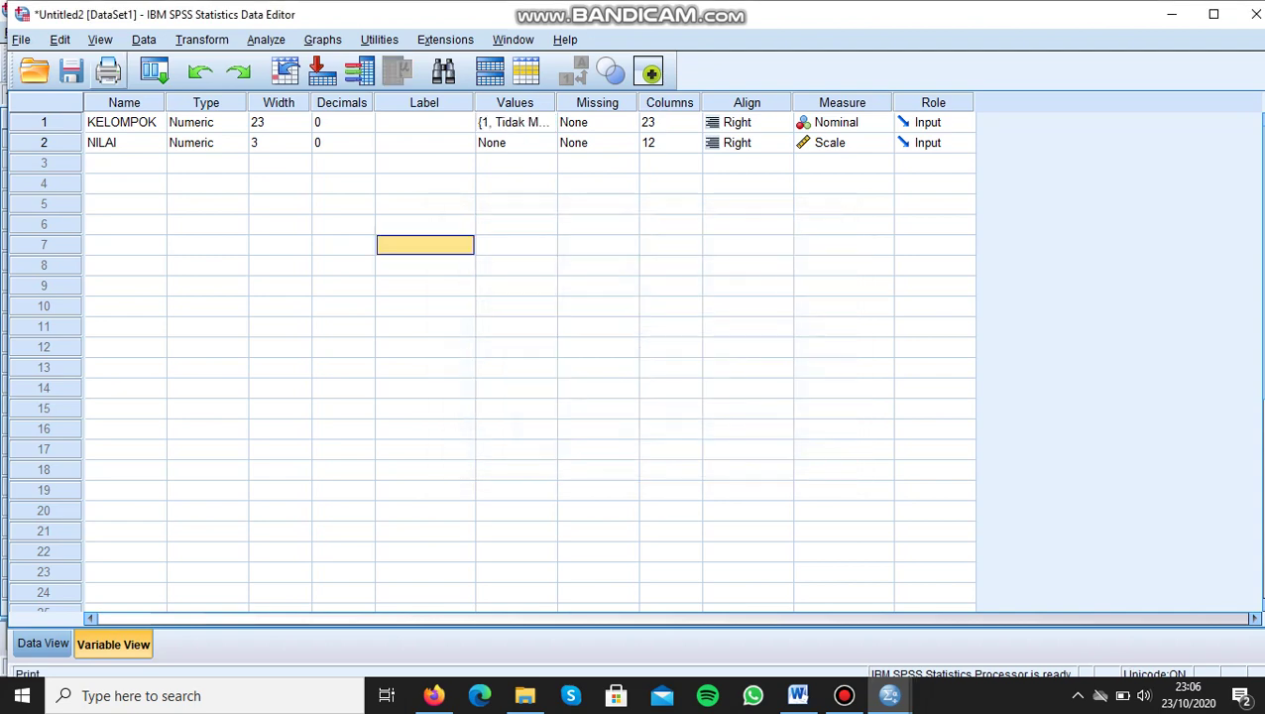
{"action": "left_click", "coordinate": [42, 644]}
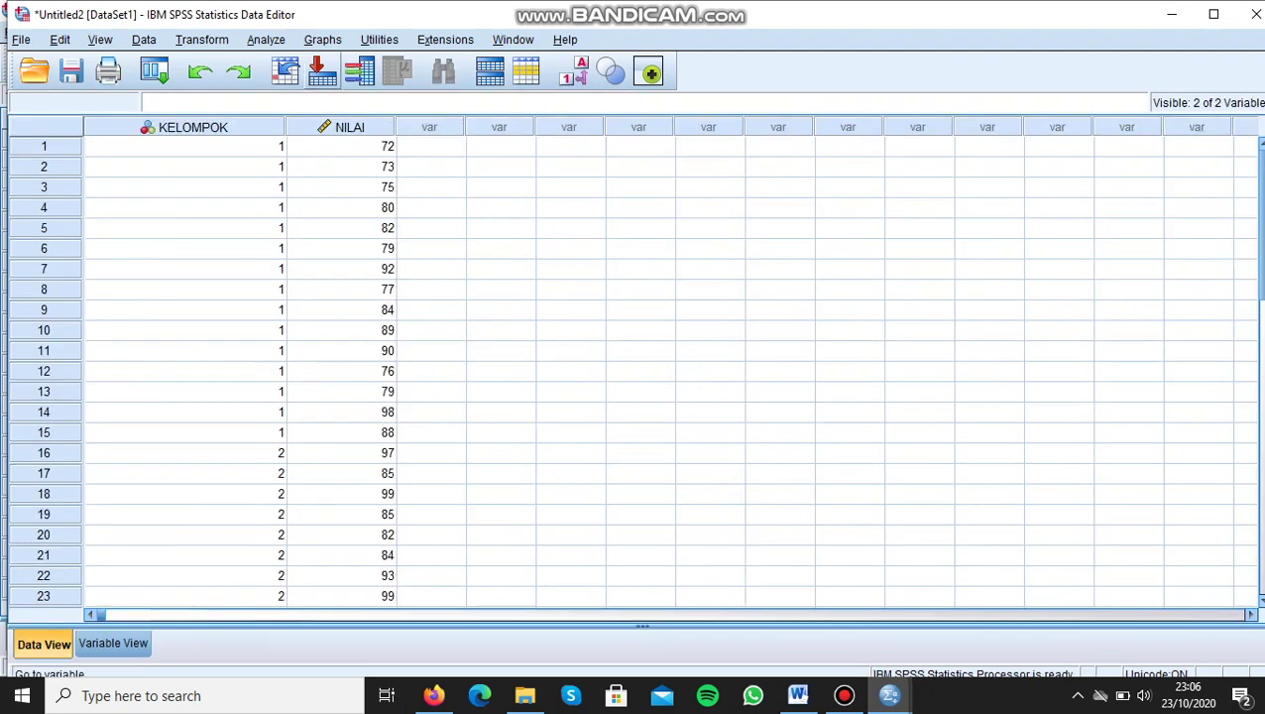
Set up an independent-samples t-test with NILAI as the test variable and KELOMPOK as the grouping variable
{"action": "left_click", "coordinate": [265, 40]}
{"action": "mouse_move", "coordinate": [288, 128]}
{"action": "mouse_move", "coordinate": [313, 149]}
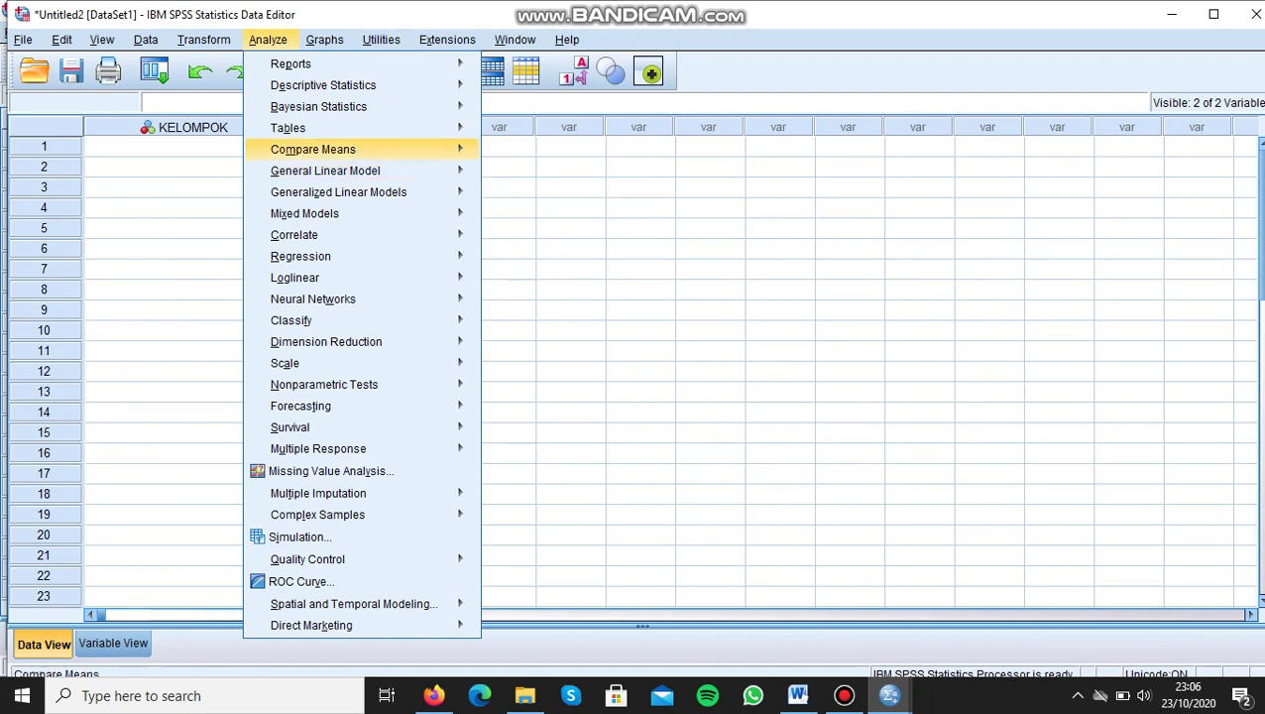
{"action": "left_click", "coordinate": [582, 199]}
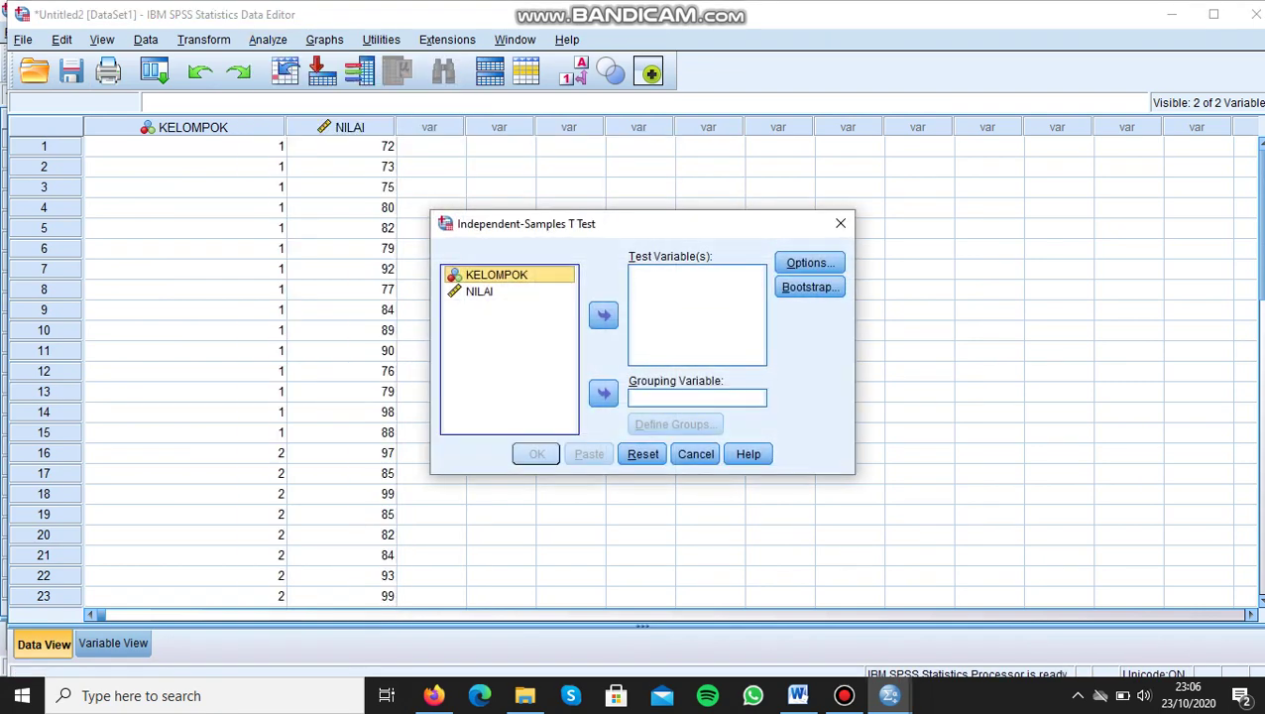
{"action": "left_click", "coordinate": [480, 292]}
{"action": "left_click", "coordinate": [604, 315]}
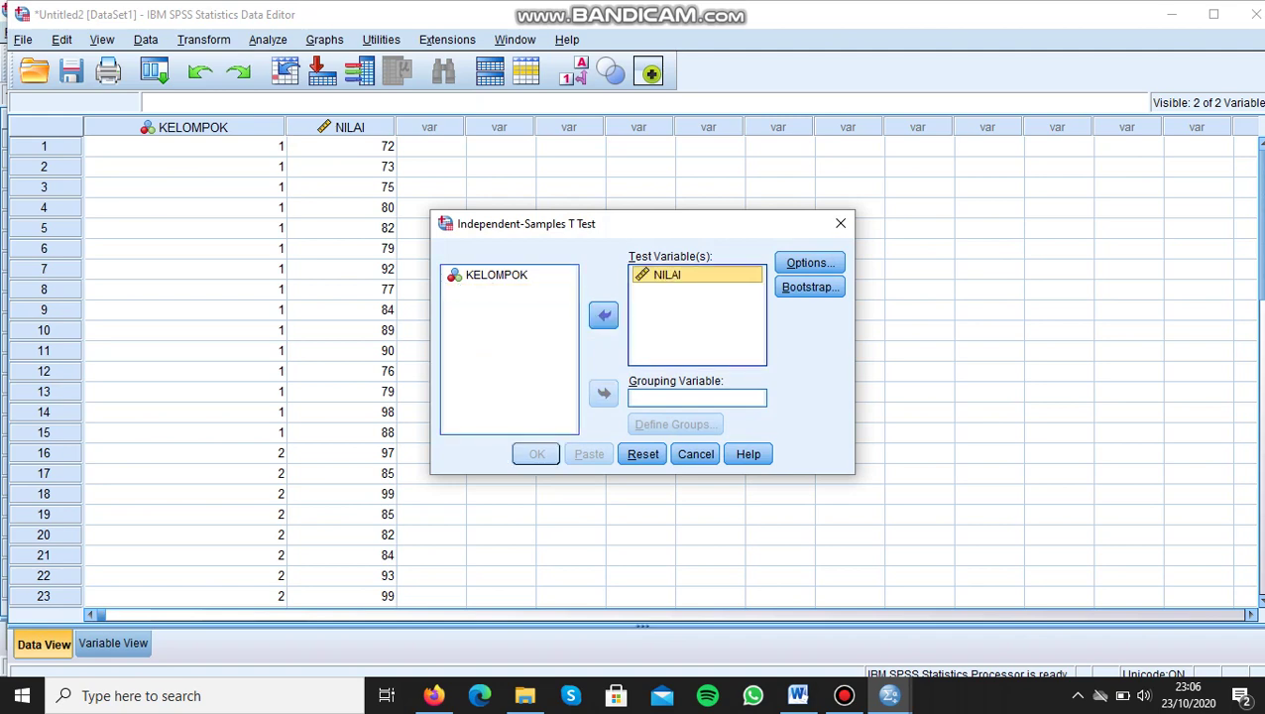
{"action": "left_click", "coordinate": [496, 275]}
{"action": "left_click", "coordinate": [604, 394]}
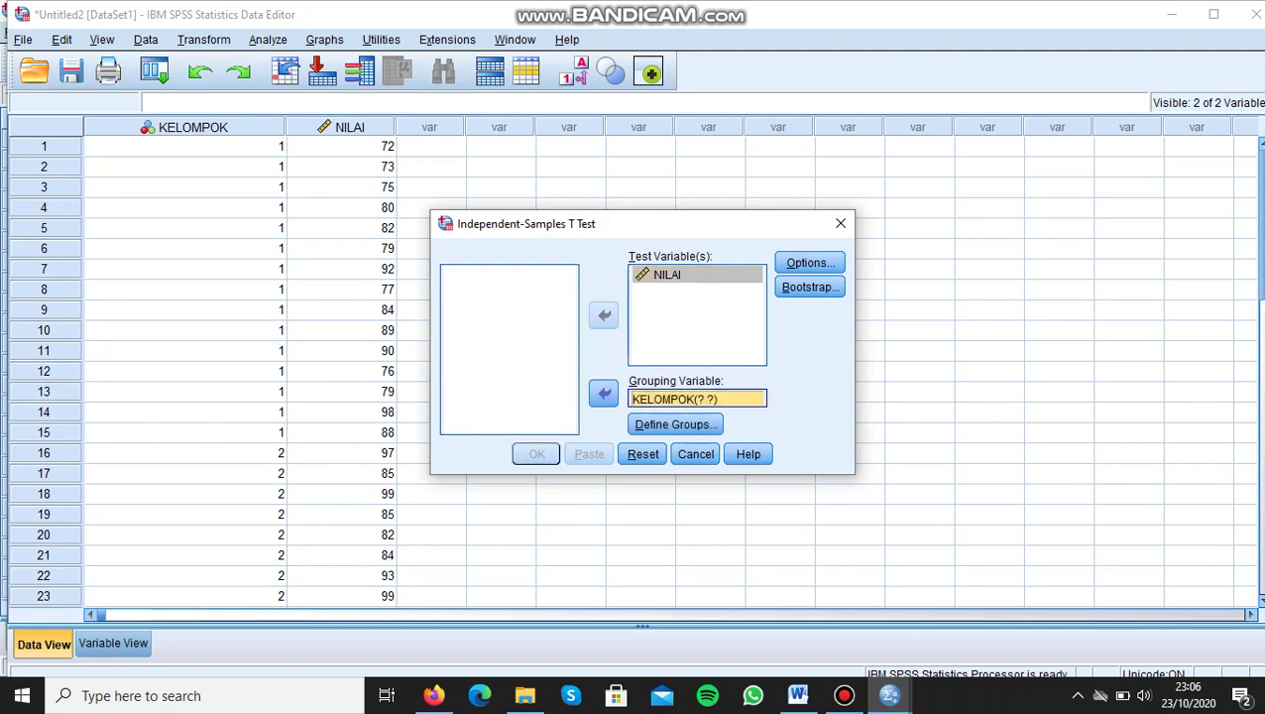
Define the KELOMPOK groups as 1 and 2 and run the independent-samples t-test
{"action": "left_click", "coordinate": [676, 424]}
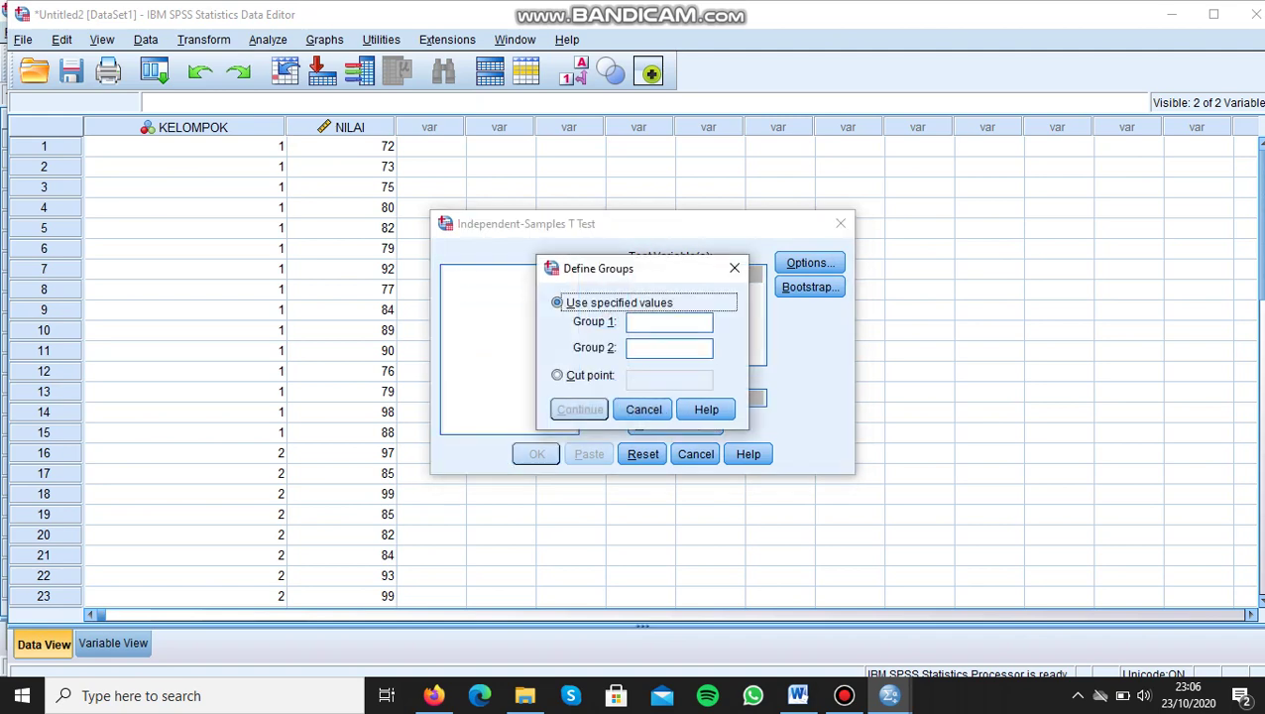
{"action": "left_click", "coordinate": [669, 322]}
{"action": "type", "text": "1"}
{"action": "key", "text": "Tab"}
{"action": "type", "text": "2"}
{"action": "left_click", "coordinate": [579, 409]}
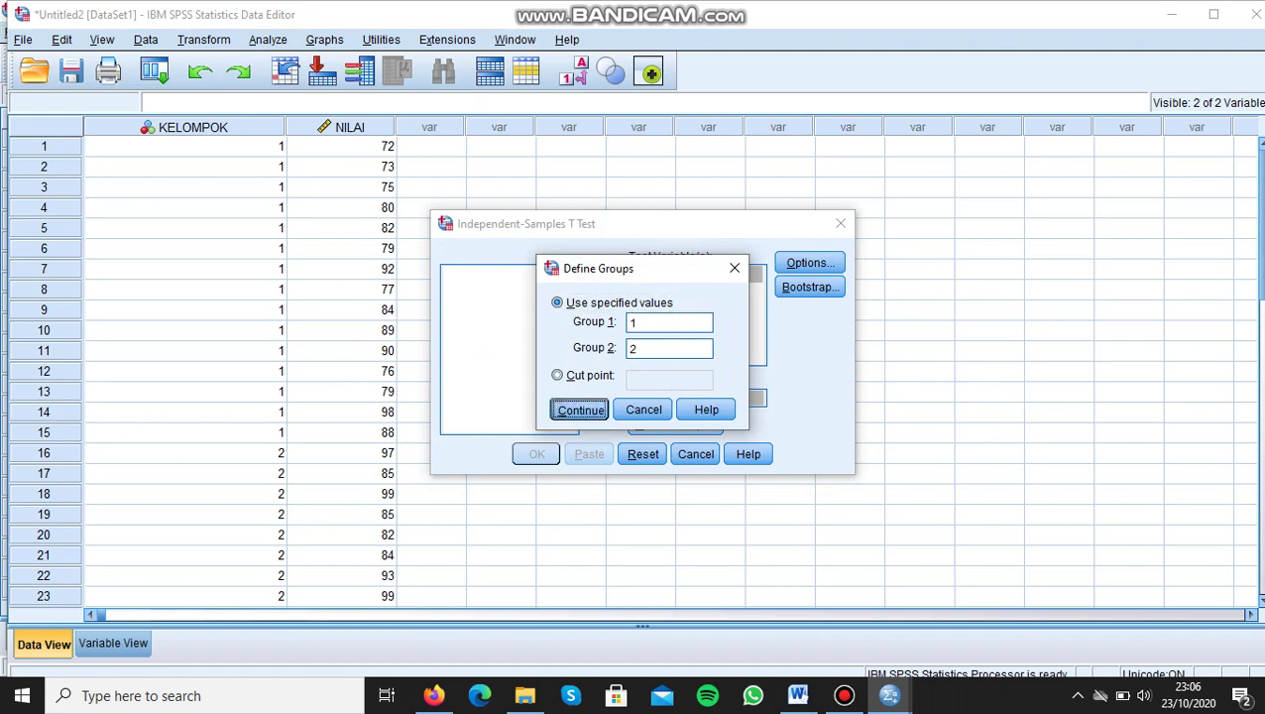
{"action": "key", "text": "Return"}
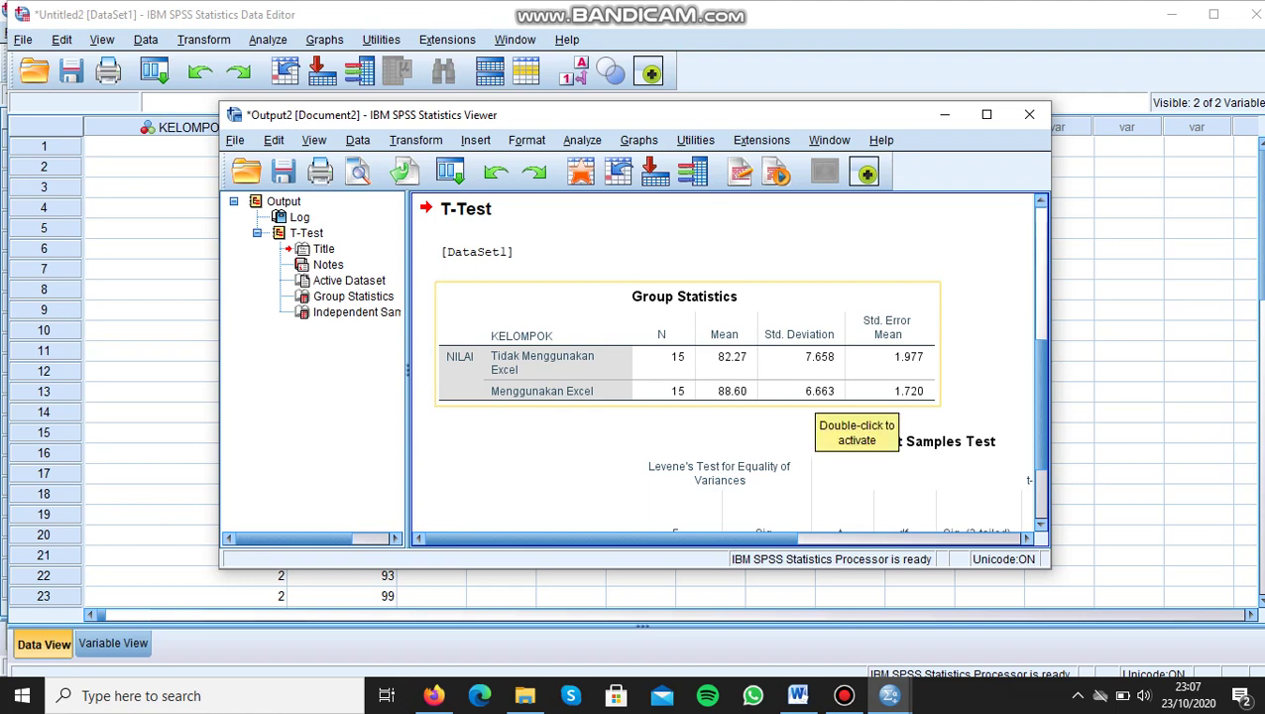
Examine the Independent Samples Test table, including Levene's test and the t-test for equality of means
{"action": "scroll", "coordinate": [732, 362], "scroll_direction": "down", "scroll_amount": 3}
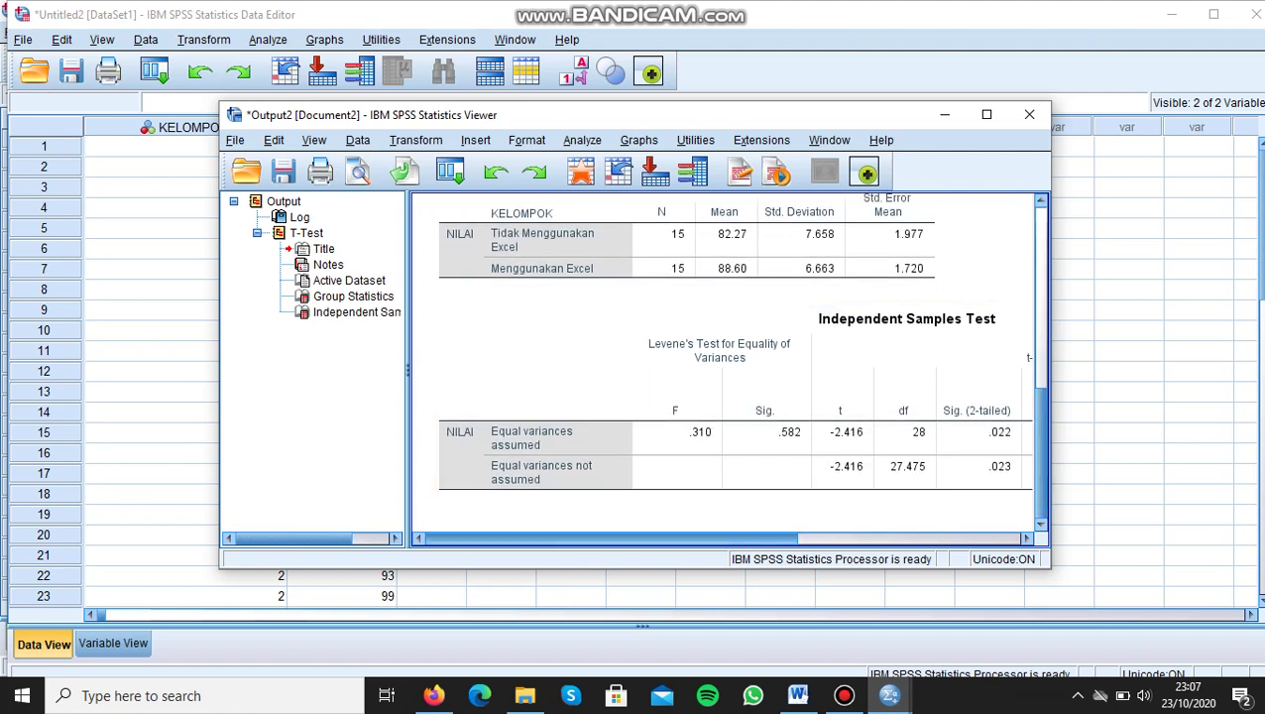
{"action": "left_click_drag", "start_coordinate": [612, 539], "coordinate": [692, 539]}
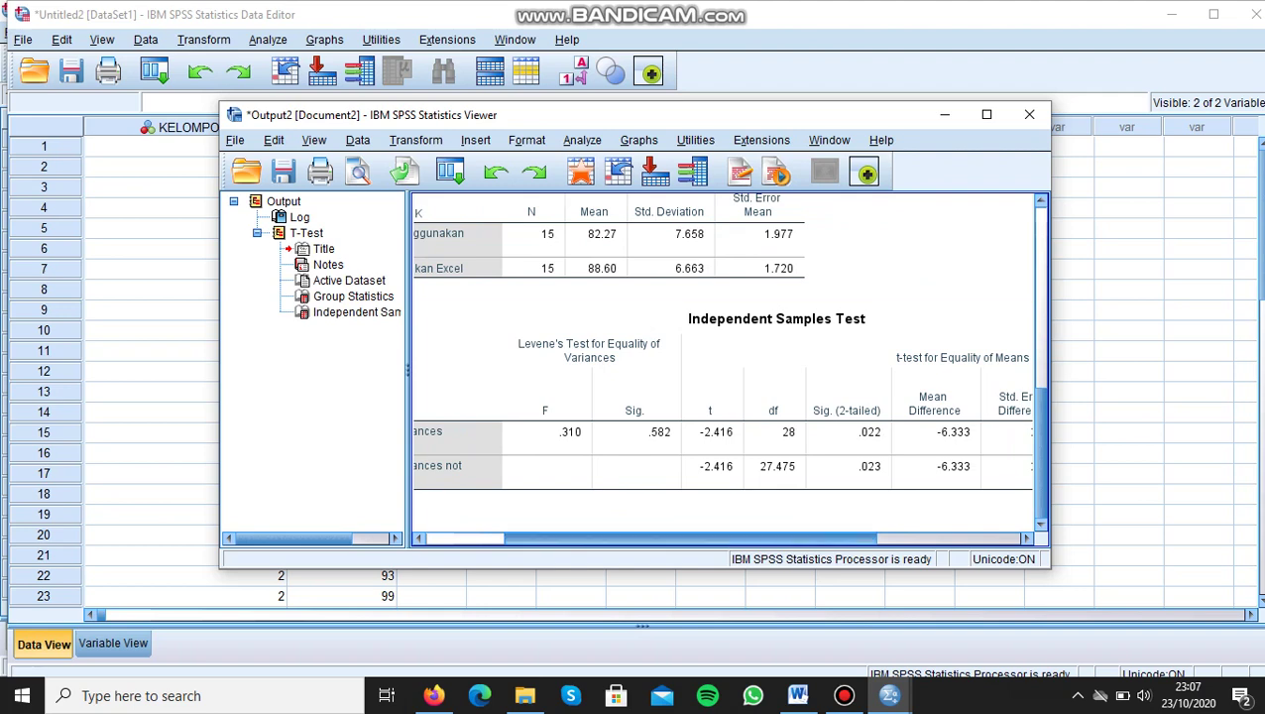
{"action": "left_click_drag", "start_coordinate": [692, 538], "coordinate": [766, 539]}
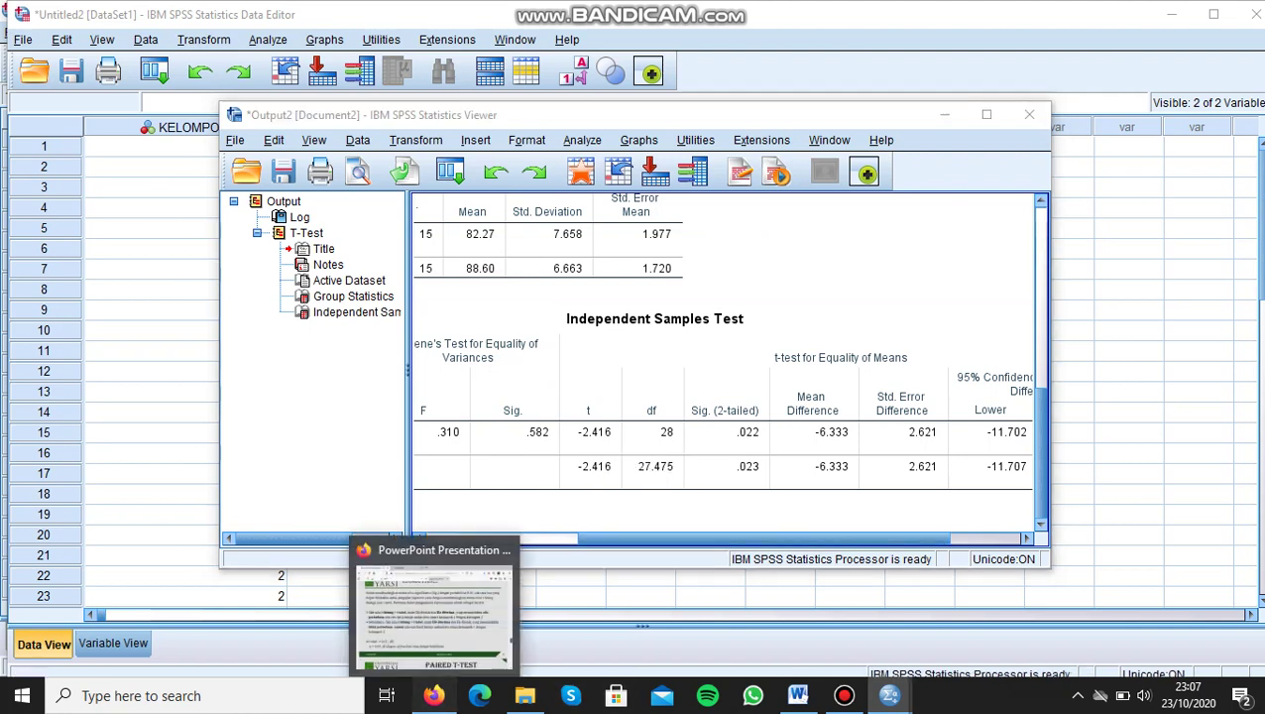
Switch to Firefox, highlight the critical t value for df 28 at 0.025 in tabel-t.pdf, and minimize the browser and output windows
{"action": "left_click", "coordinate": [433, 695]}
{"action": "left_click", "coordinate": [449, 45]}
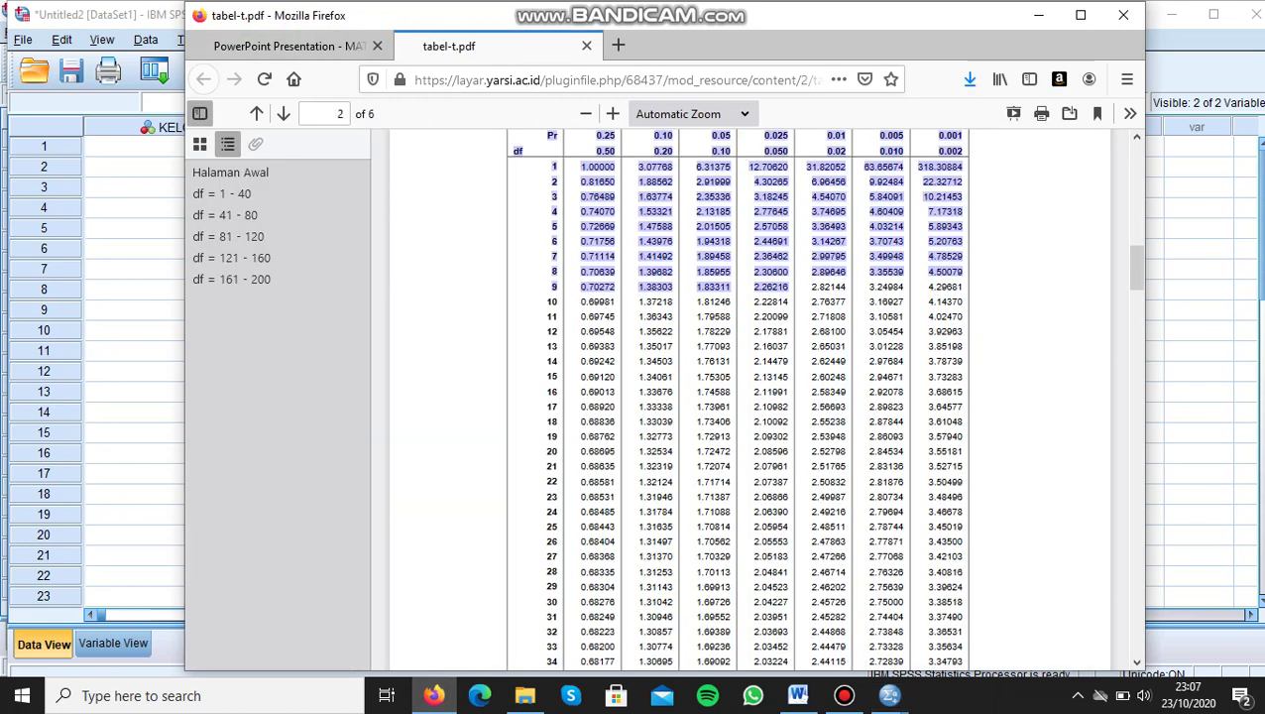
{"action": "left_click", "coordinate": [790, 289]}
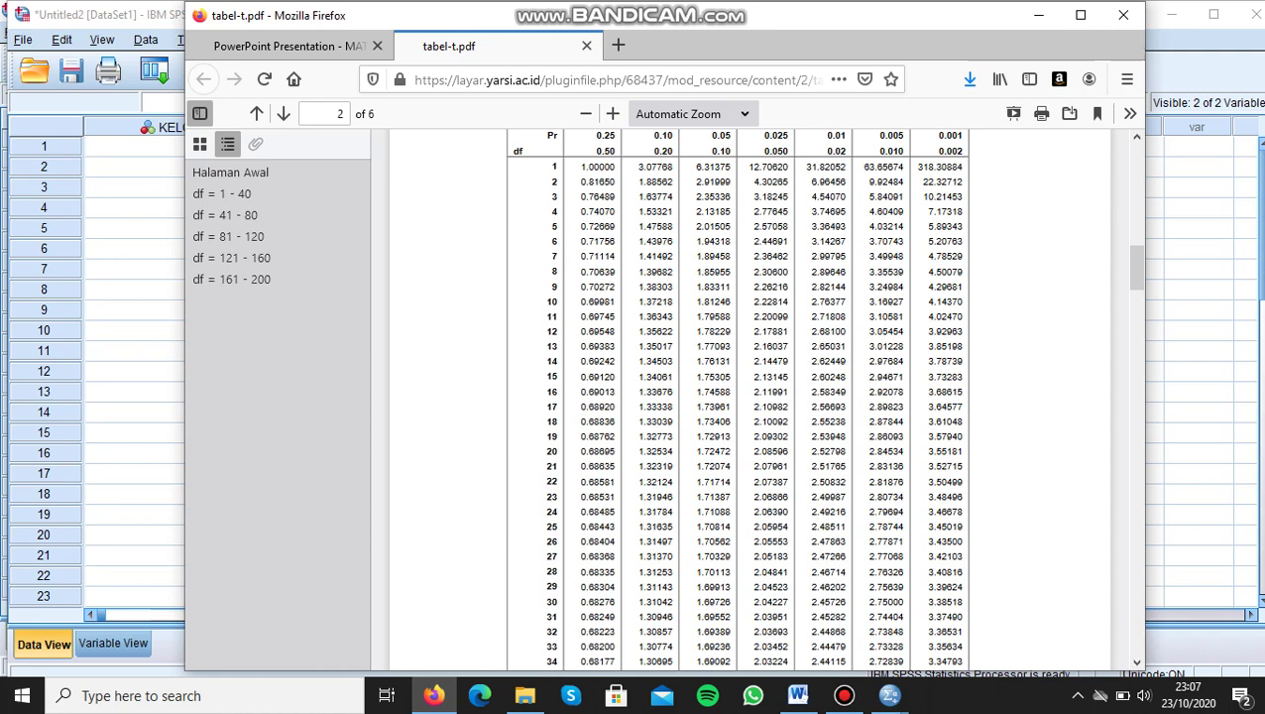
{"action": "left_click_drag", "start_coordinate": [752, 572], "coordinate": [789, 572]}
{"action": "left_click", "coordinate": [1038, 14]}
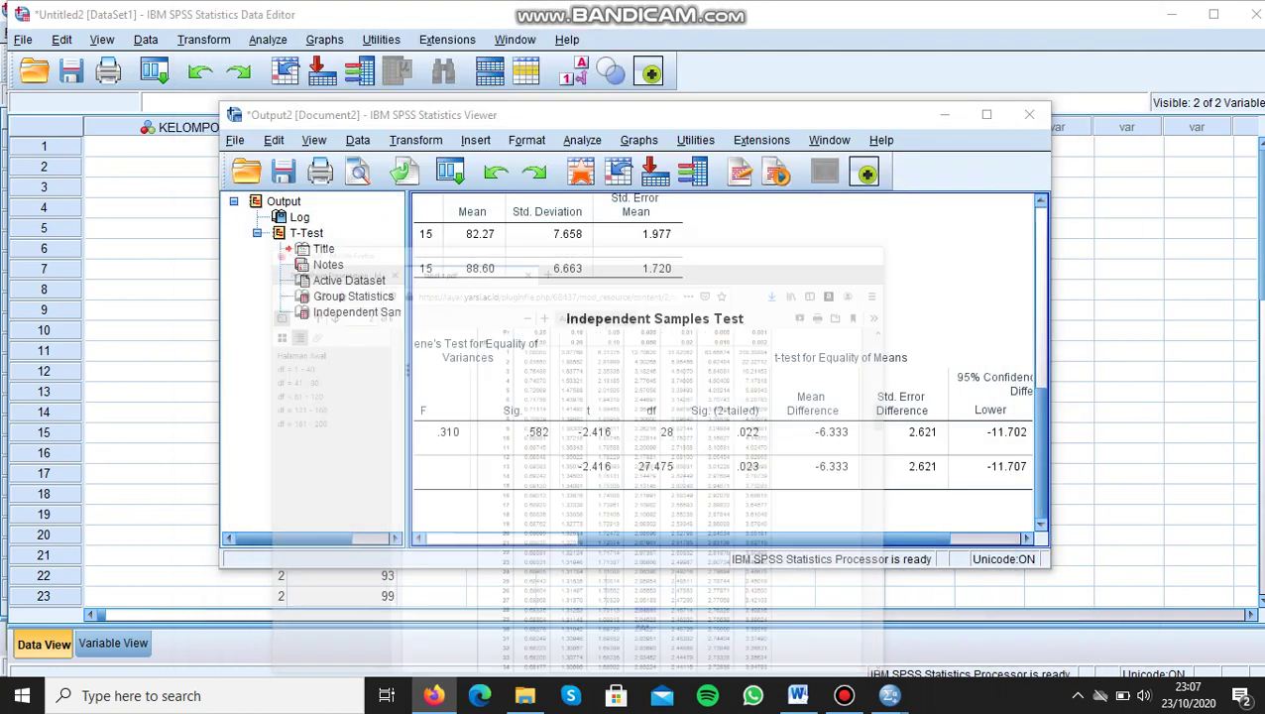
{"action": "left_click", "coordinate": [944, 114]}
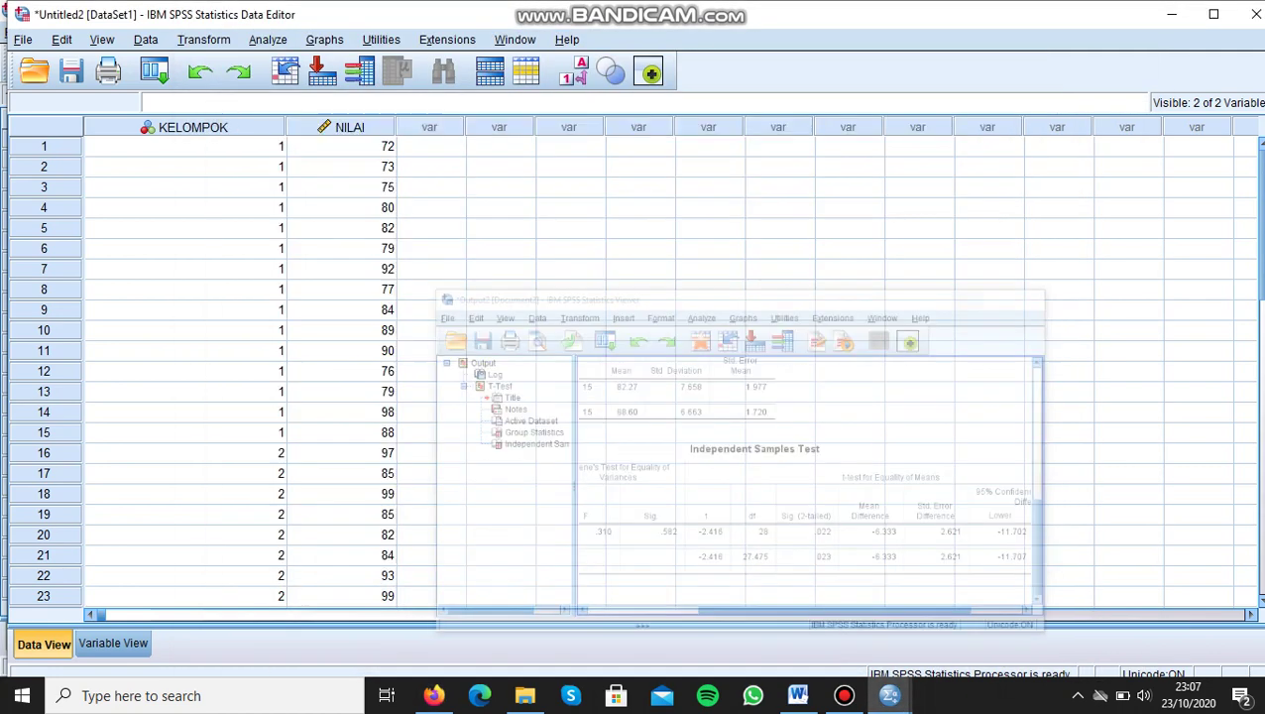
Return to the lecture slides in Firefox and read the Paired T-Test example case on slide 13
{"action": "left_click", "coordinate": [434, 695]}
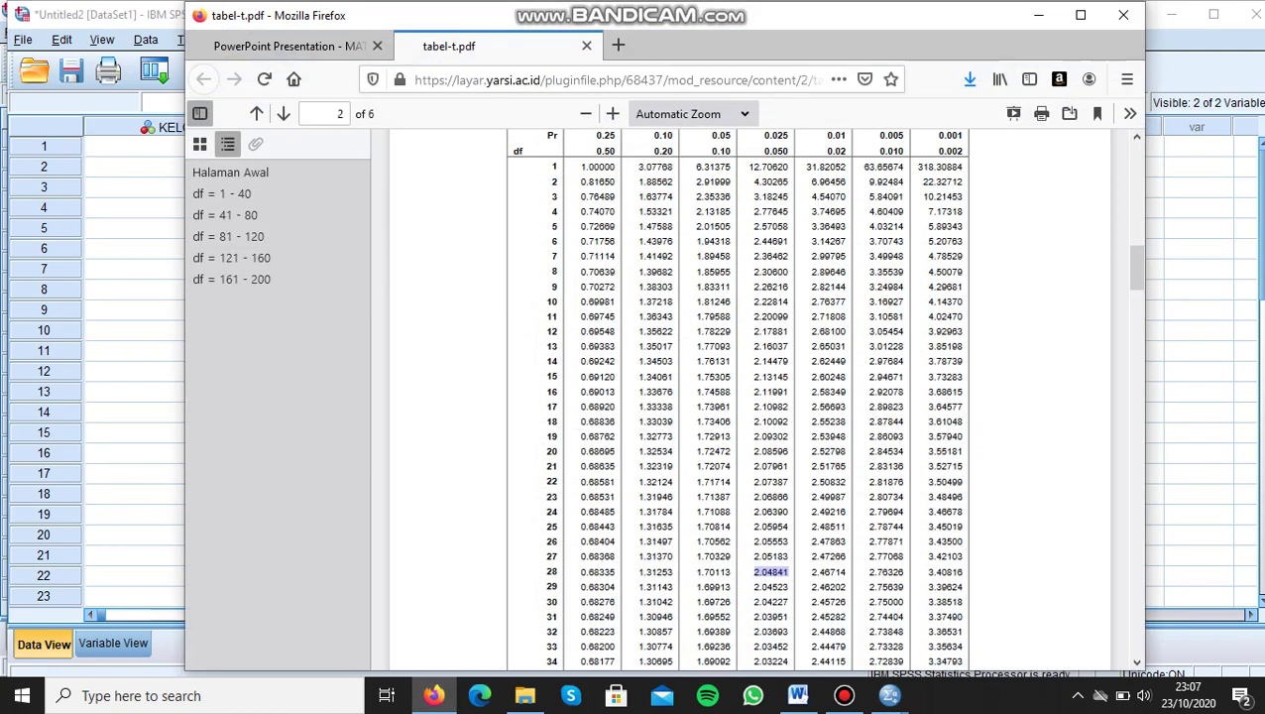
{"action": "left_click", "coordinate": [287, 46]}
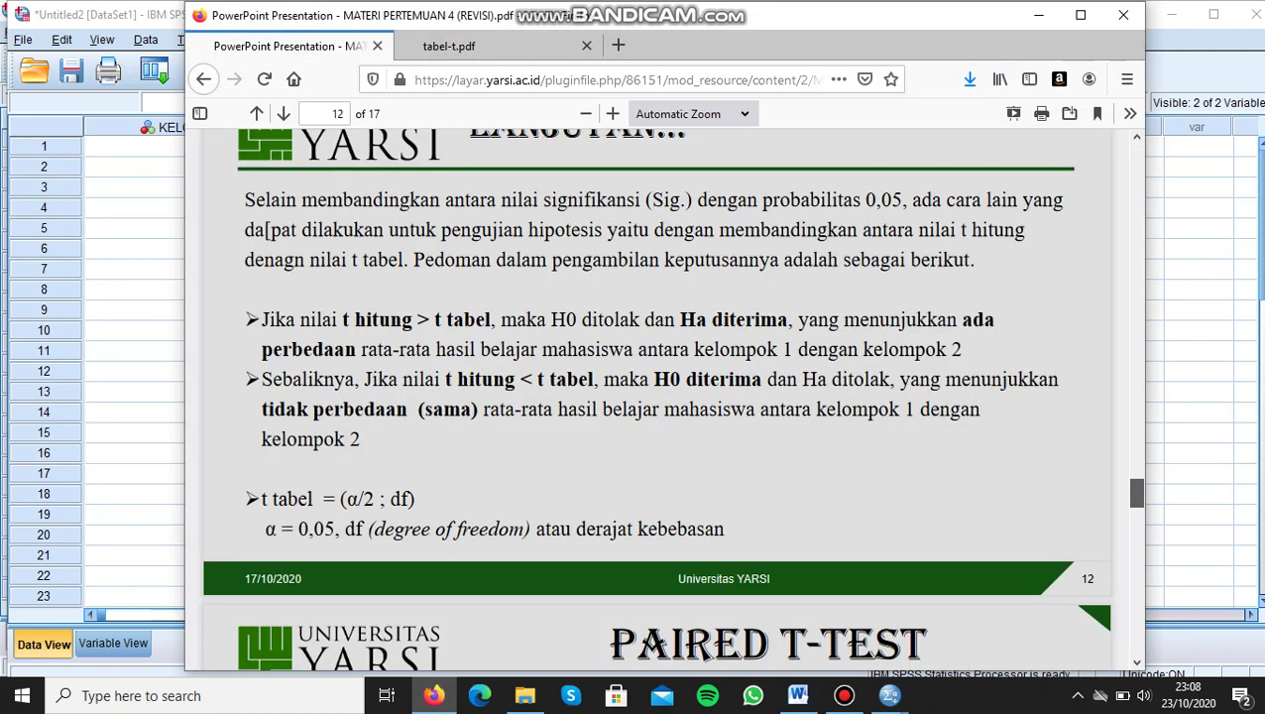
{"action": "scroll", "coordinate": [656, 396], "scroll_direction": "down", "scroll_amount": 3}
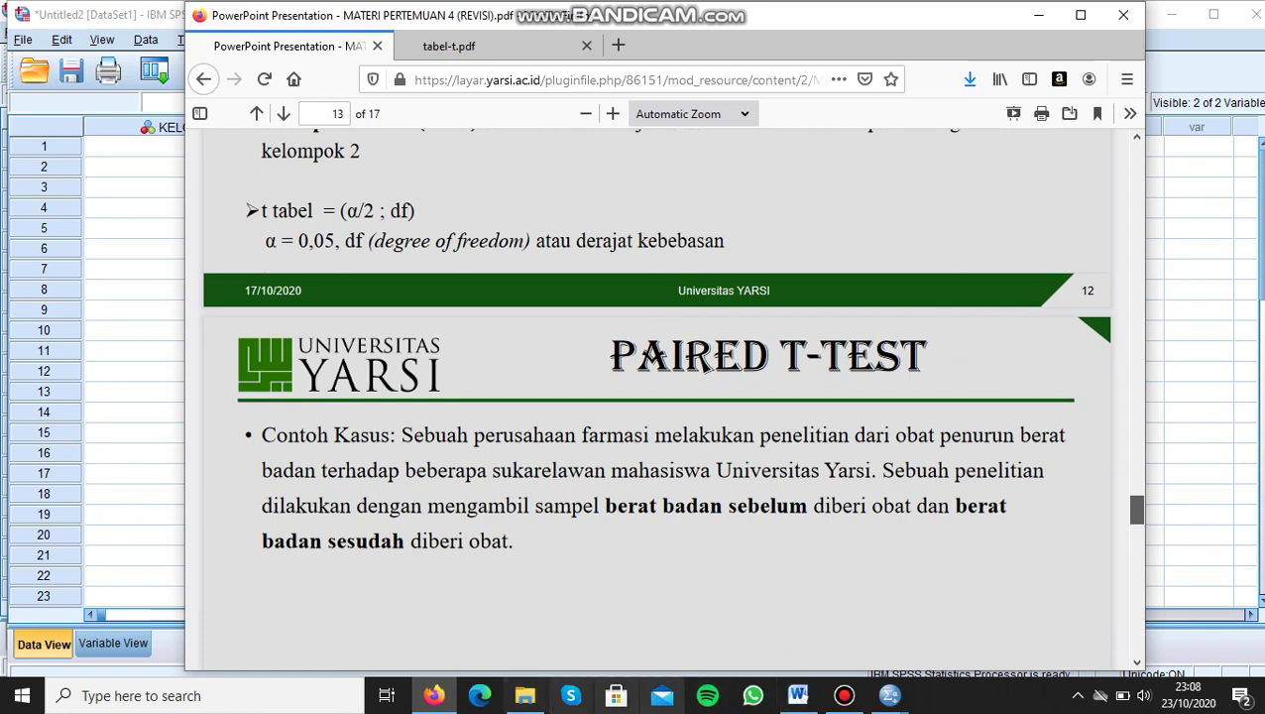
Switch to SPSS and bring up the empty Untitled1 dataset
{"action": "mouse_move", "coordinate": [889, 695]}
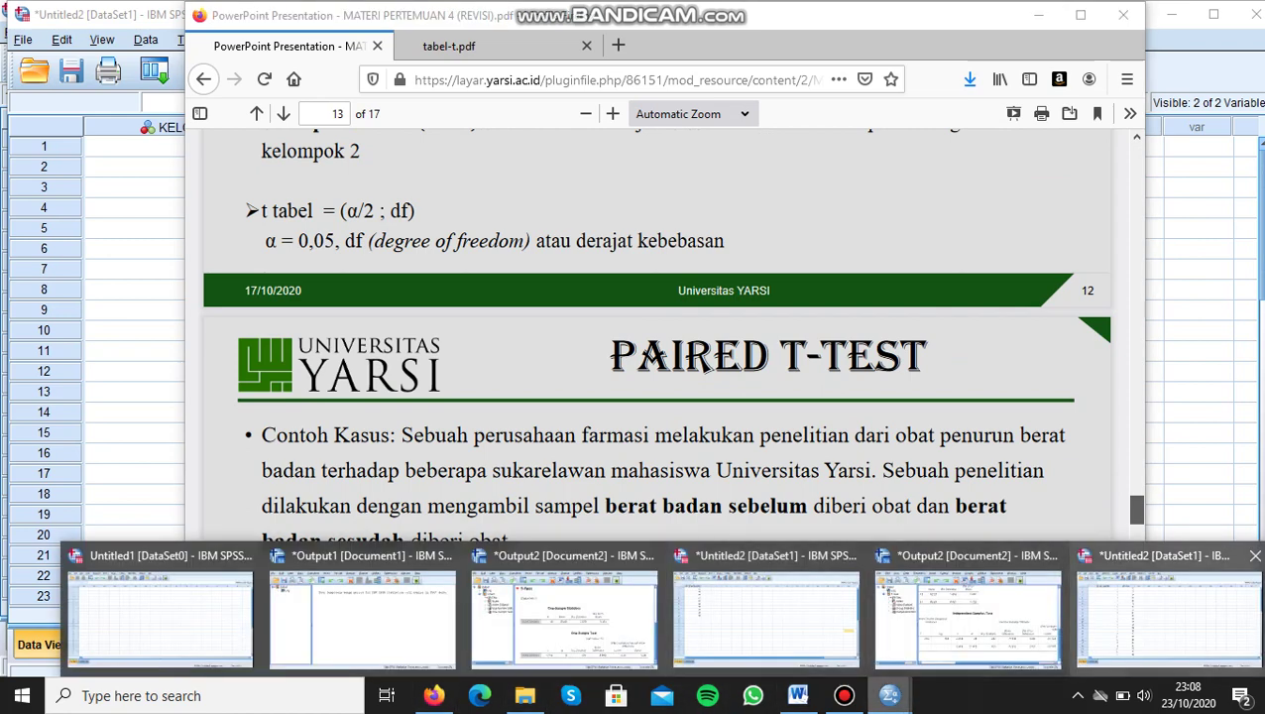
{"action": "left_click", "coordinate": [1170, 614]}
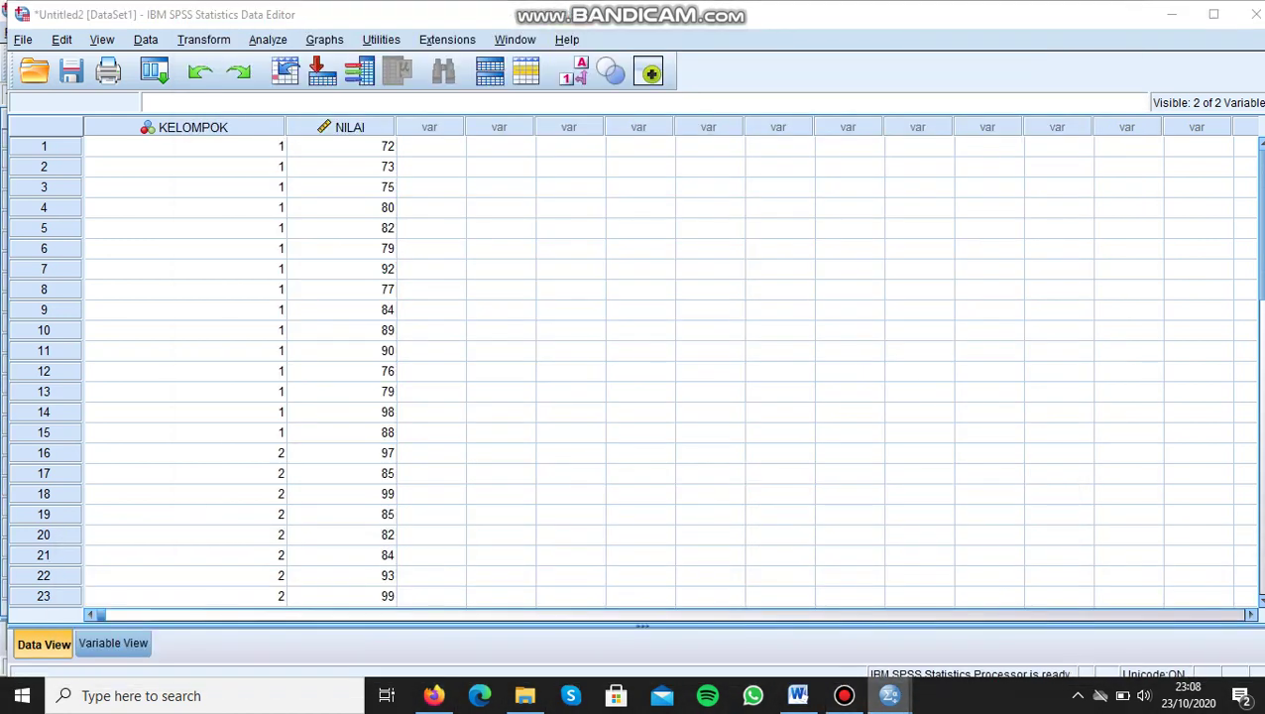
{"action": "mouse_move", "coordinate": [889, 695]}
{"action": "mouse_move", "coordinate": [362, 610]}
{"action": "mouse_move", "coordinate": [766, 609]}
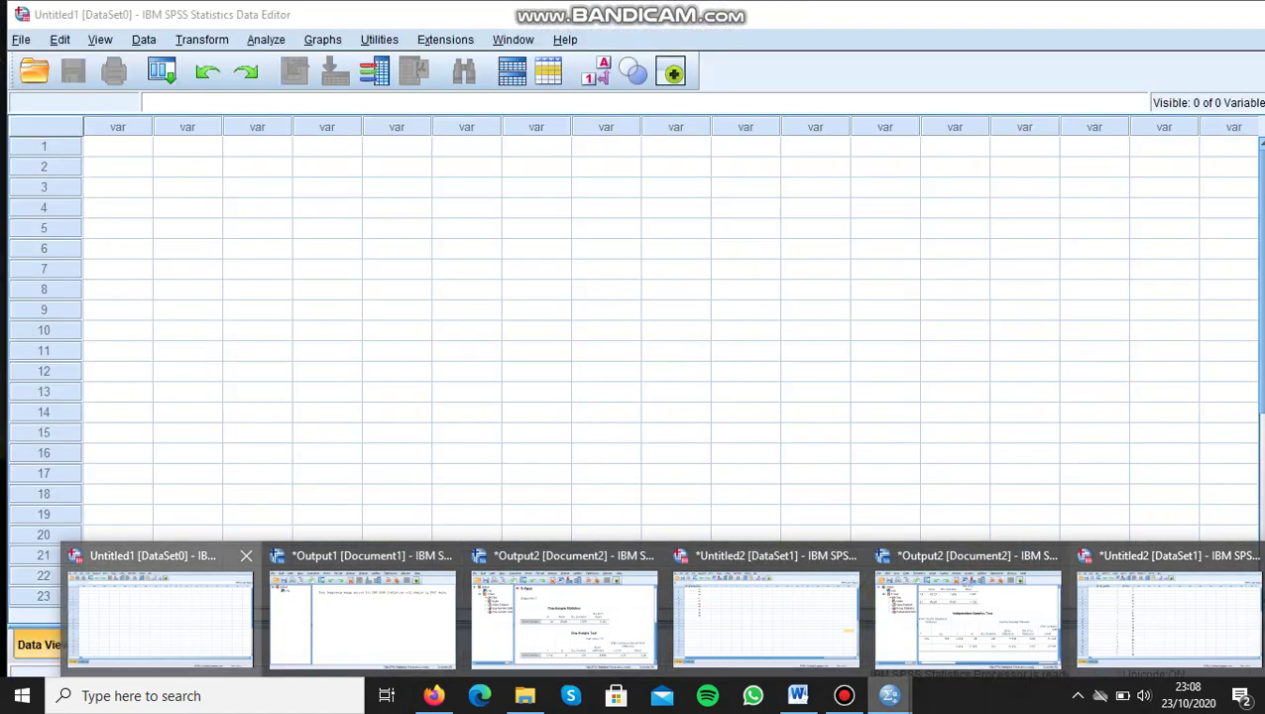
{"action": "left_click", "coordinate": [159, 610]}
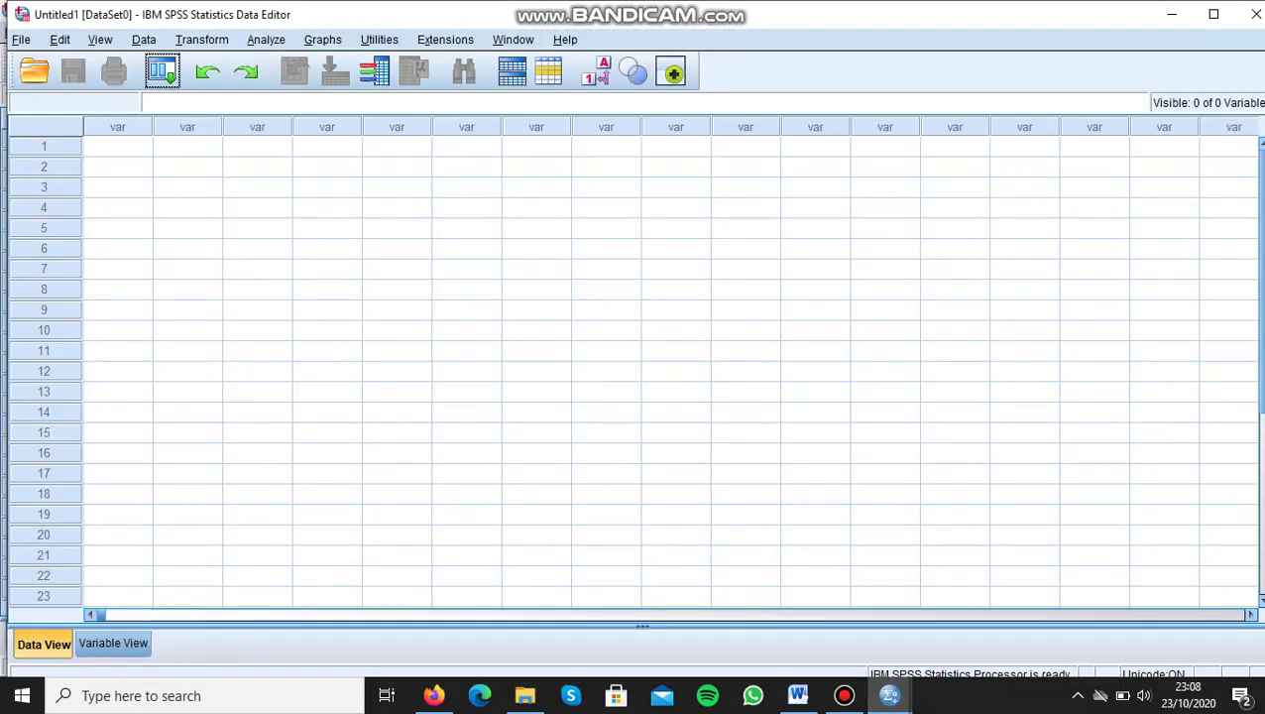
Open the Excel file "Data Latihan (Paired T-Test).xlsx" from the Downloads folder using the Excel file type
{"action": "left_click", "coordinate": [162, 71]}
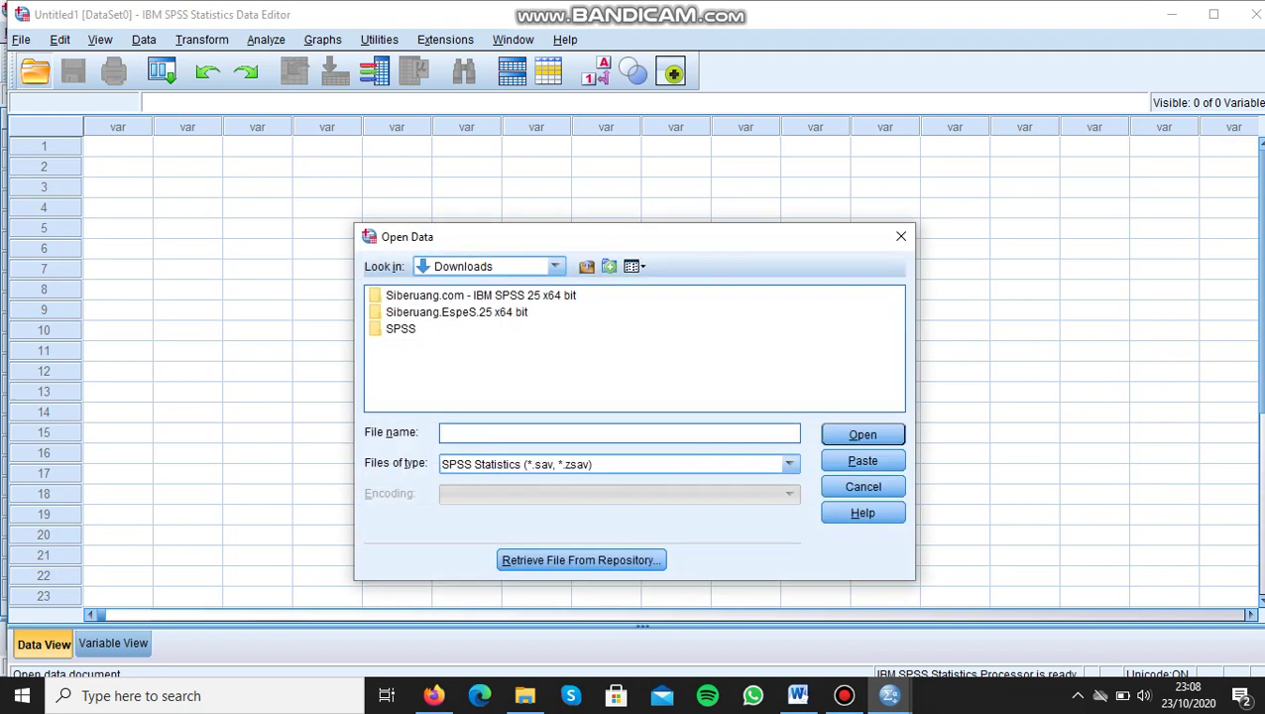
{"action": "left_click", "coordinate": [790, 464]}
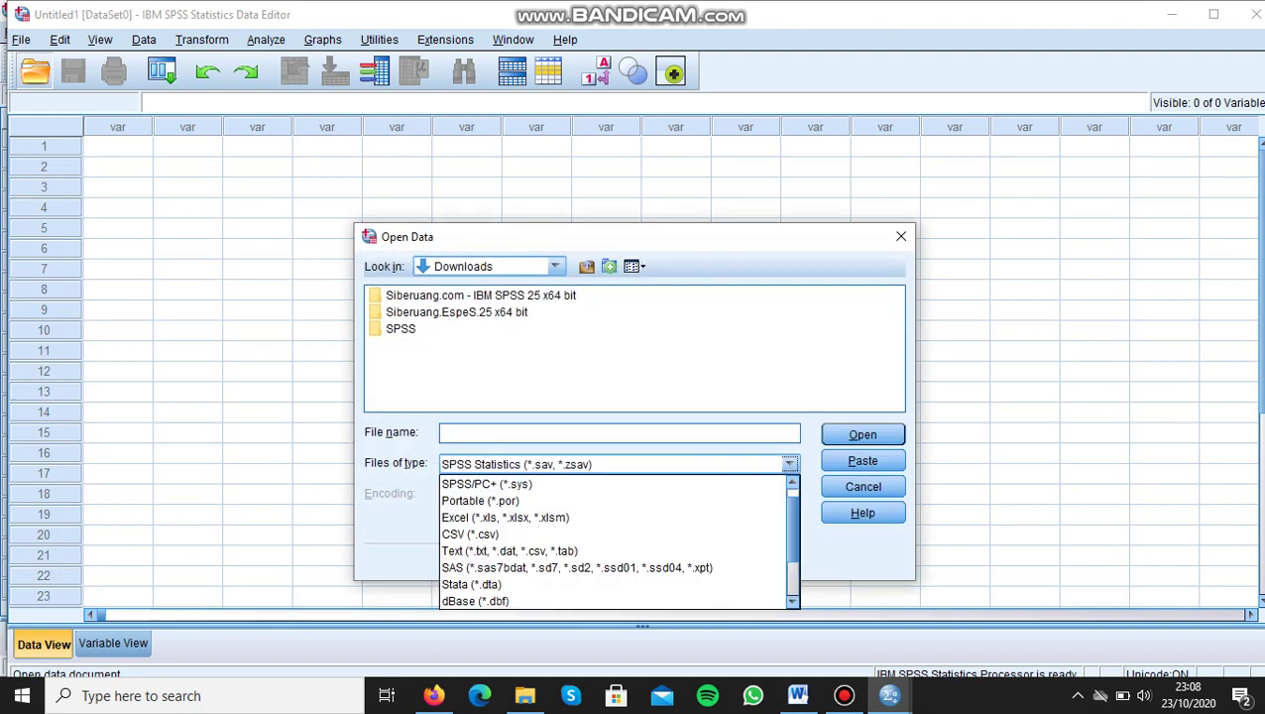
{"action": "key", "text": "Down"}
{"action": "key", "text": "Down"}
{"action": "key", "text": "Down"}
{"action": "key", "text": "Down"}
{"action": "key", "text": "Up"}
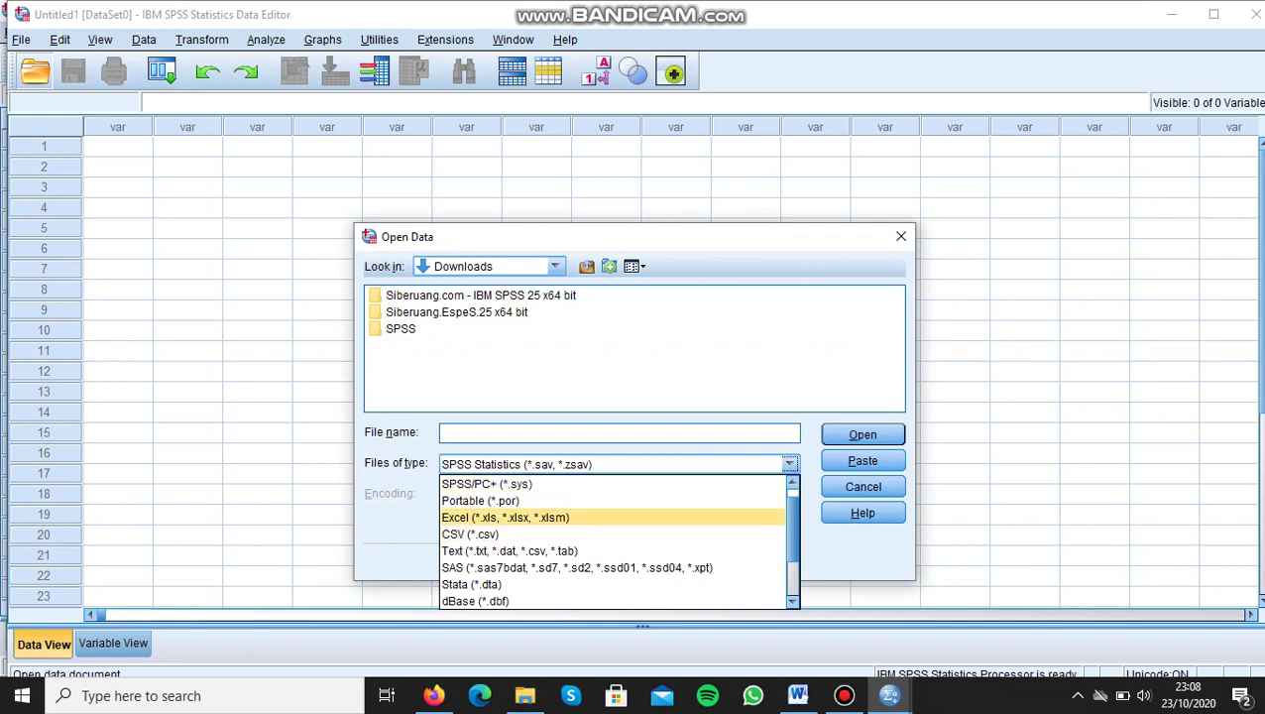
{"action": "key", "text": "Return"}
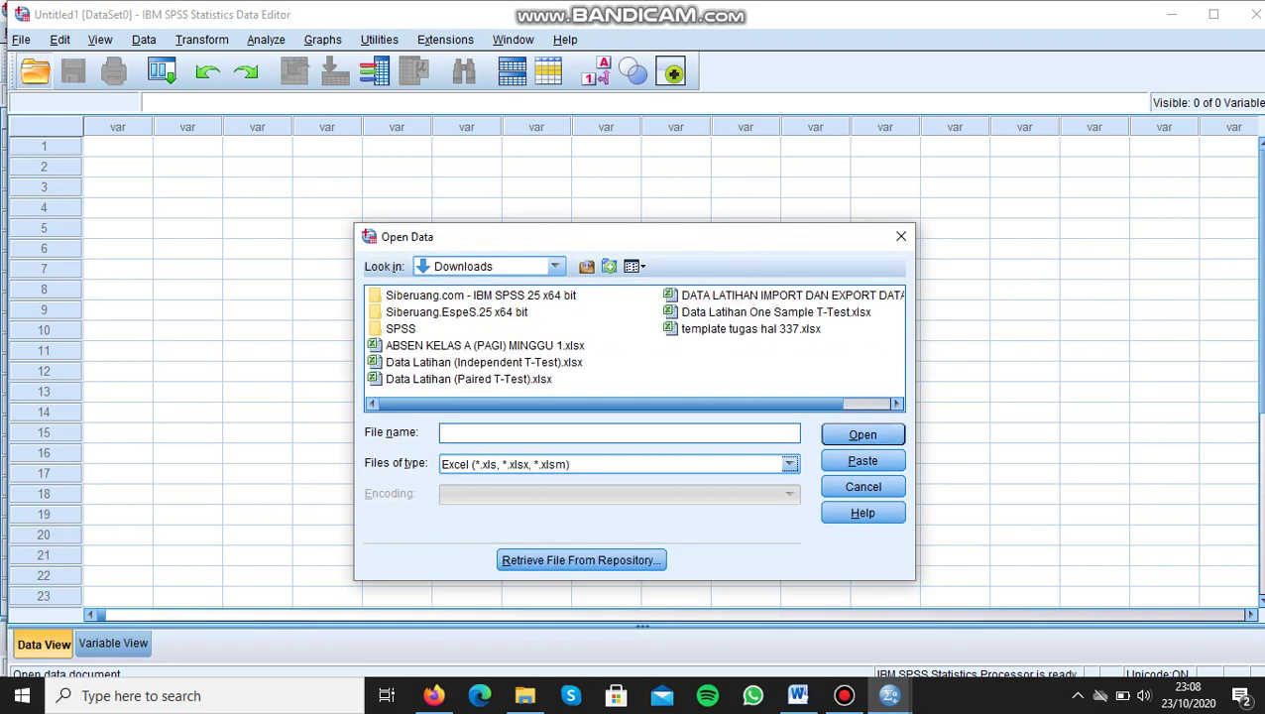
{"action": "left_click", "coordinate": [467, 379]}
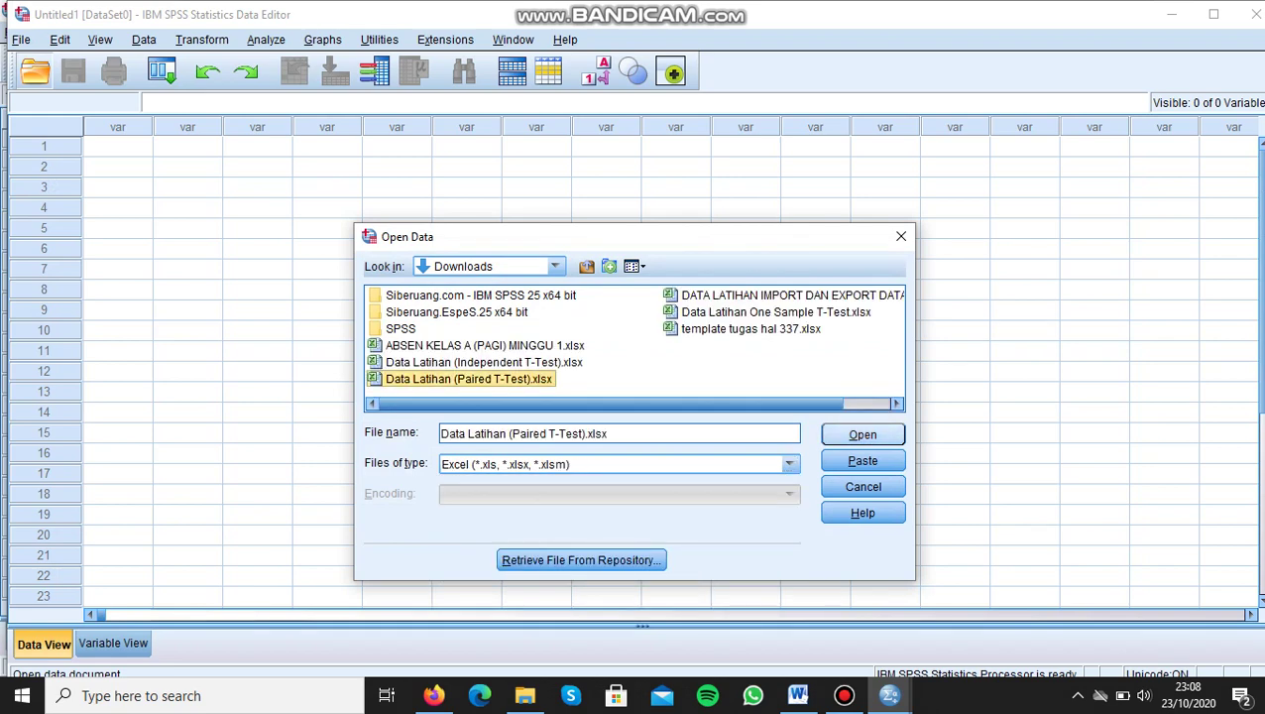
{"action": "left_click", "coordinate": [862, 434]}
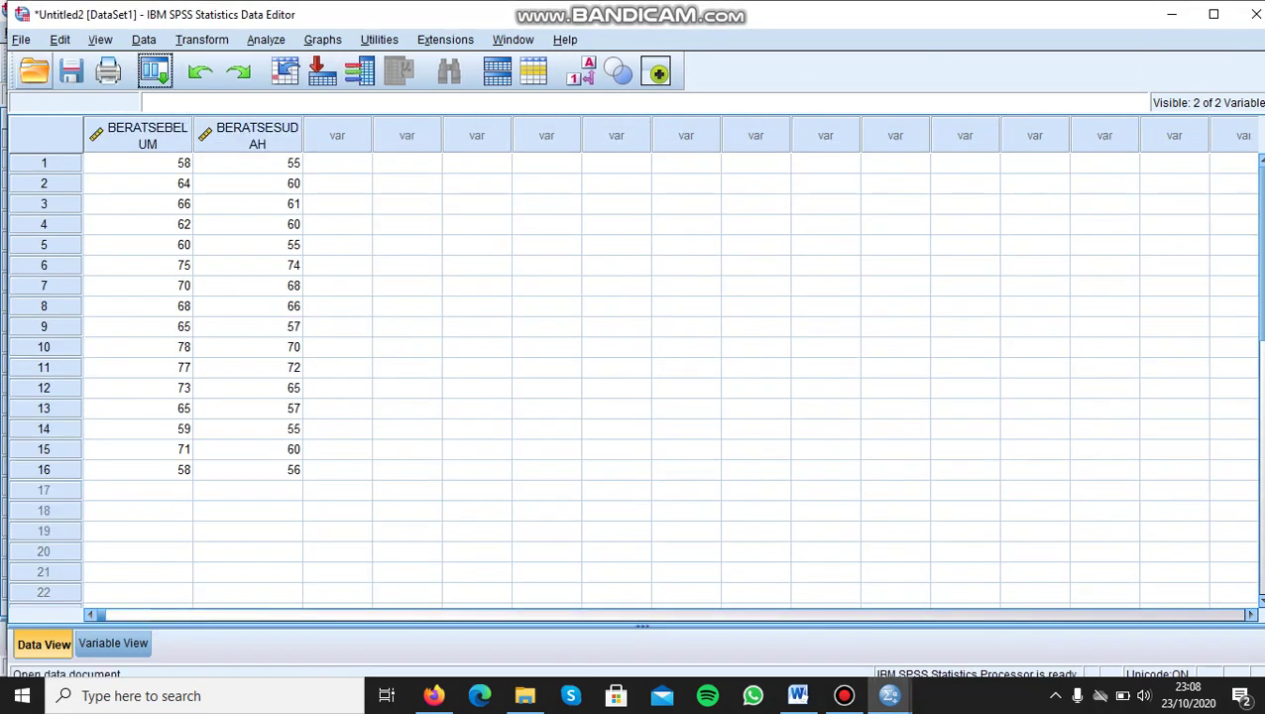
Check the variable definitions and run a paired-samples t-test pairing BERAT SEBELUM with BERAT SESUDAH
{"action": "left_click", "coordinate": [113, 644]}
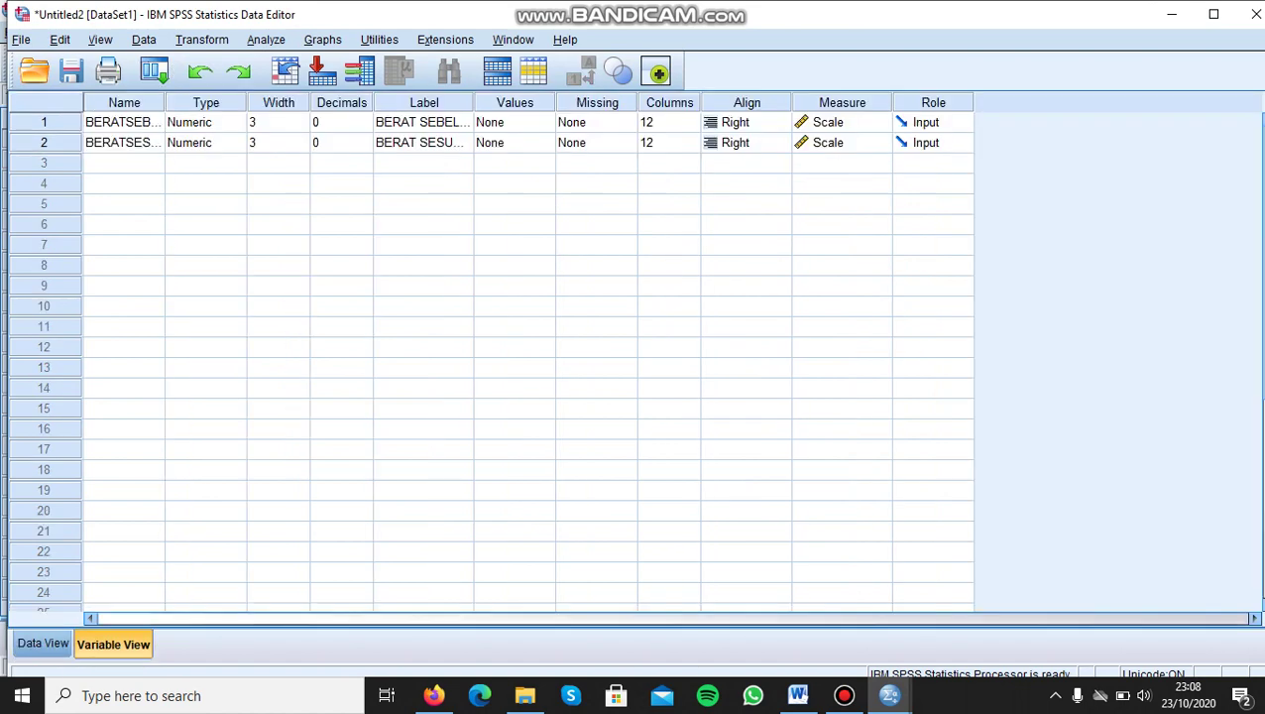
{"action": "left_click", "coordinate": [42, 643]}
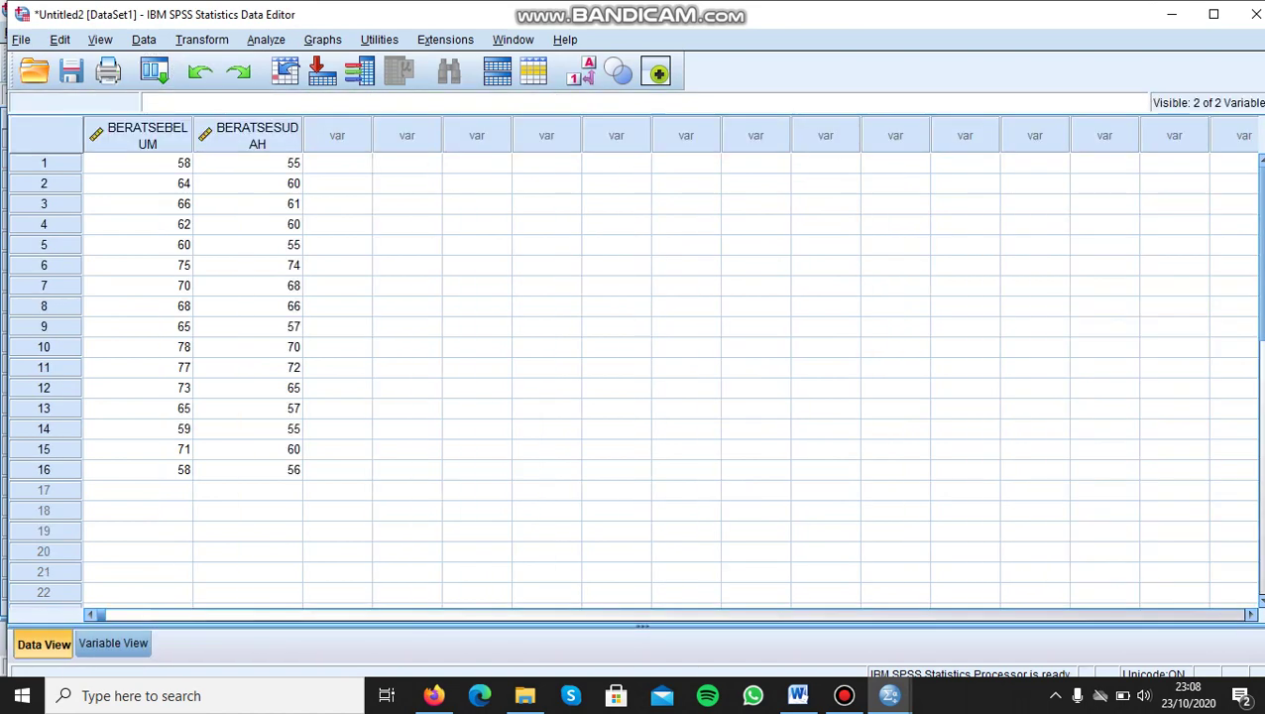
{"action": "left_click", "coordinate": [266, 39]}
{"action": "mouse_move", "coordinate": [310, 149]}
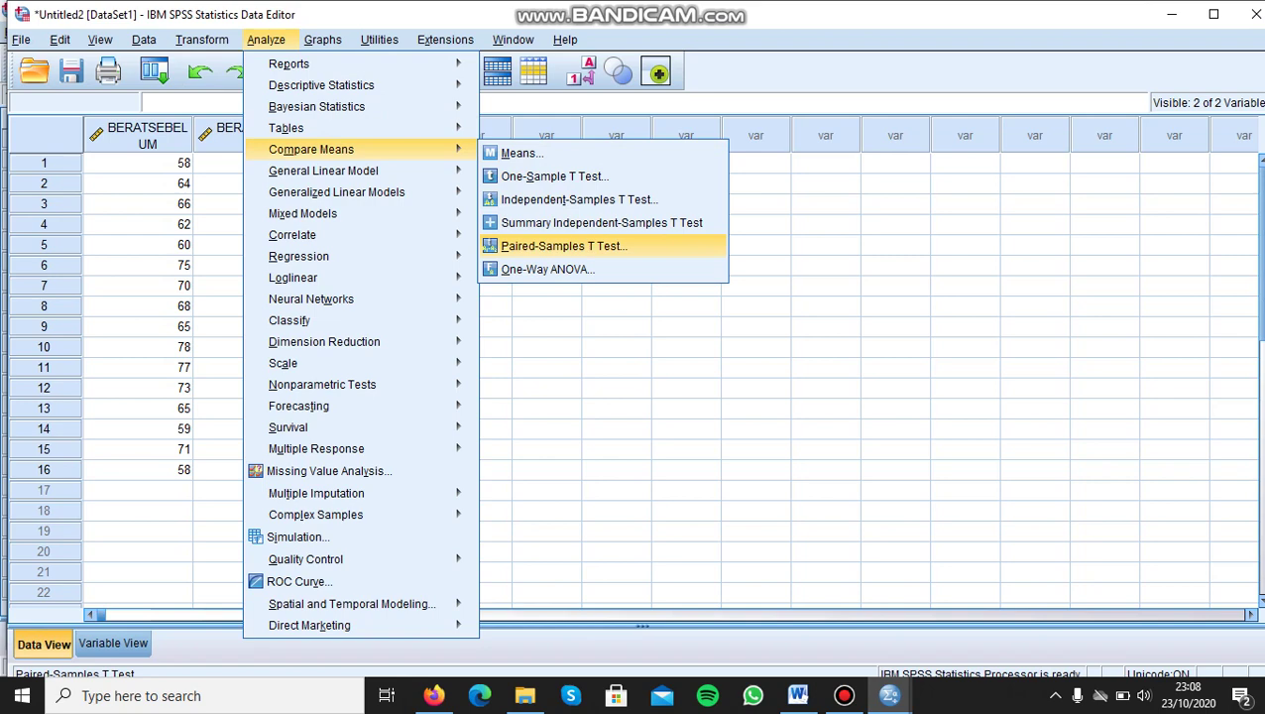
{"action": "left_click", "coordinate": [563, 246]}
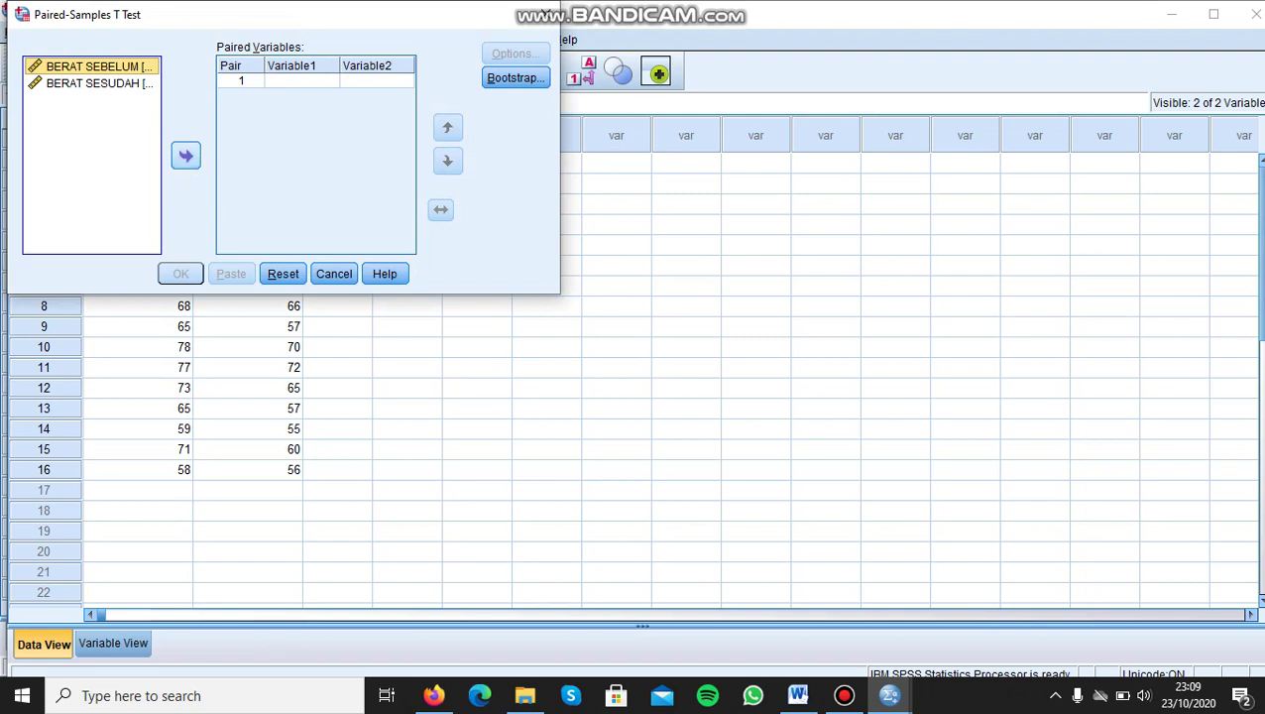
{"action": "left_click", "coordinate": [185, 156]}
{"action": "left_click", "coordinate": [99, 84]}
{"action": "left_click", "coordinate": [186, 156]}
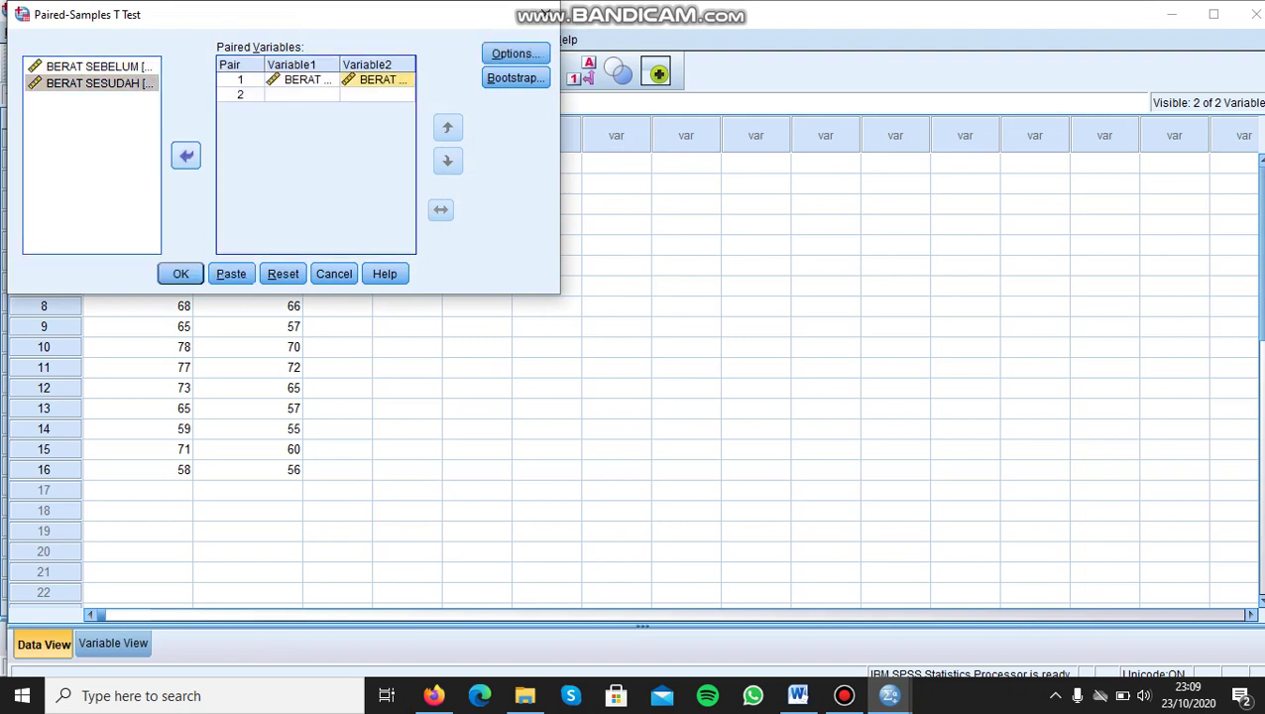
{"action": "left_click", "coordinate": [180, 274]}
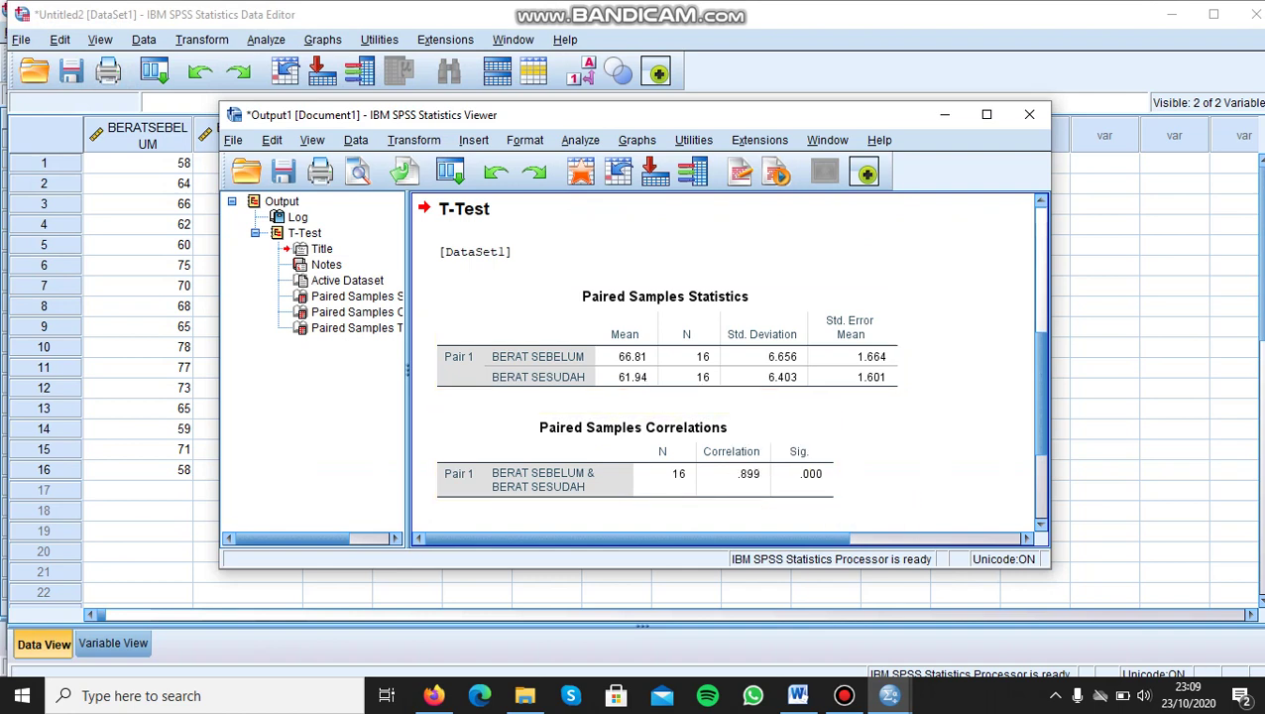
Examine the Paired Samples Correlations and Paired Samples Test tables in the output
{"action": "scroll", "coordinate": [734, 362], "scroll_direction": "down", "scroll_amount": 3}
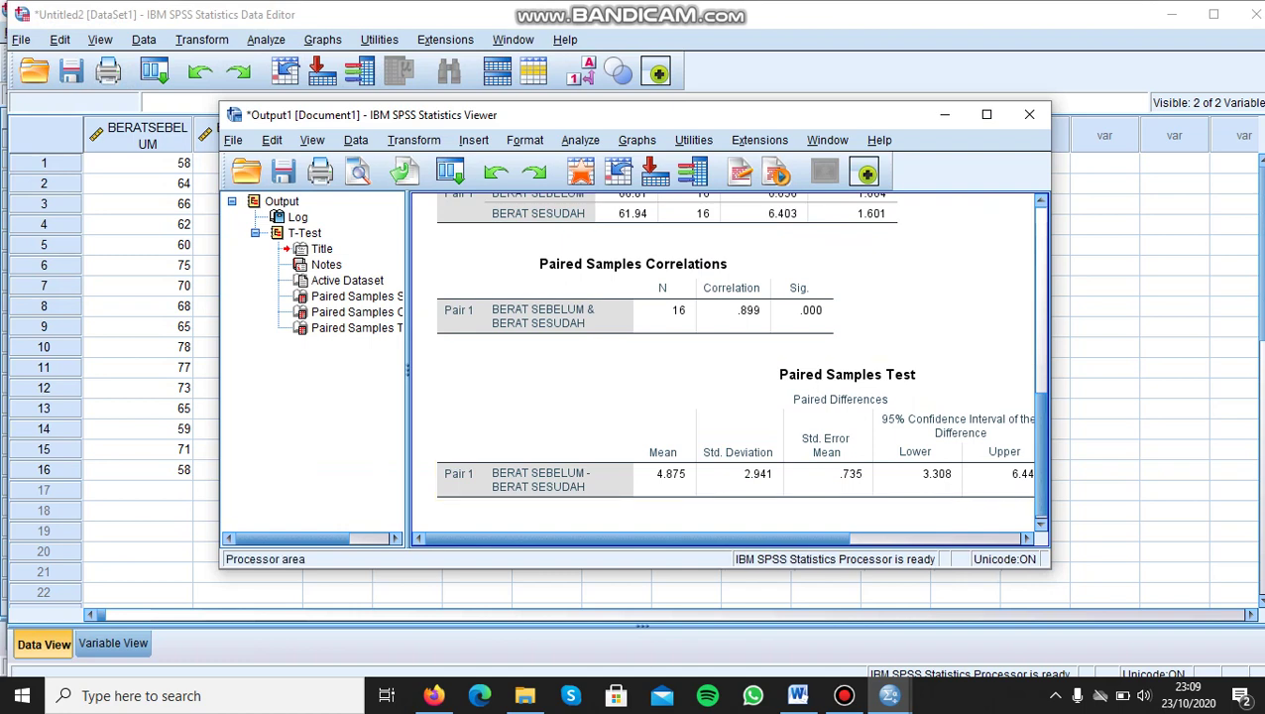
{"action": "scroll", "coordinate": [726, 367], "scroll_direction": "right", "scroll_amount": 5}
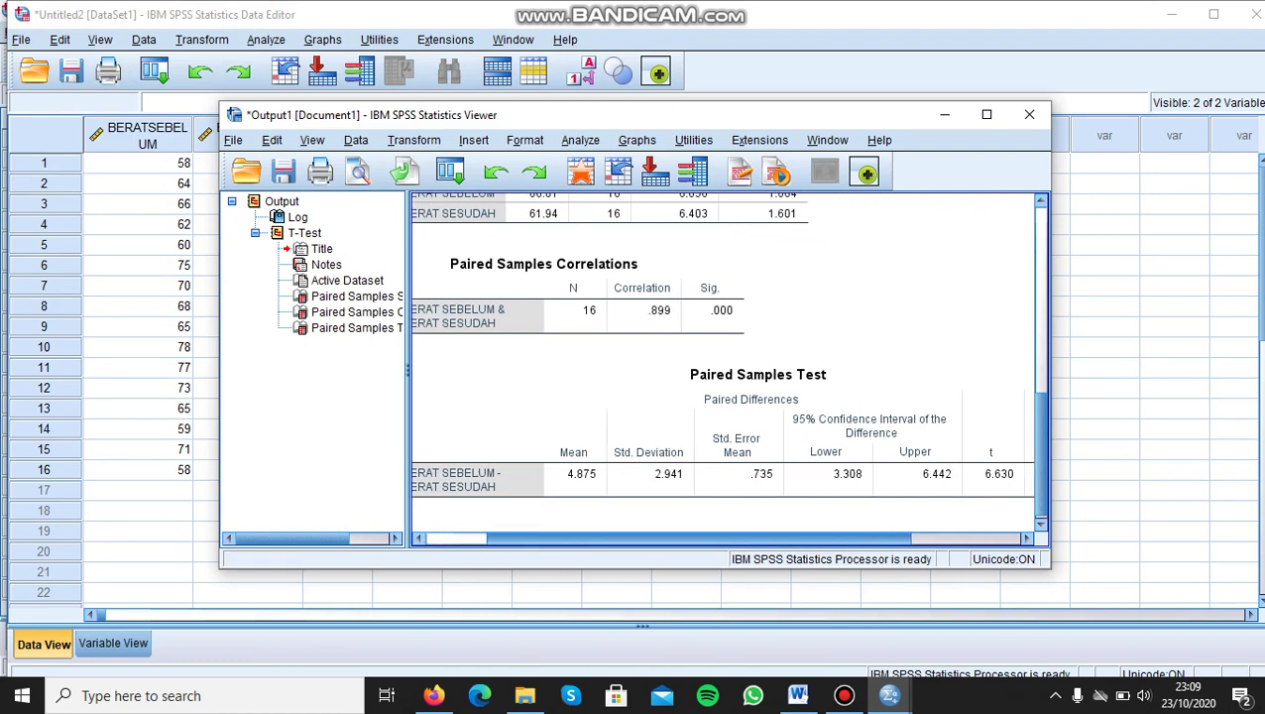